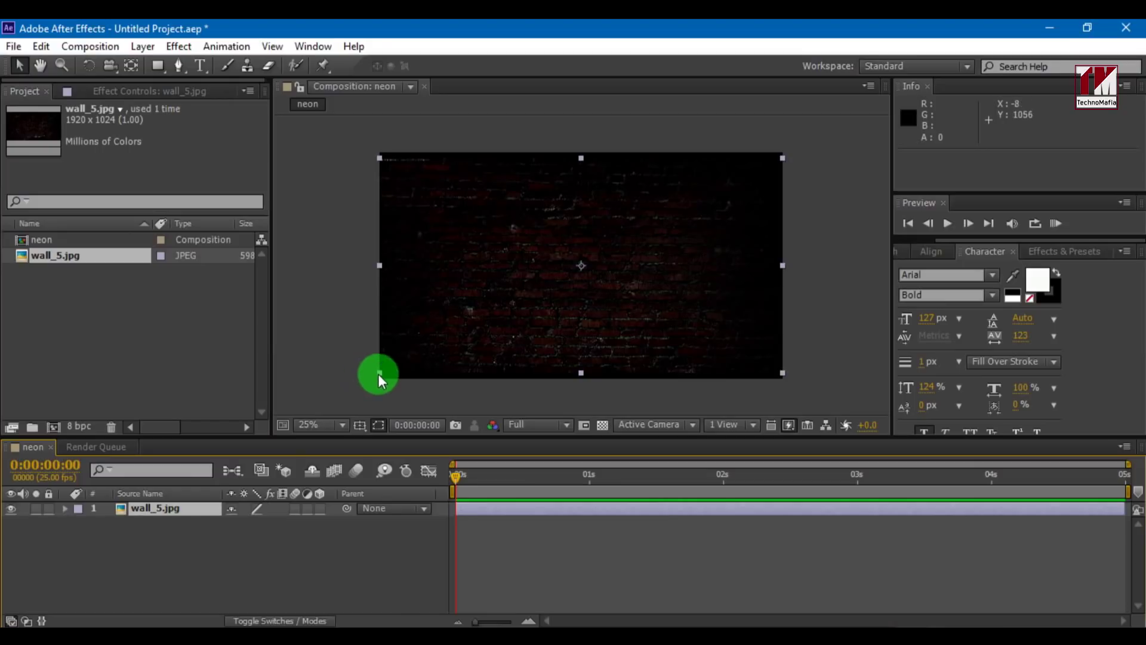
Step: Enlarge the brick wall to fill the frame and add a white 'Be' text layer
left_click_drag(377, 373, 375, 385)
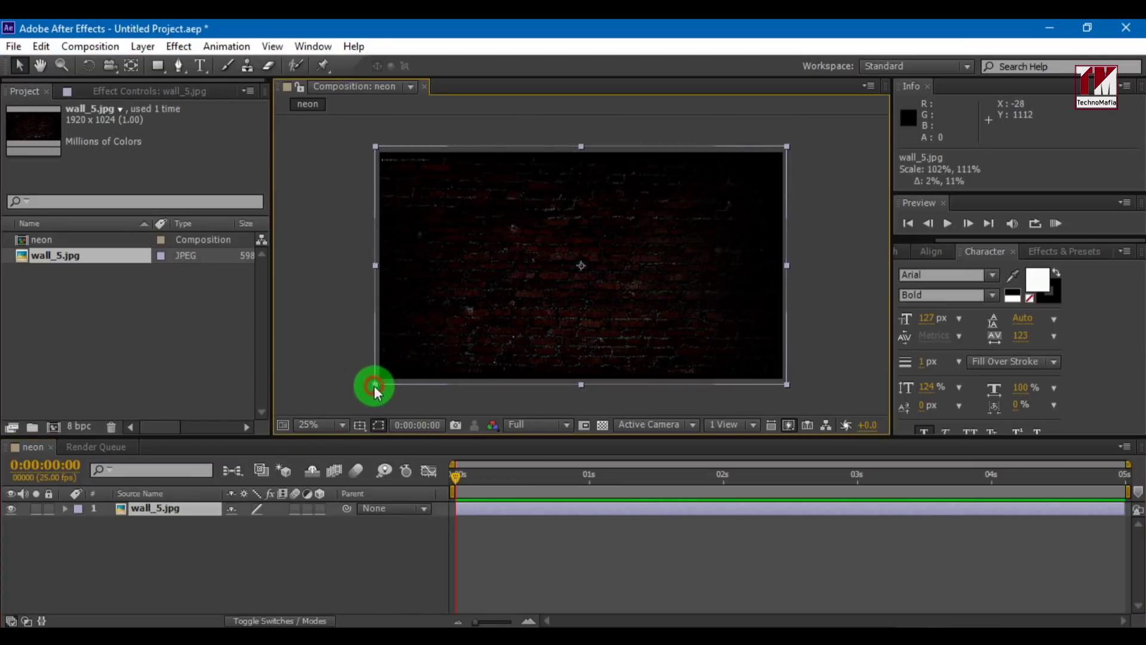
left_click(323, 547)
right_click(341, 533)
mouse_move(442, 362)
left_click(642, 386)
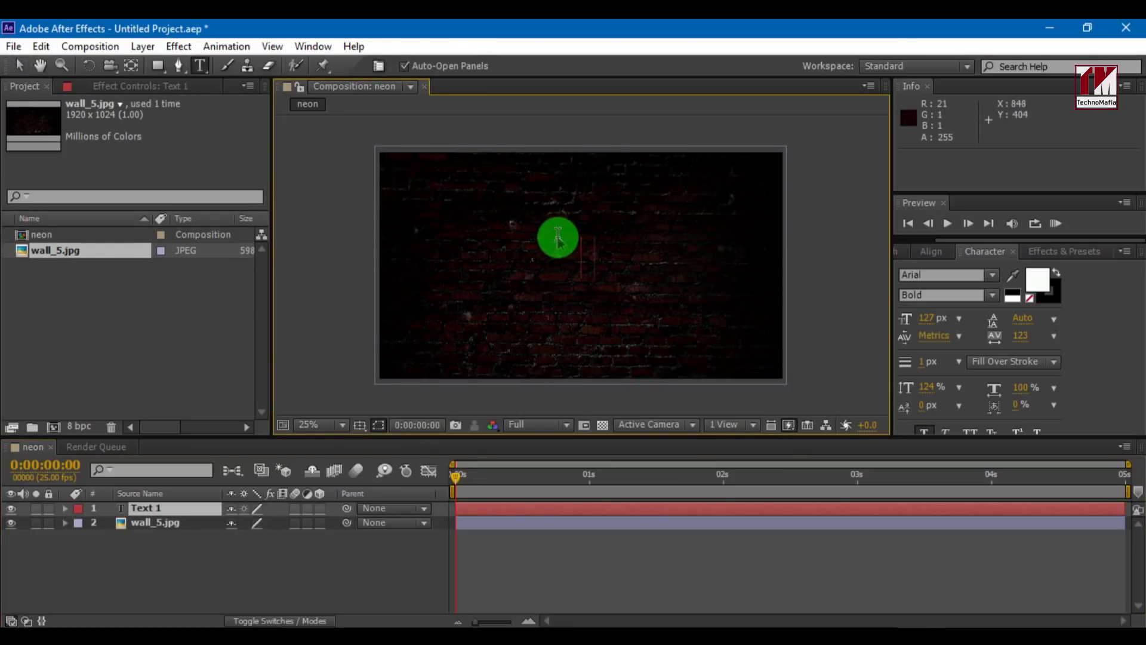
type("Be")
left_click(324, 561)
Step: Add a second text layer reading 'Unique'
right_click(323, 561)
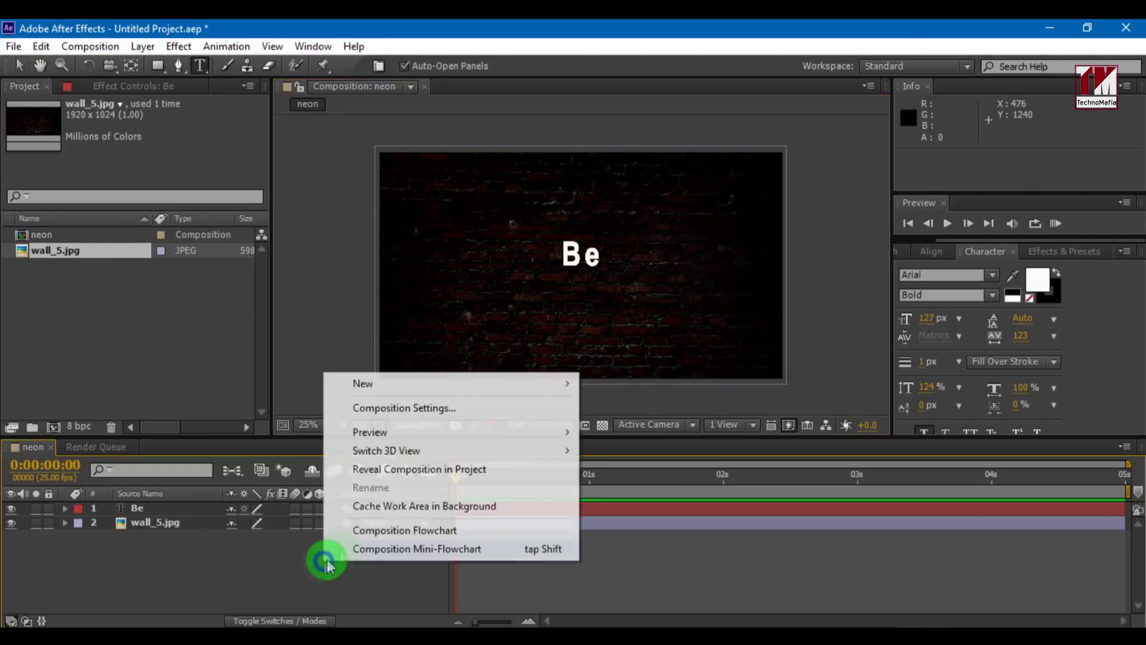
mouse_move(548, 382)
left_click(614, 406)
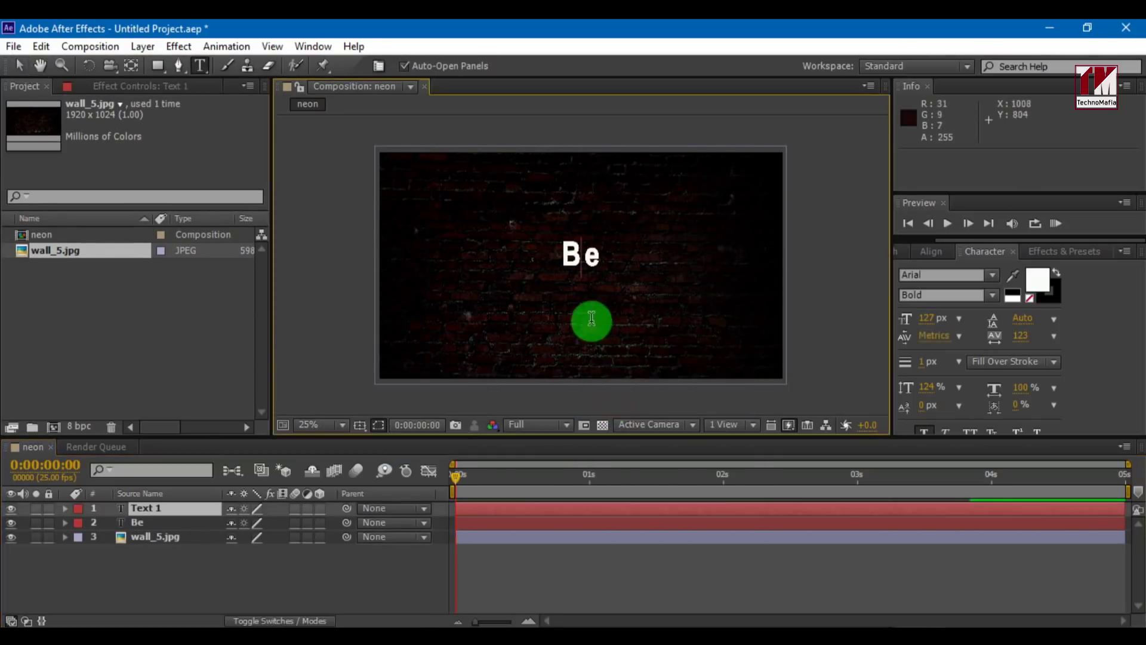
type("Uniq")
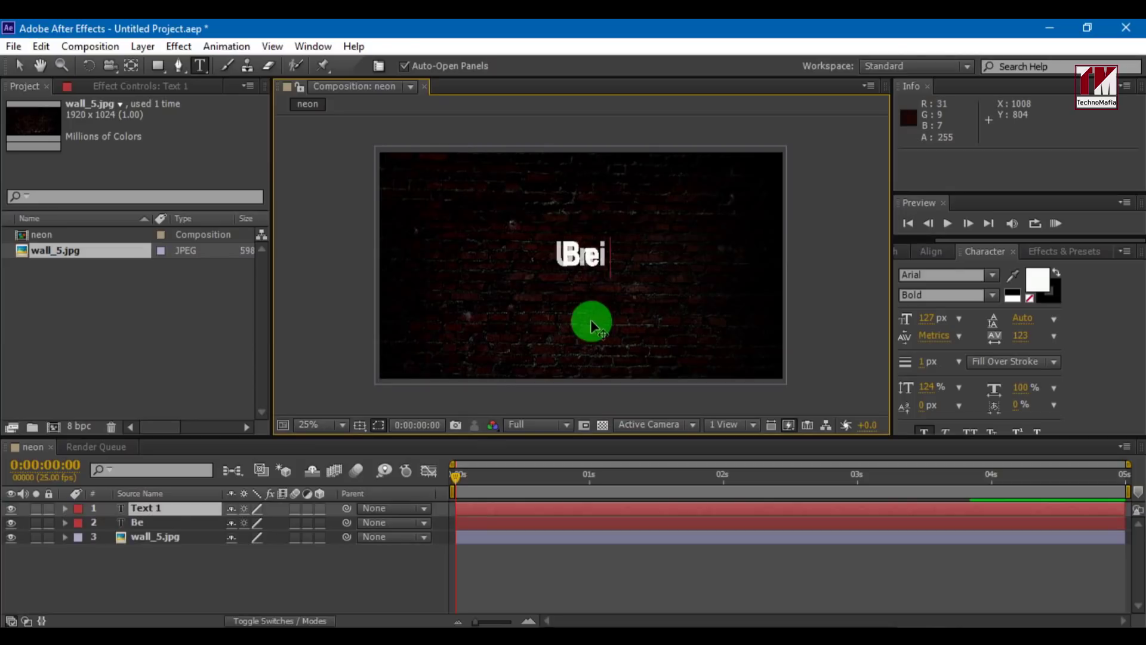
type("ue")
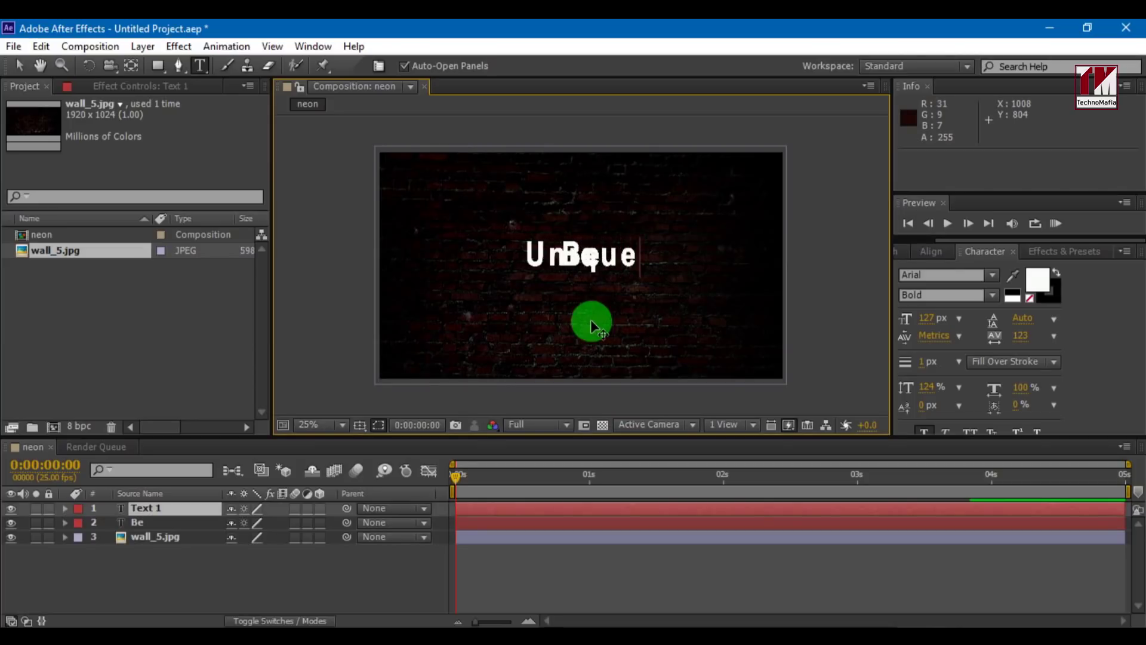
left_click(173, 507)
Step: Nudge 'Be' upward and 'Unique' downward so they stack at the centre
key("Return")
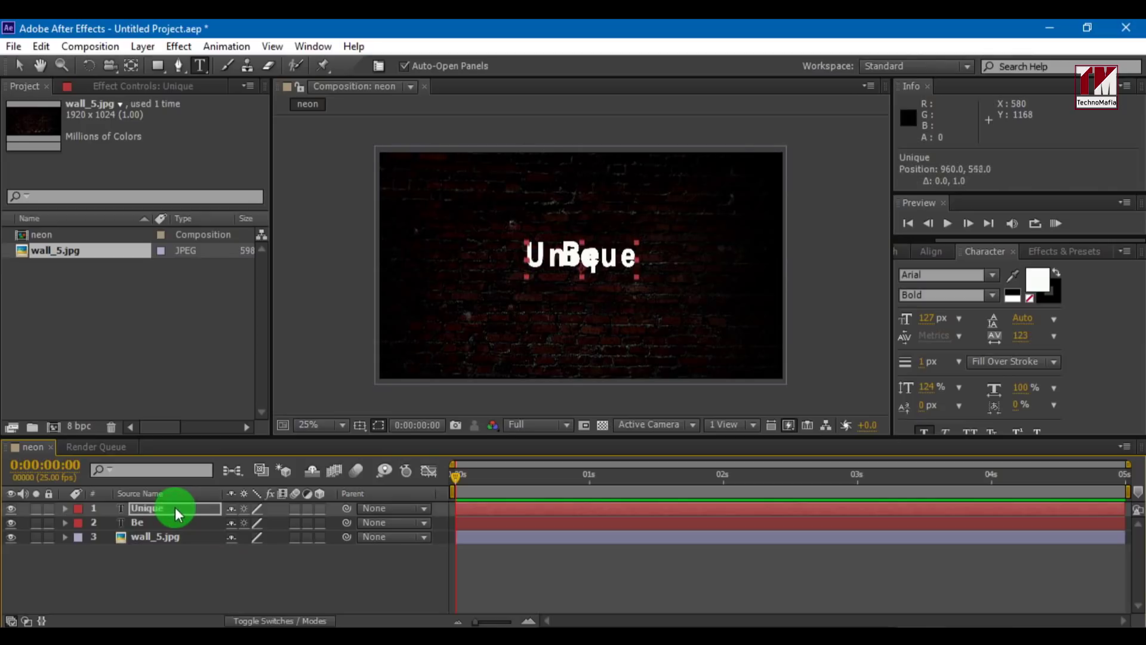
left_click(146, 523)
key("Return")
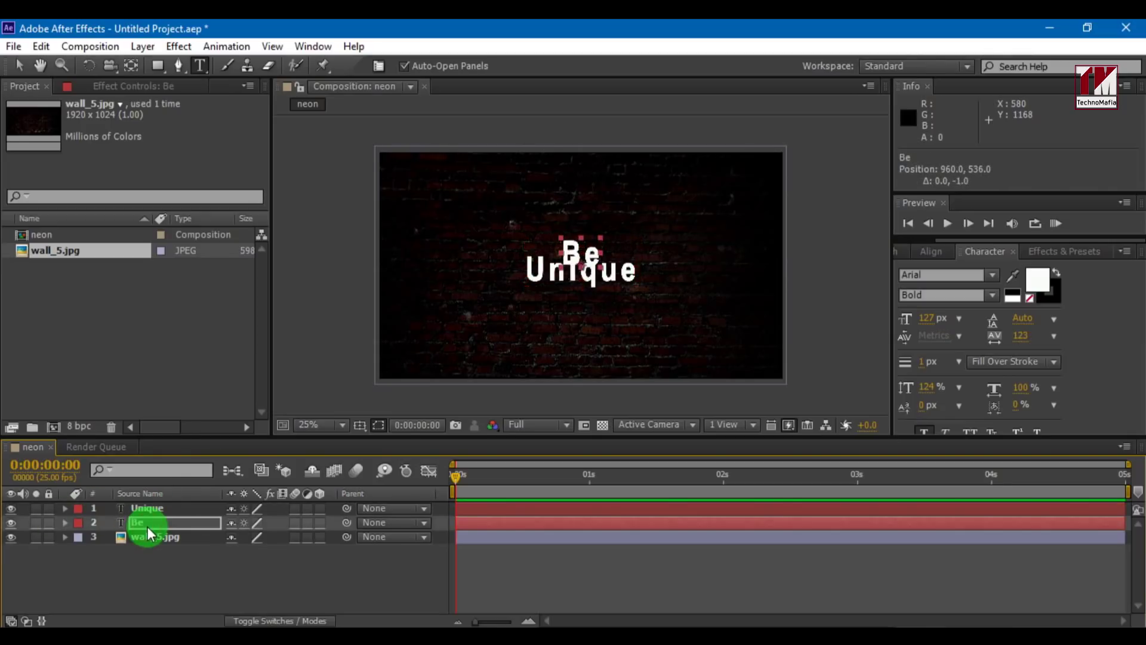
key("Return")
left_click(108, 573)
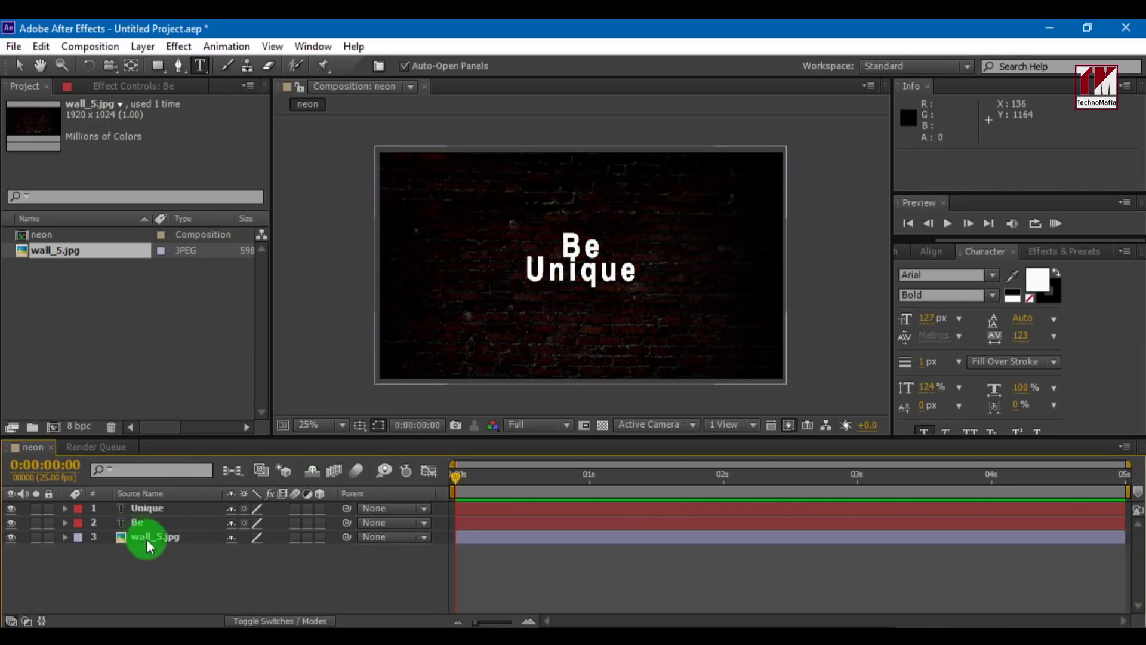
left_click(145, 507)
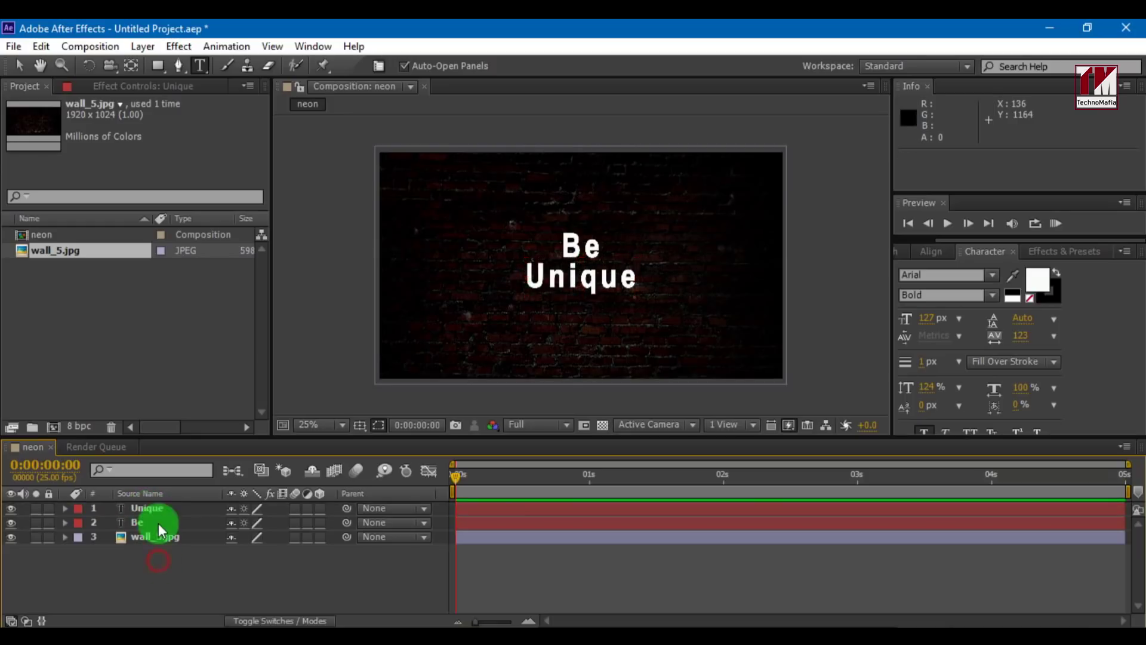
key("Return")
Step: Set the Unique text's font to Neon
left_click(919, 275)
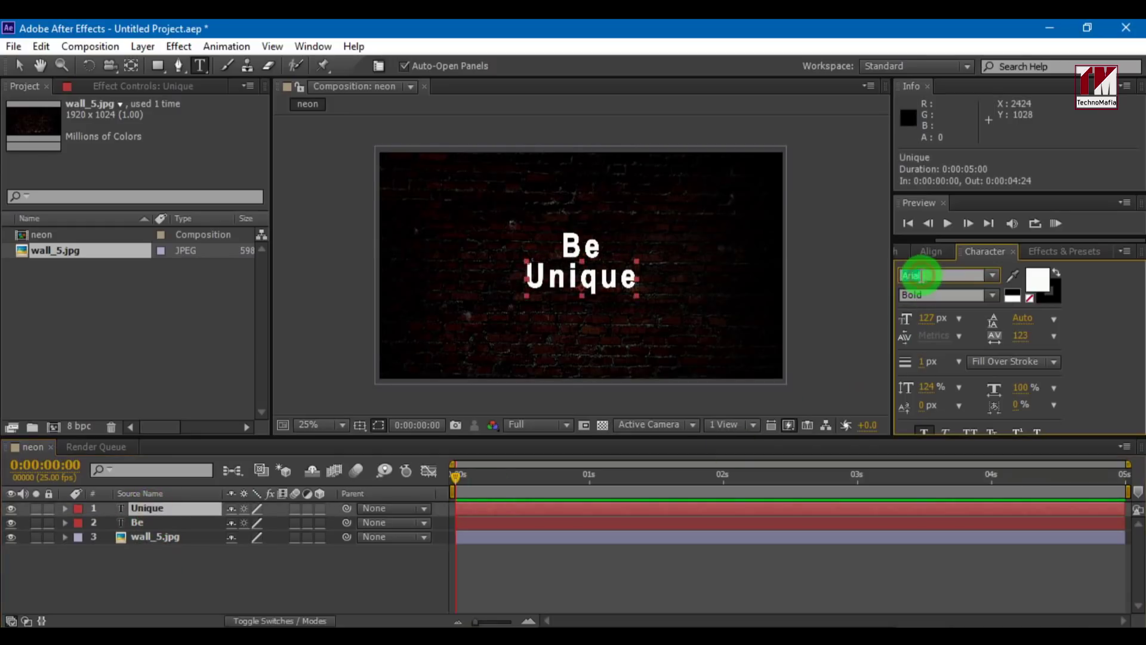
key("Return")
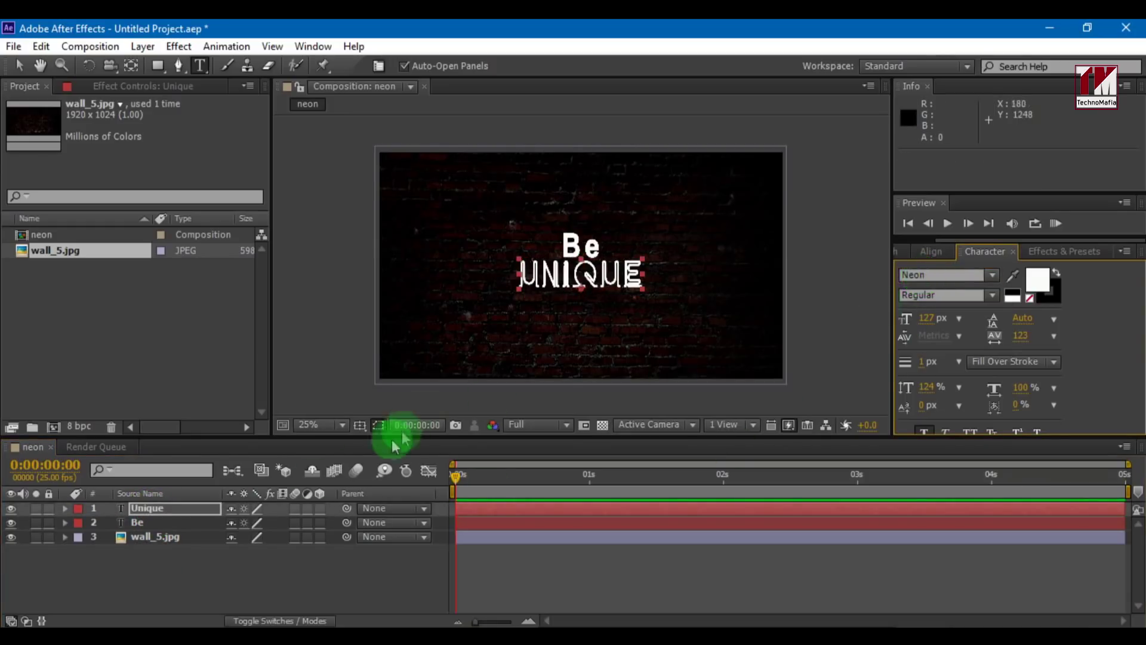
left_click(251, 564)
Step: Set the Be text's font to Great Day Personal
left_click(139, 523)
left_click(927, 273)
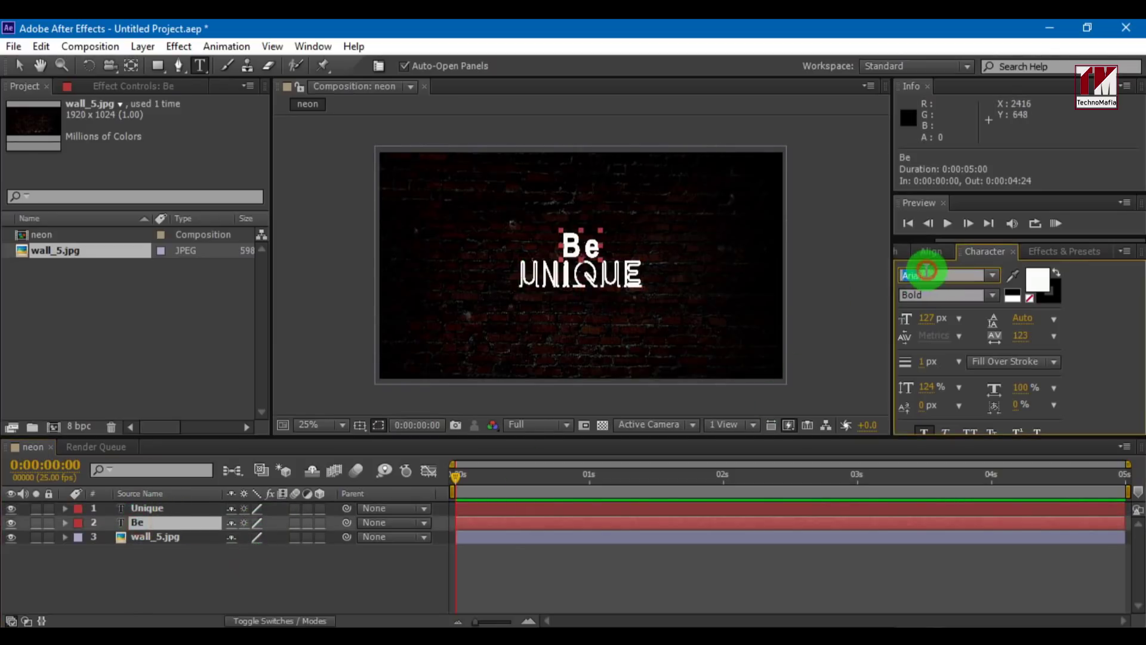
type("Great Day Personal")
key("Return")
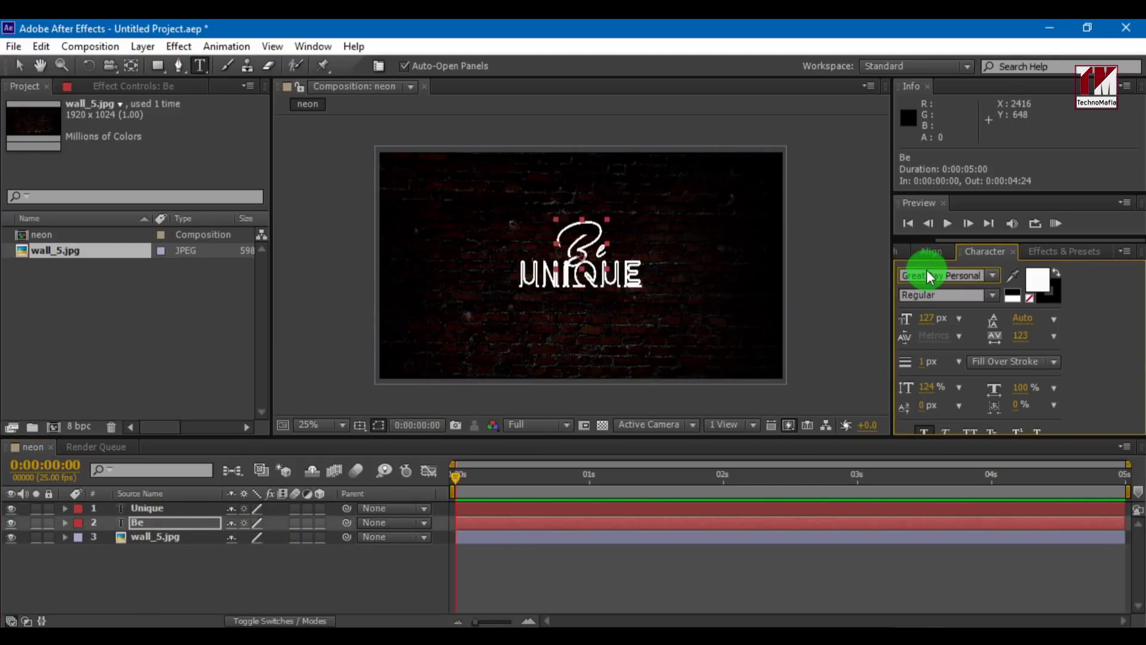
left_click(250, 574)
Step: Resize the Be text to 100 px
left_click(138, 523)
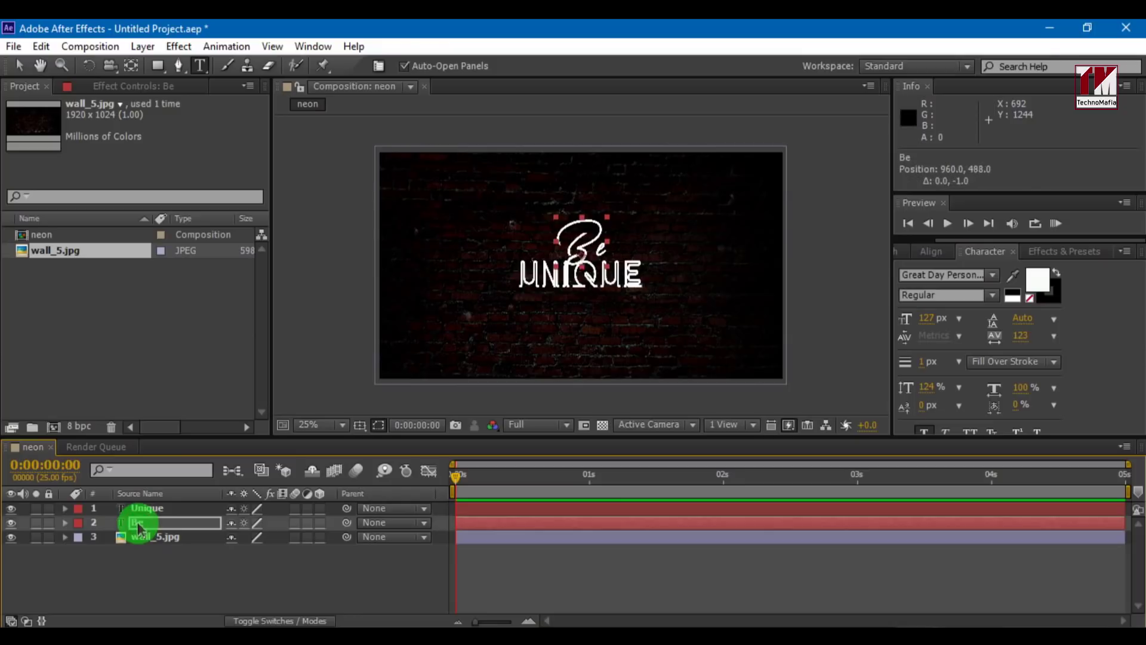
left_click(146, 509)
left_click(142, 524)
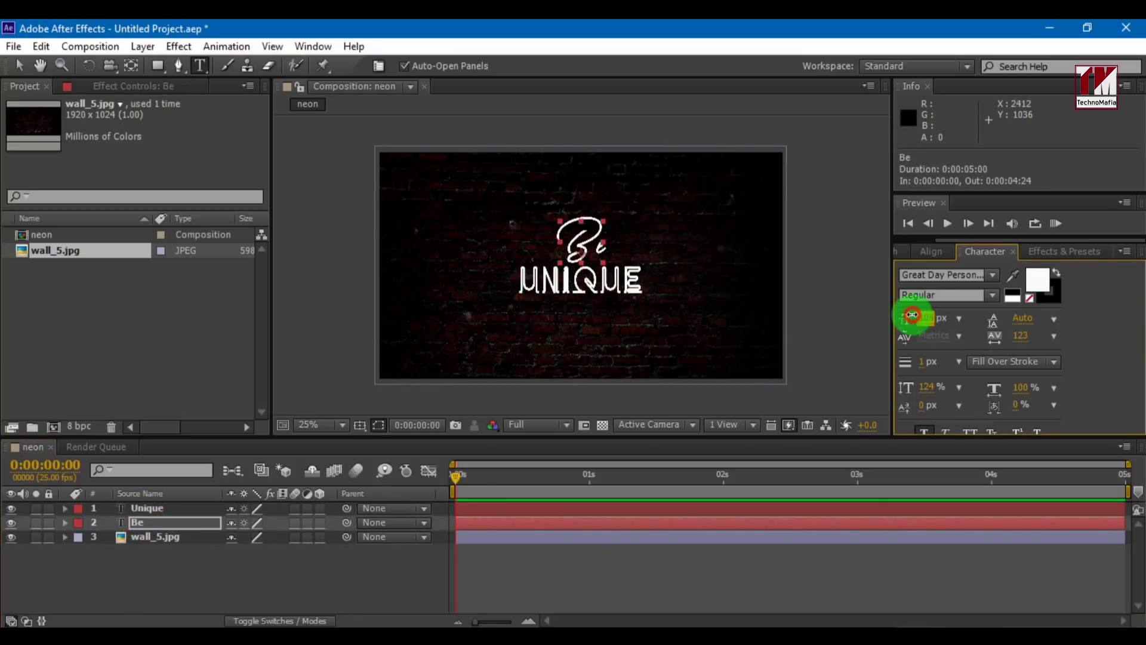
left_click_drag(906, 313, 903, 314)
scroll(613, 287, "up", 1)
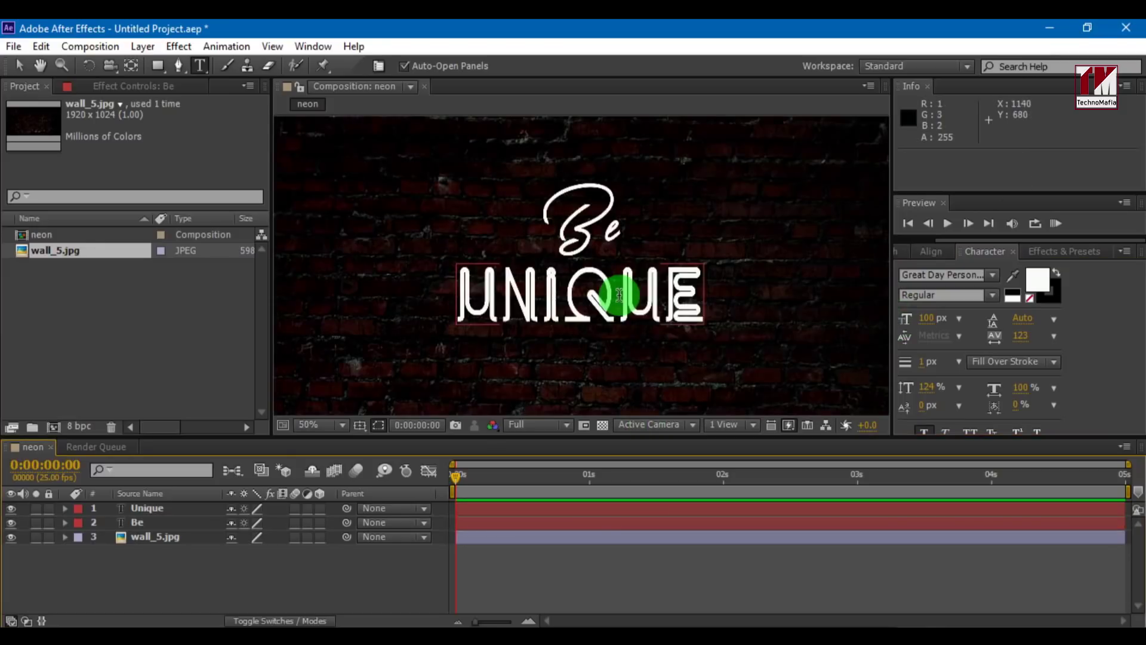
left_click(178, 524)
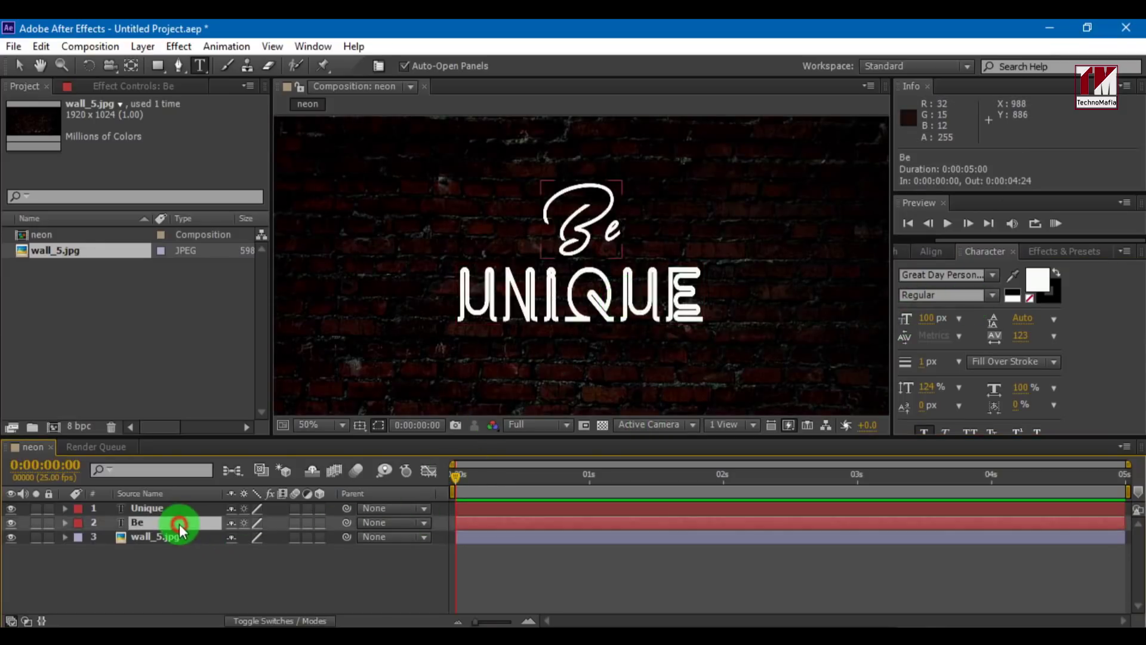
Step: Colour the Be text magenta-pink (E82DD4)
left_click(1038, 278)
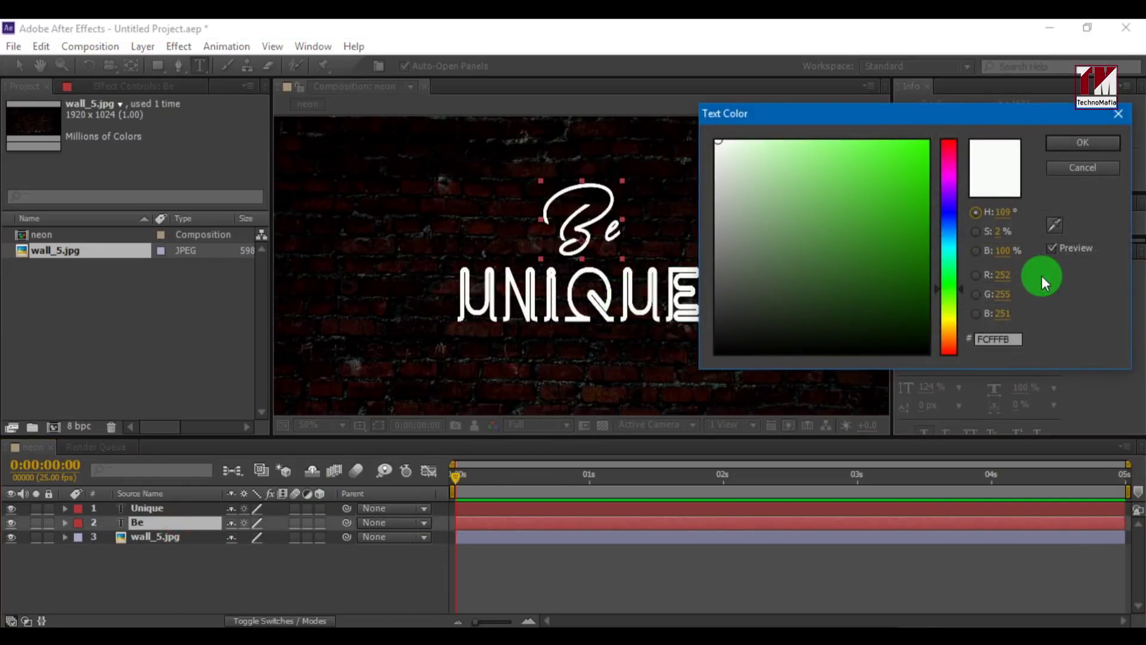
left_click(950, 171)
left_click(888, 159)
left_click(1075, 144)
Step: Colour the Unique text bright cyan
left_click(150, 508)
left_click(1039, 278)
left_click(948, 251)
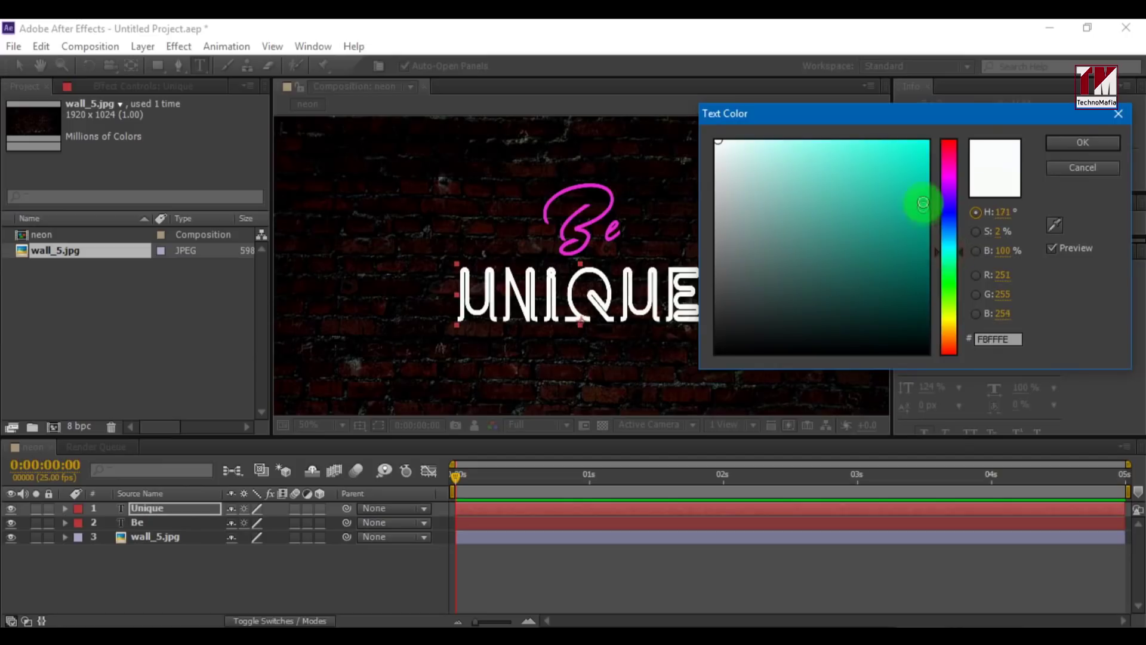
left_click(901, 148)
left_click(1056, 146)
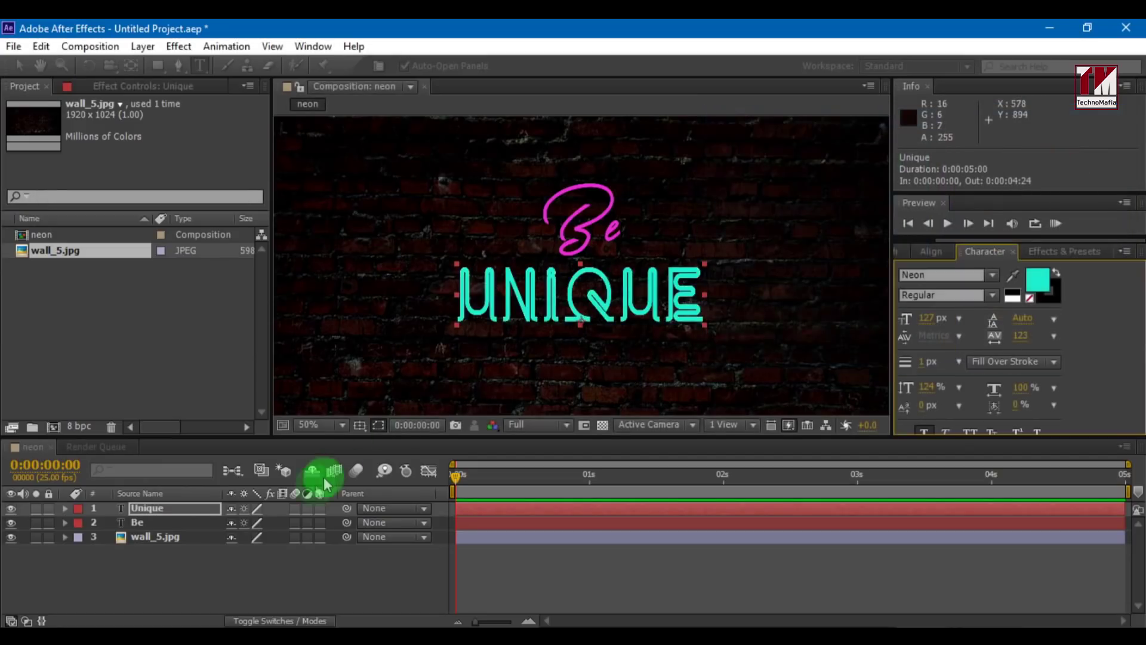
left_click(257, 558)
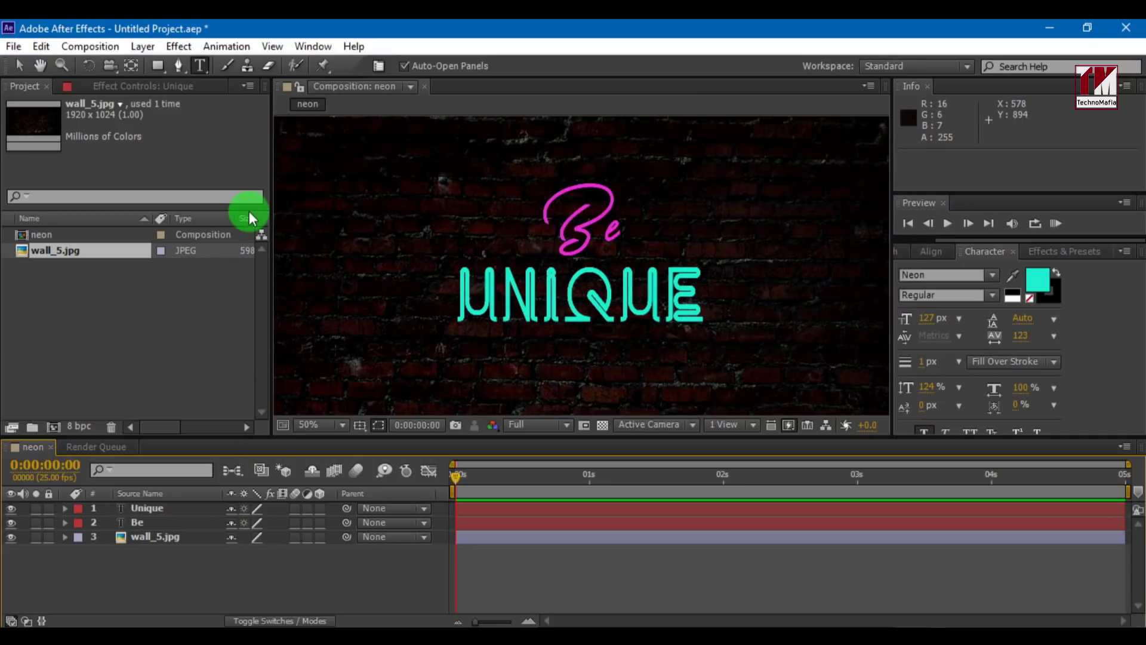
Step: Choose the Rectangle tool with Fill set to None
left_click(158, 65)
left_click(430, 66)
left_click(489, 285)
left_click(528, 380)
left_click(445, 72)
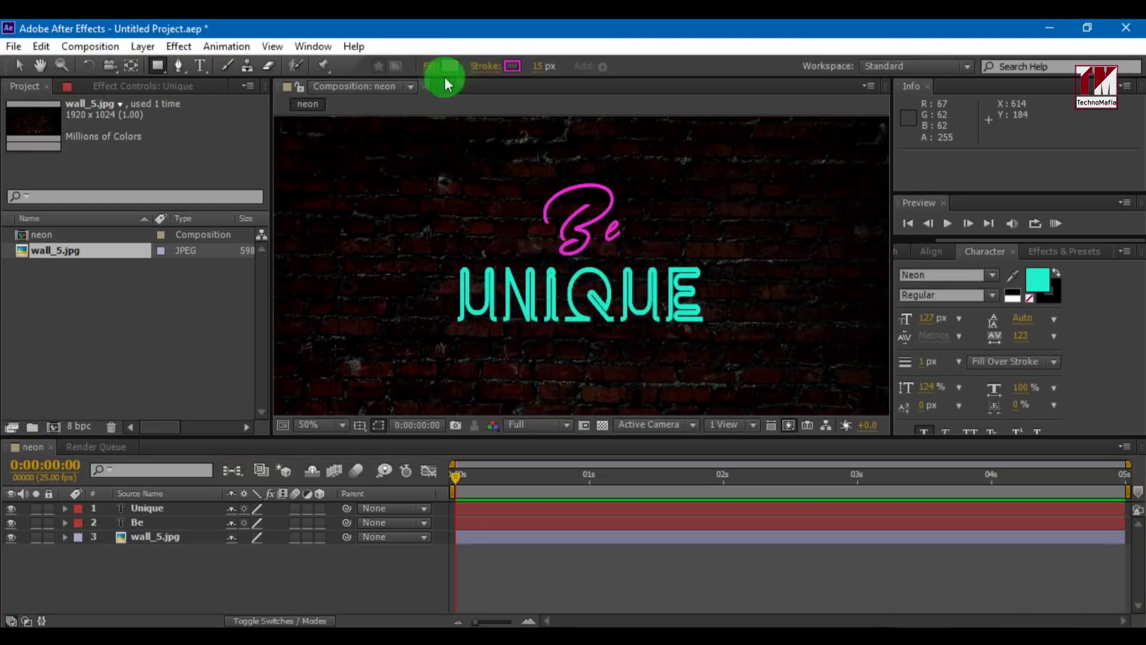
Step: Set the rectangle stroke to solid magenta (F70ED8) at 15 px
left_click(481, 73)
left_click(499, 288)
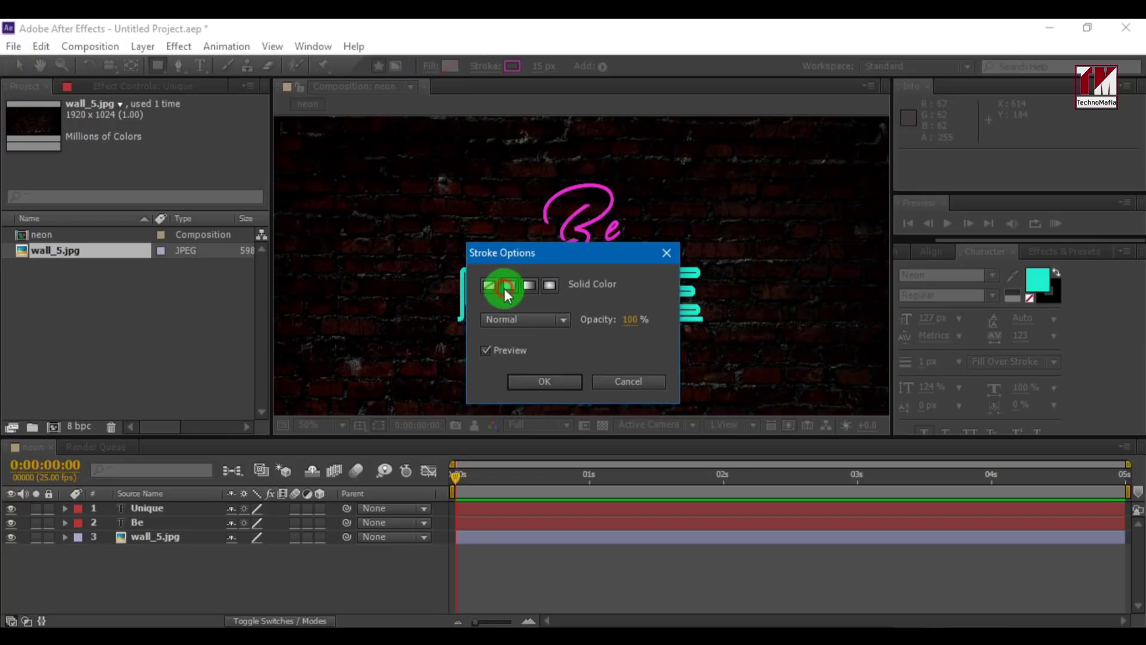
left_click(525, 380)
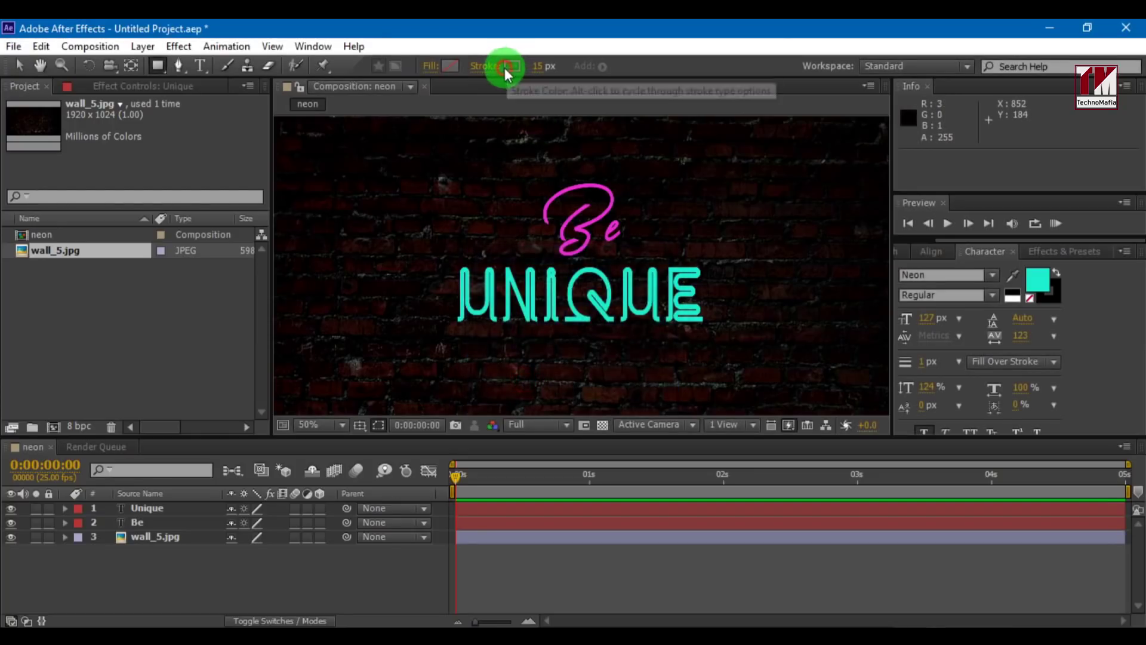
left_click(505, 67)
left_click(913, 146)
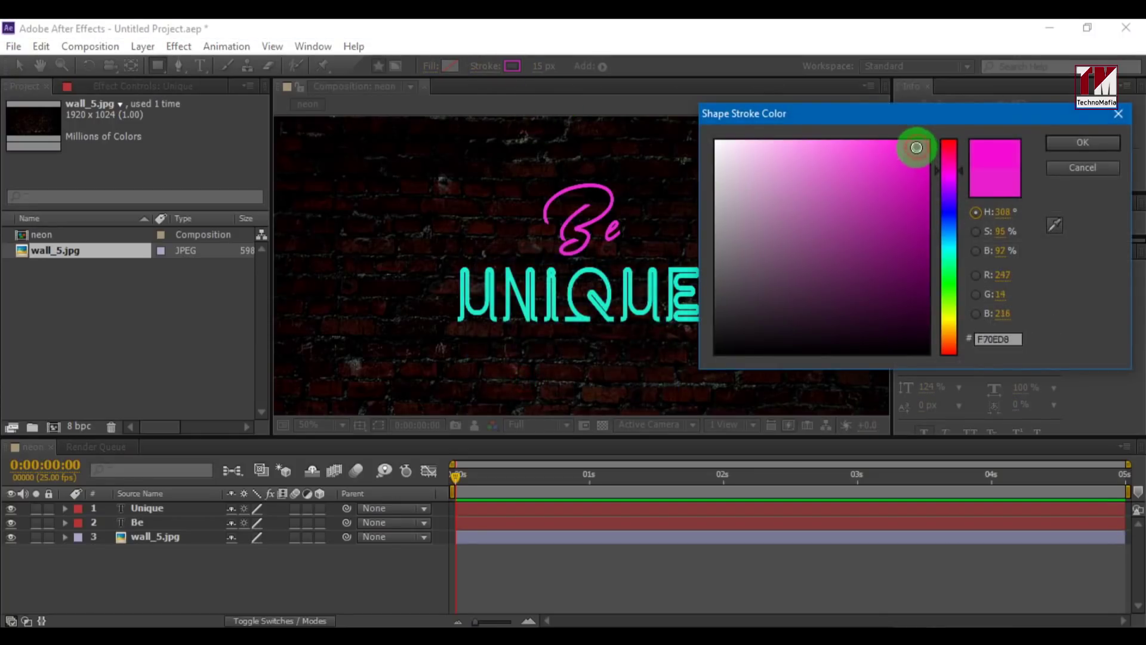
left_click(1081, 143)
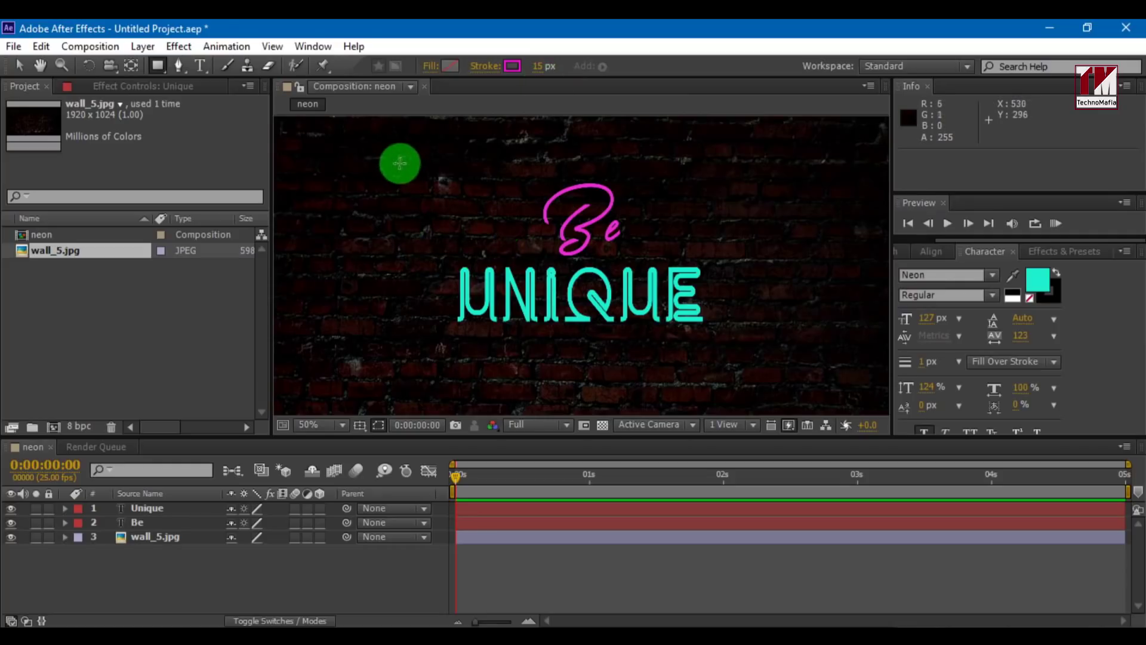
Step: Draw a rectangle outline framing the Be UNIQUE text
left_click(399, 162)
left_click_drag(647, 178, 753, 339)
left_click(328, 523)
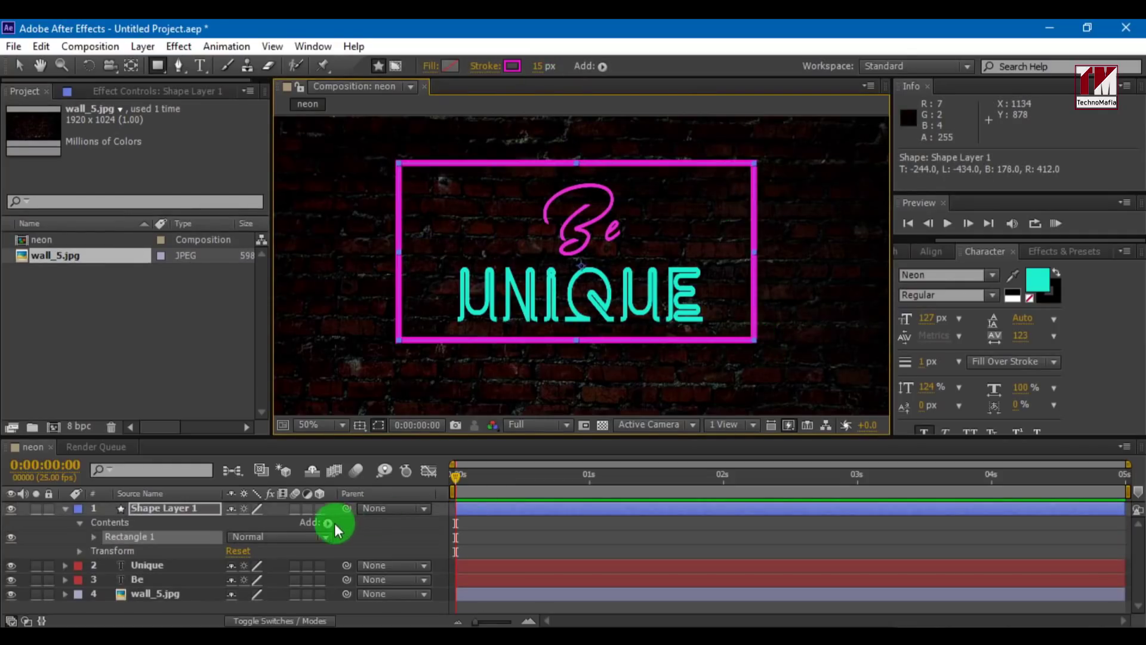
left_click(65, 508)
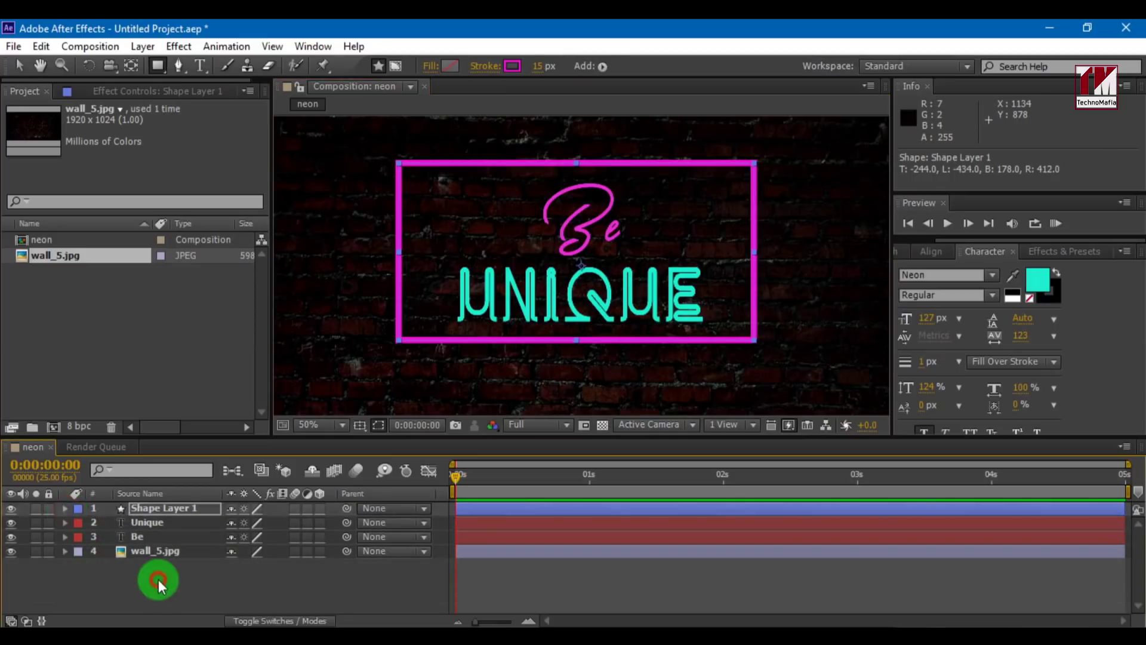
Step: Pre-compose Shape Layer 1, Unique and Be into a composition named 'text'
left_click(179, 582)
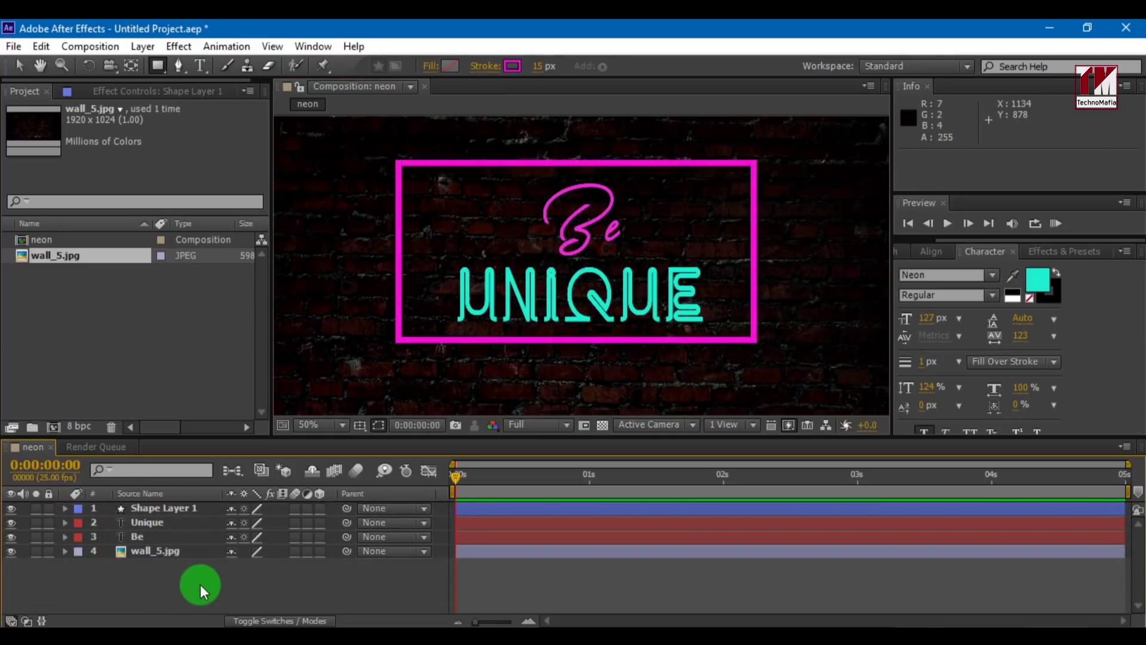
left_click(134, 507)
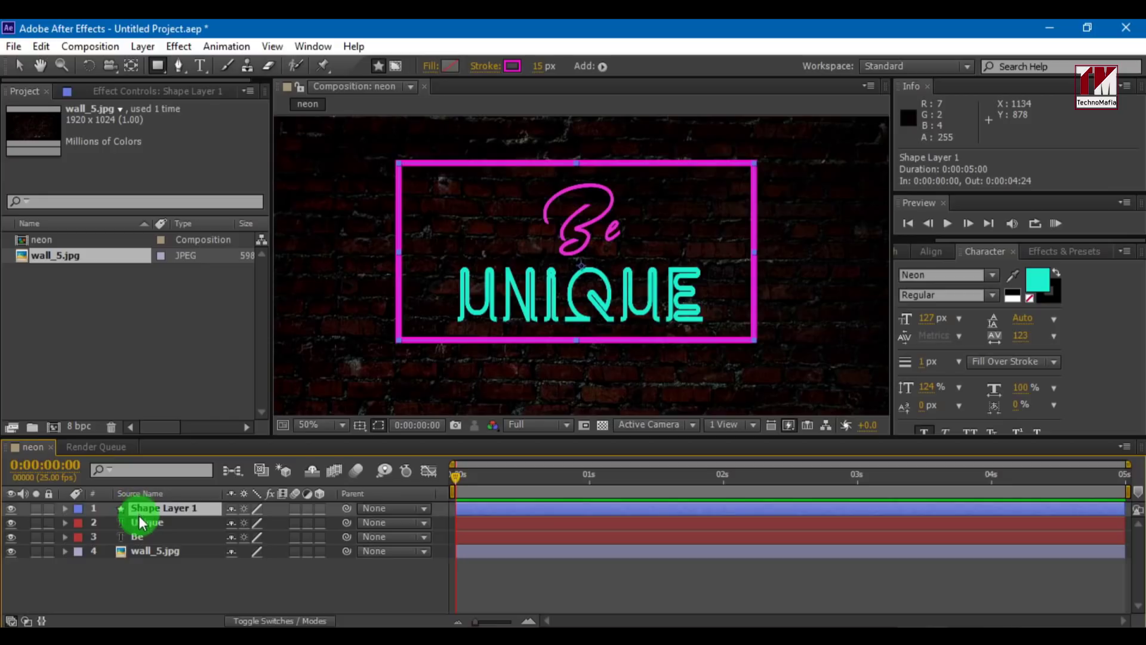
left_click(141, 522, "ctrl")
left_click(144, 530, "ctrl")
right_click(144, 530)
left_click(174, 521)
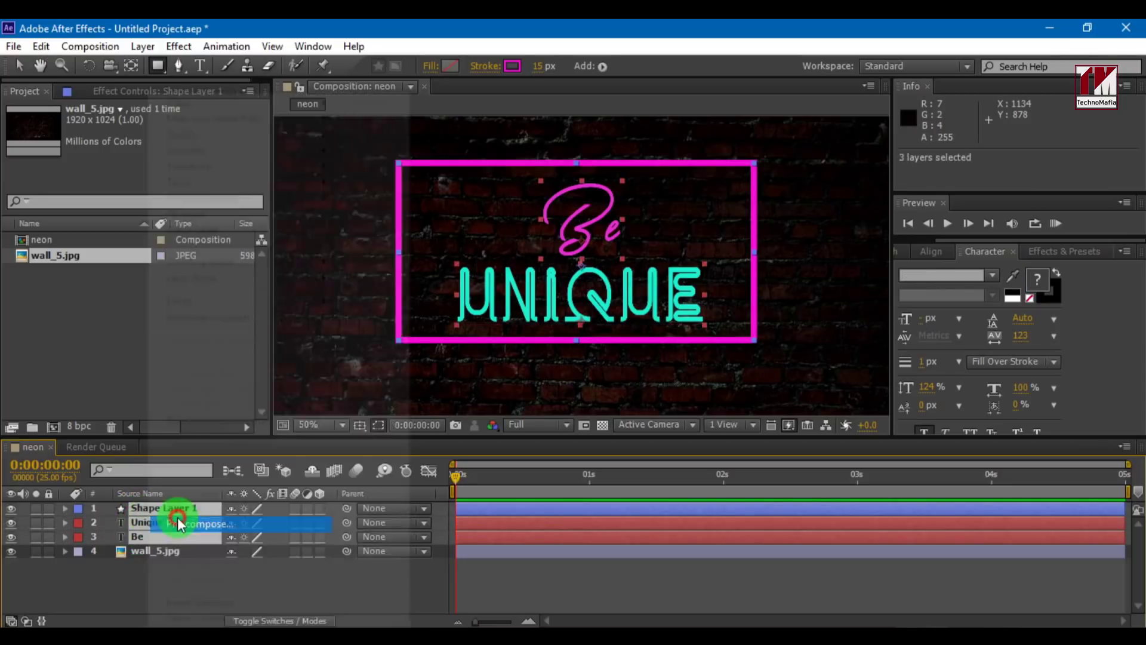
type("text")
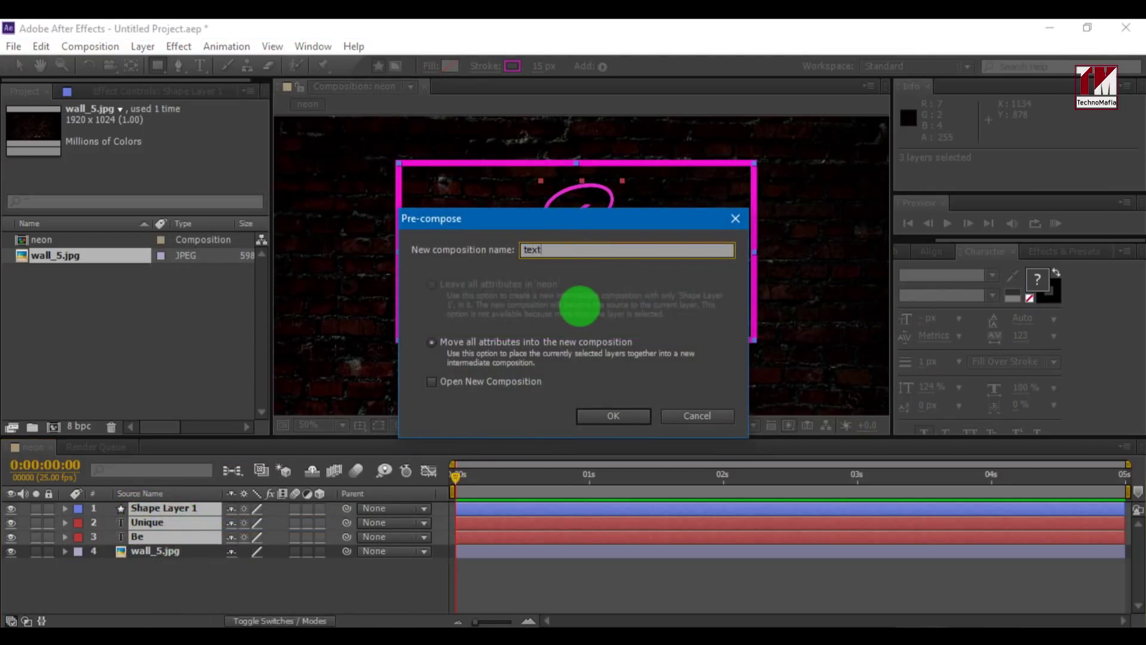
key("Return")
Step: Duplicate the text composition layer and hide the top copy
left_click(187, 558)
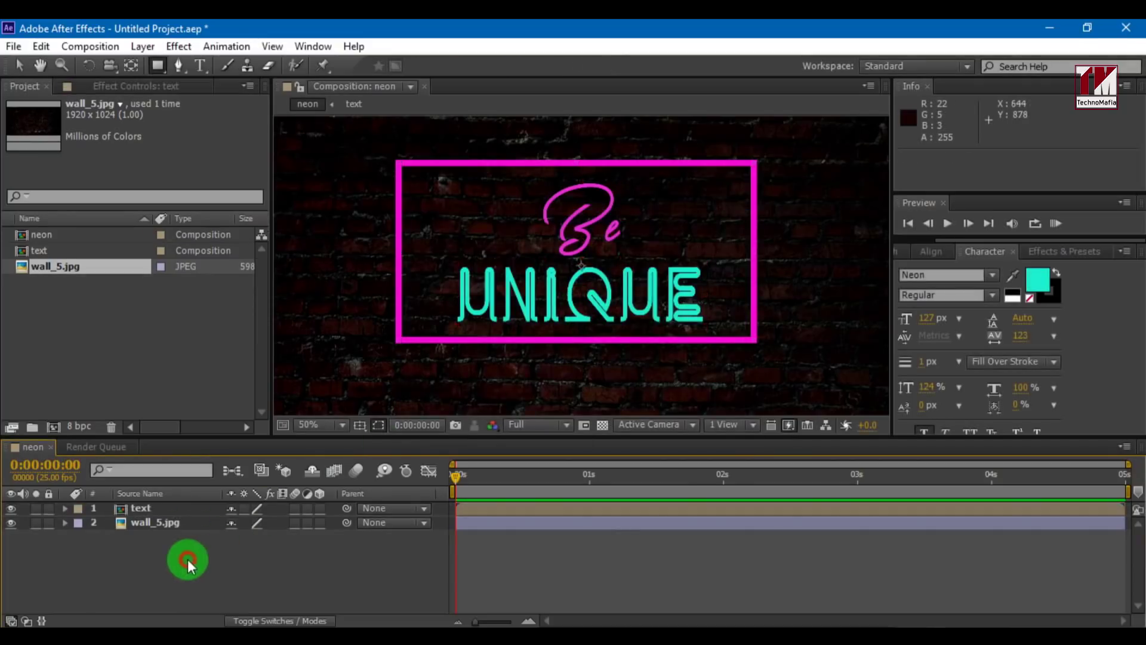
left_click(147, 510)
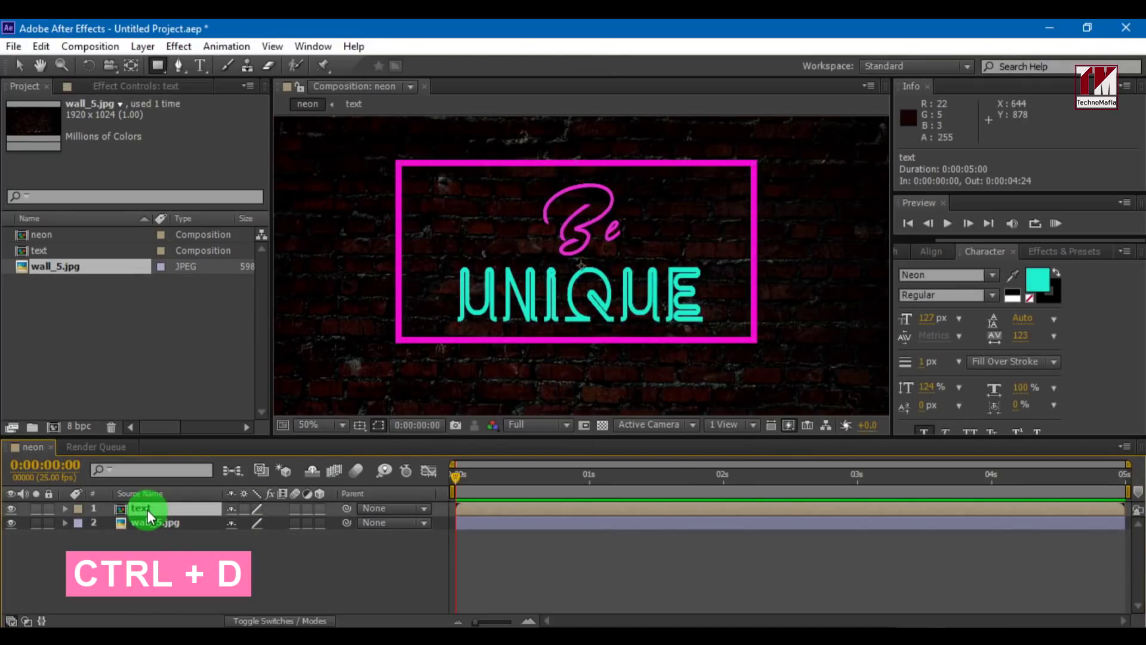
key("ctrl+d")
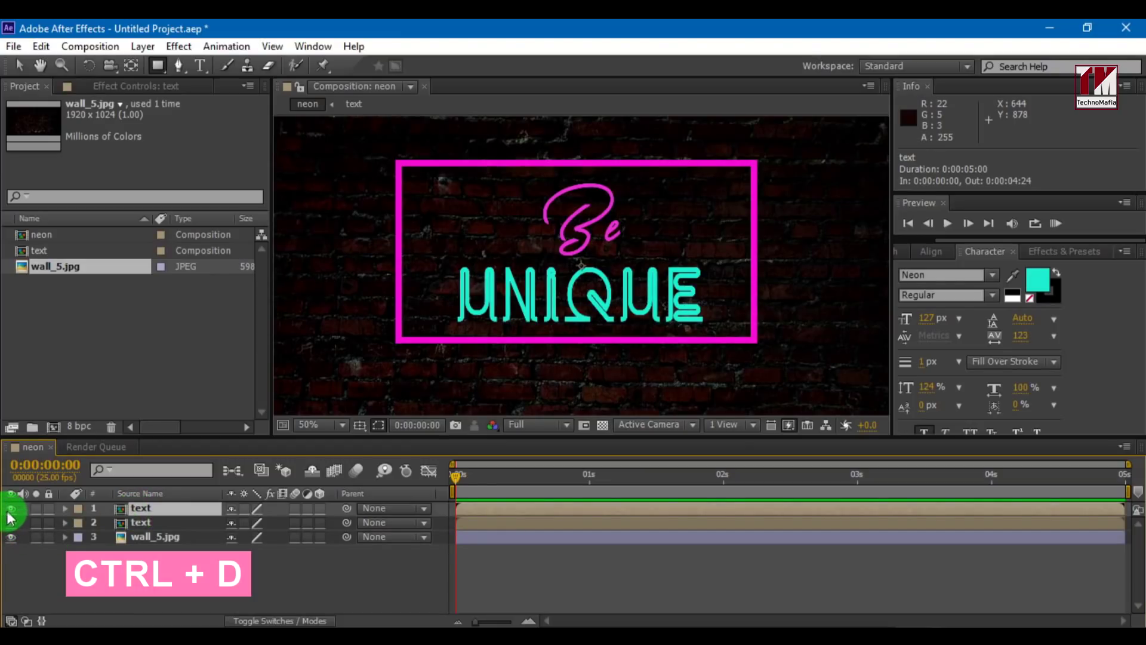
left_click(10, 508)
left_click(146, 523)
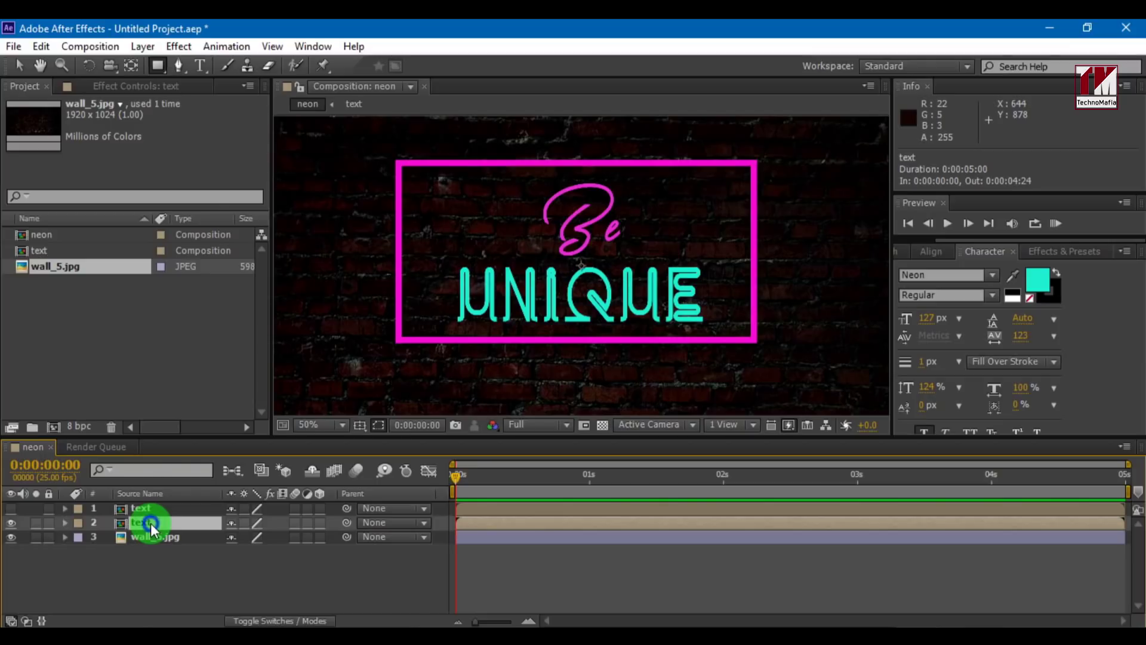
right_click(150, 523)
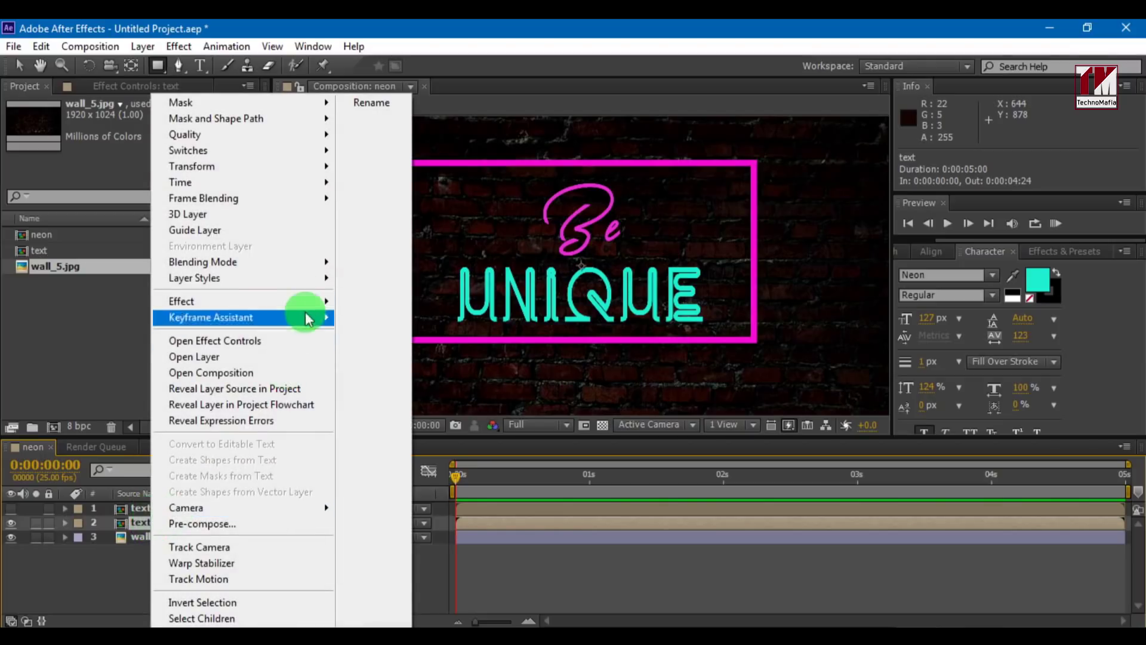
Step: Add a Bevel and Emboss layer style to the lower text copy
mouse_move(328, 277)
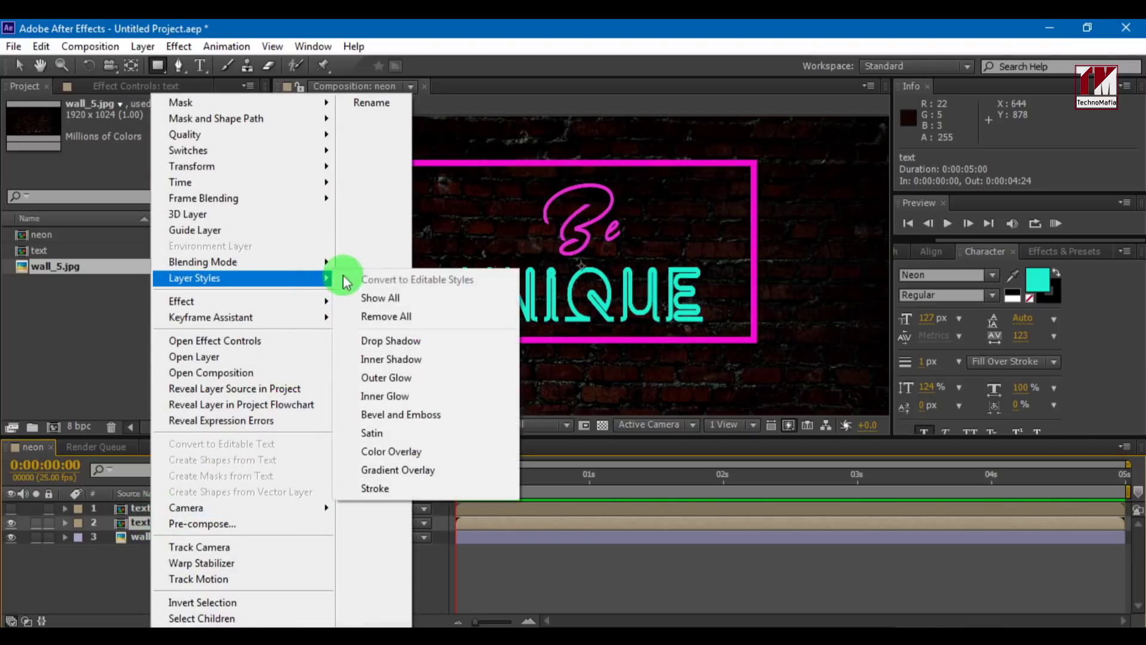
left_click(422, 415)
left_click(65, 523)
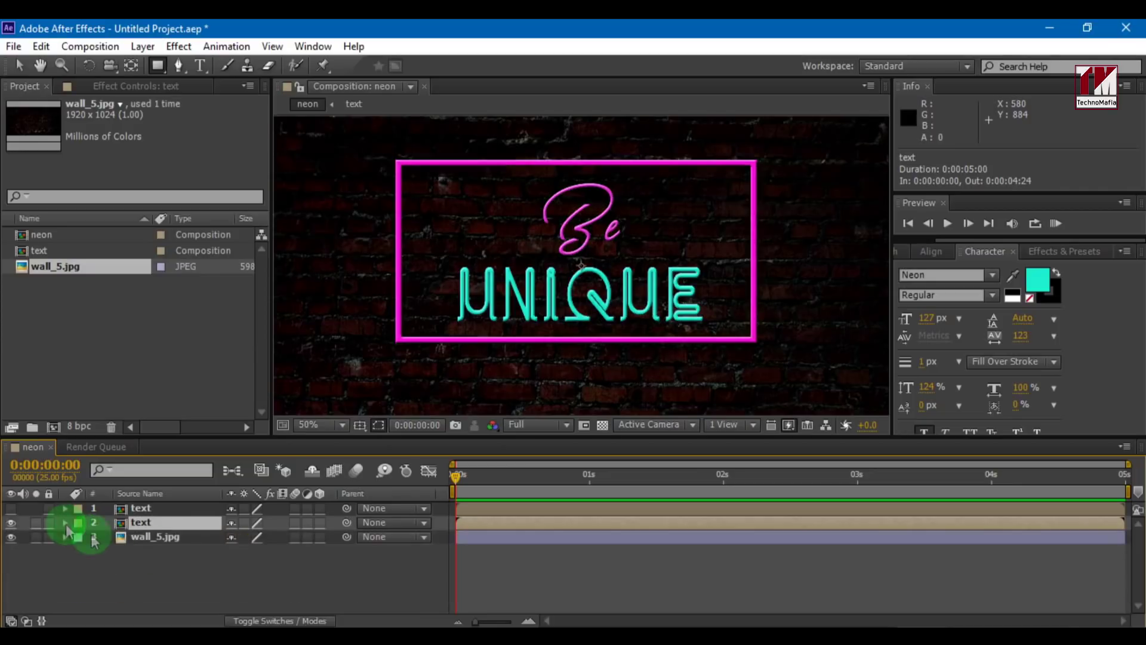
Step: Apply a Fill effect to the lower copy with dark grey colour 585757
left_click(1049, 252)
left_click(982, 272)
type("fill")
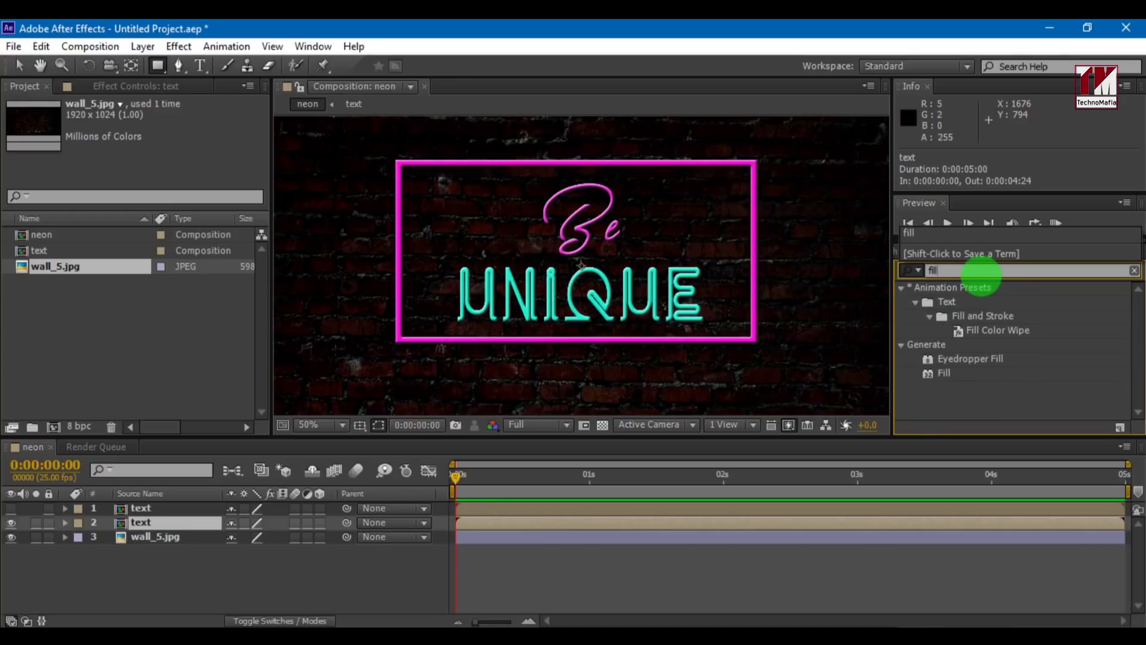
left_click(934, 371)
left_click_drag(932, 374, 177, 521)
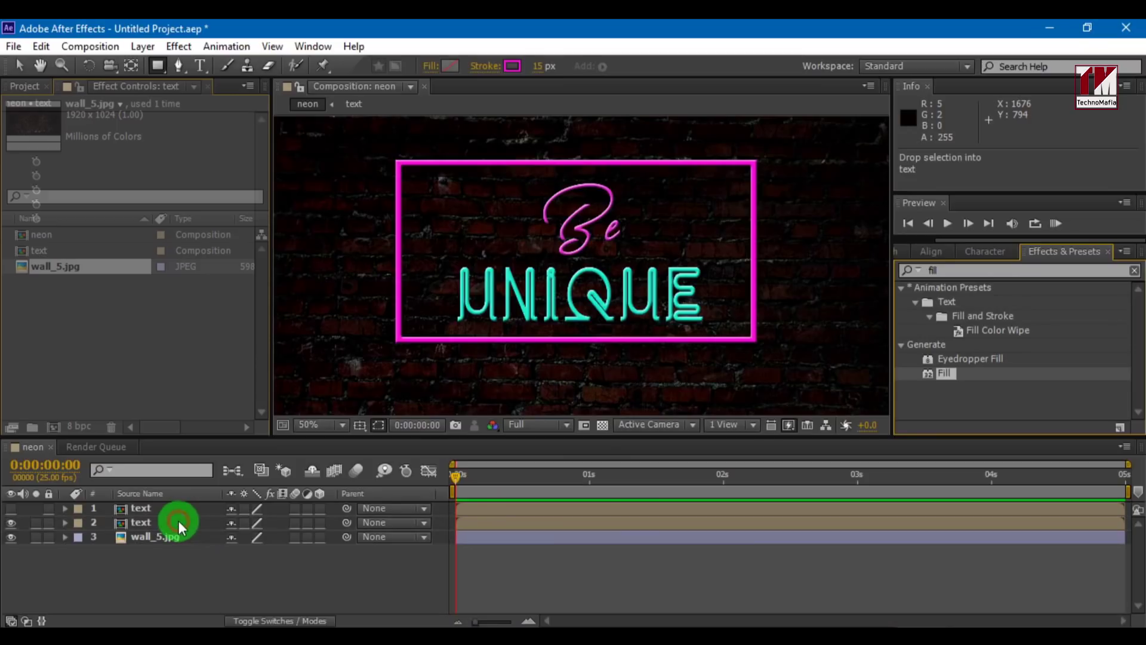
left_click(157, 162)
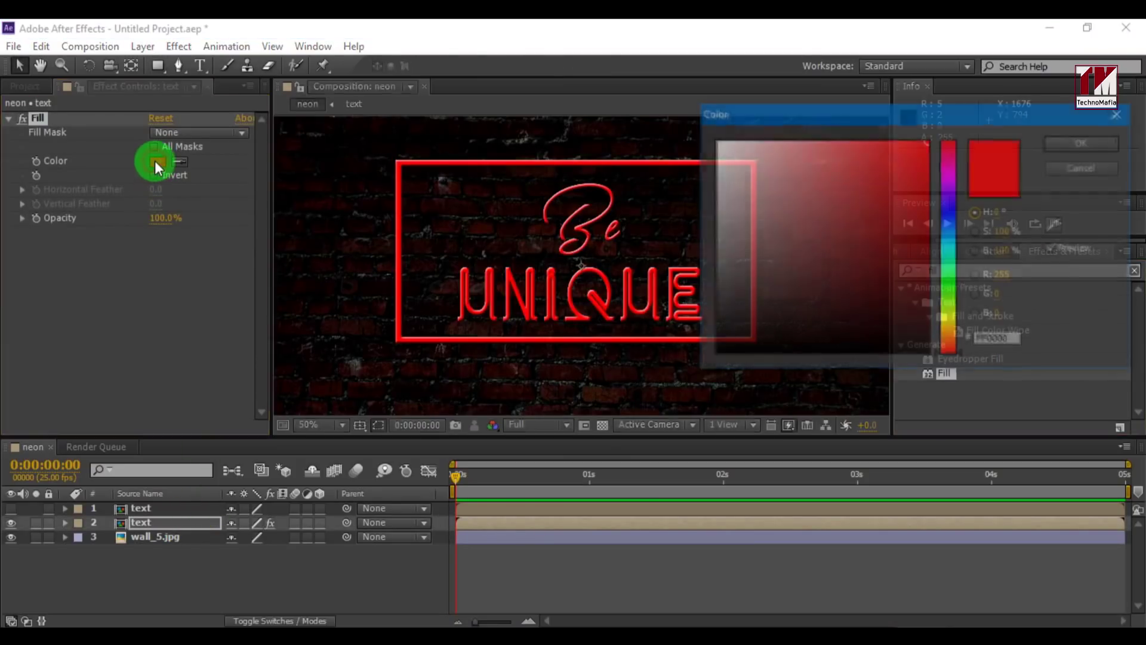
left_click(717, 282)
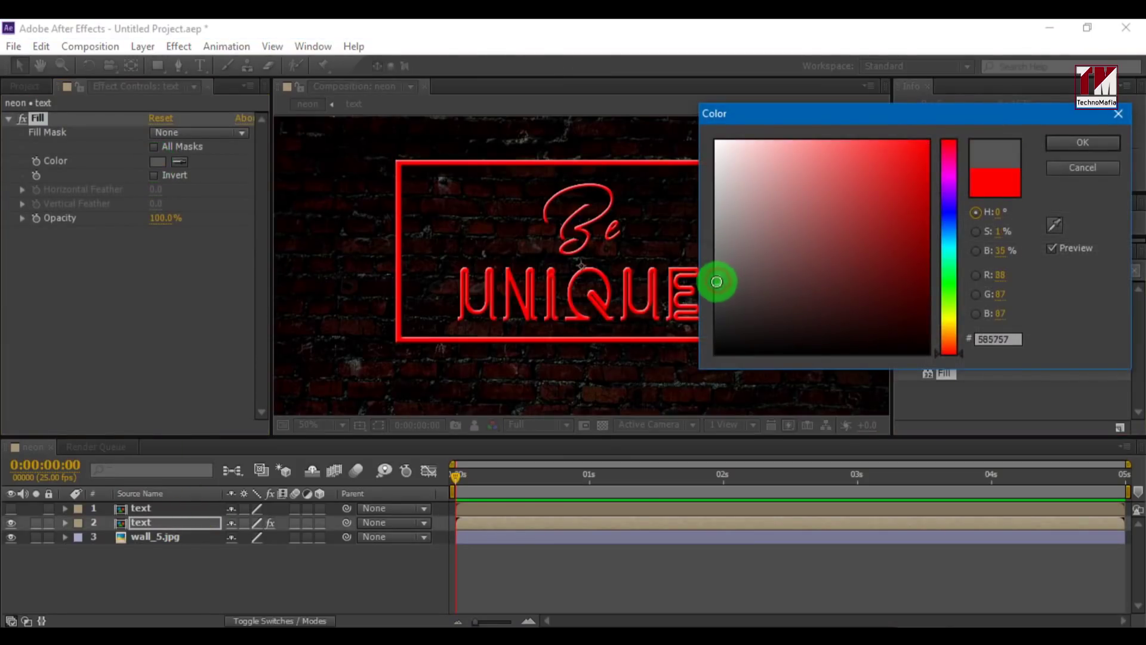
left_click(1072, 143)
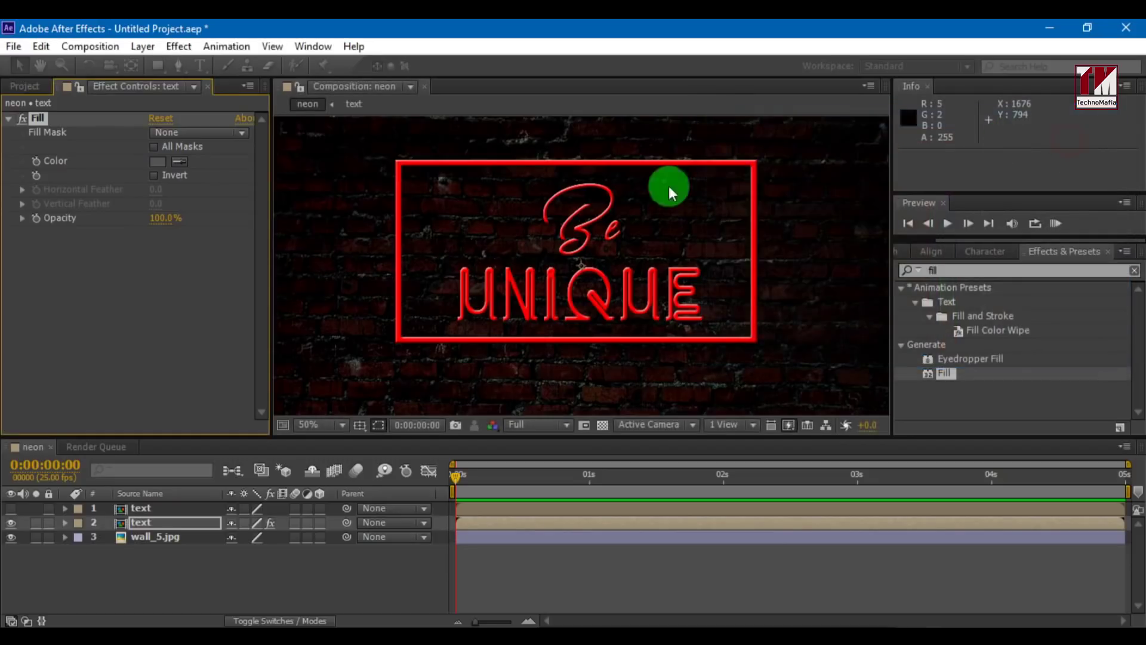
left_click(138, 525)
Step: Add a Drop Shadow layer style to the grey copy
right_click(138, 525)
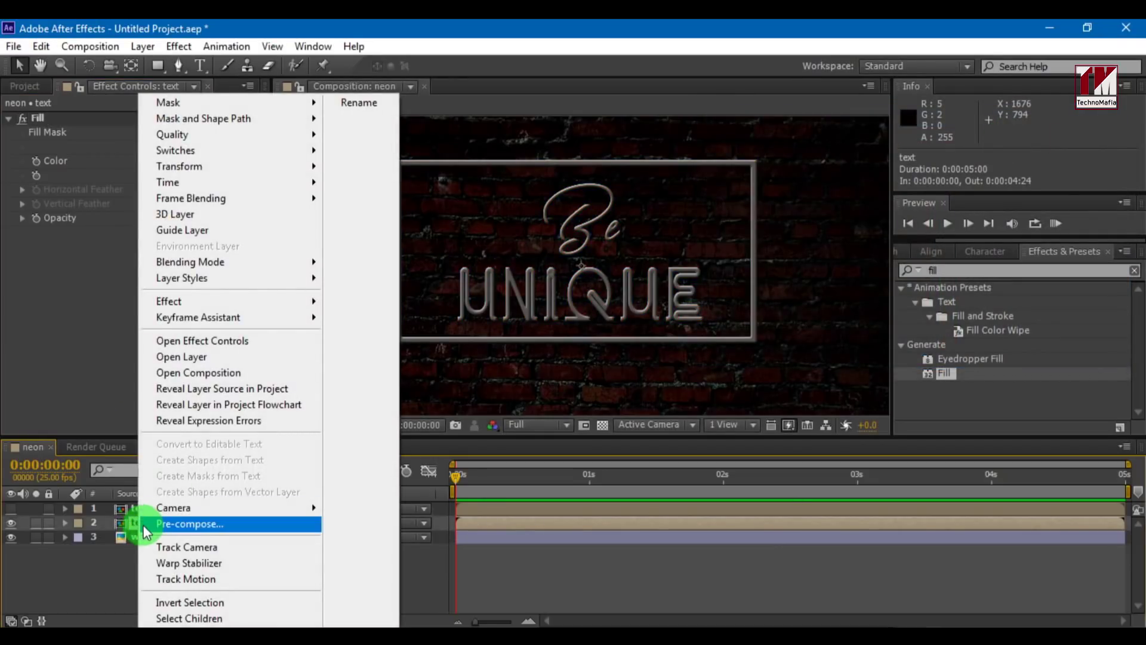
mouse_move(239, 278)
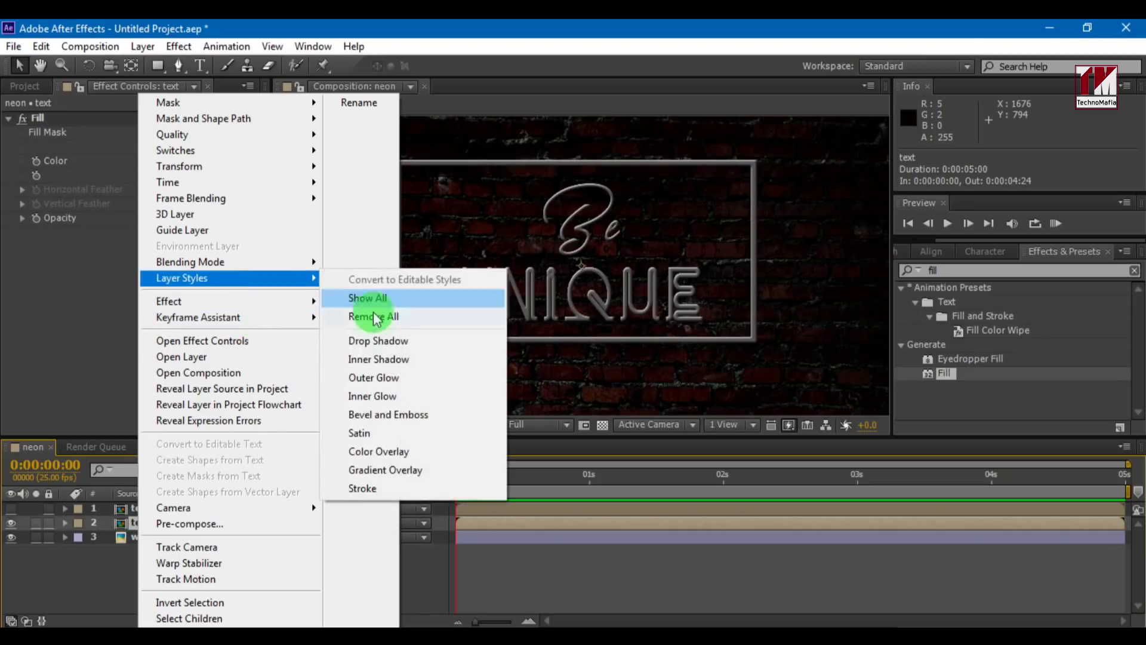
left_click(374, 341)
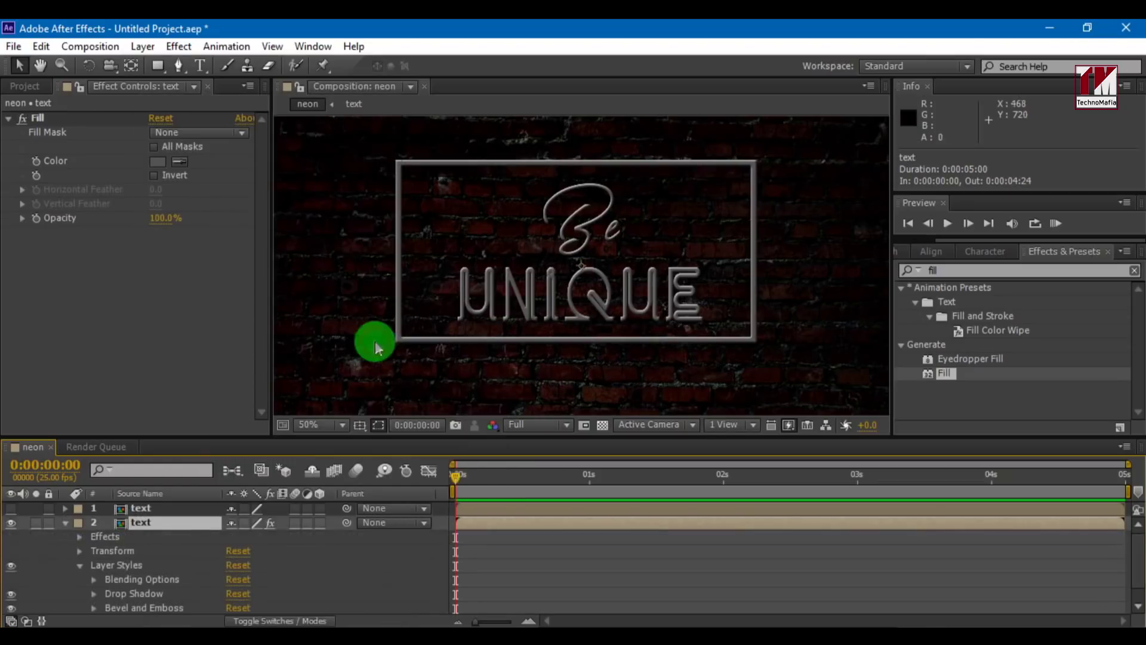
left_click(63, 524)
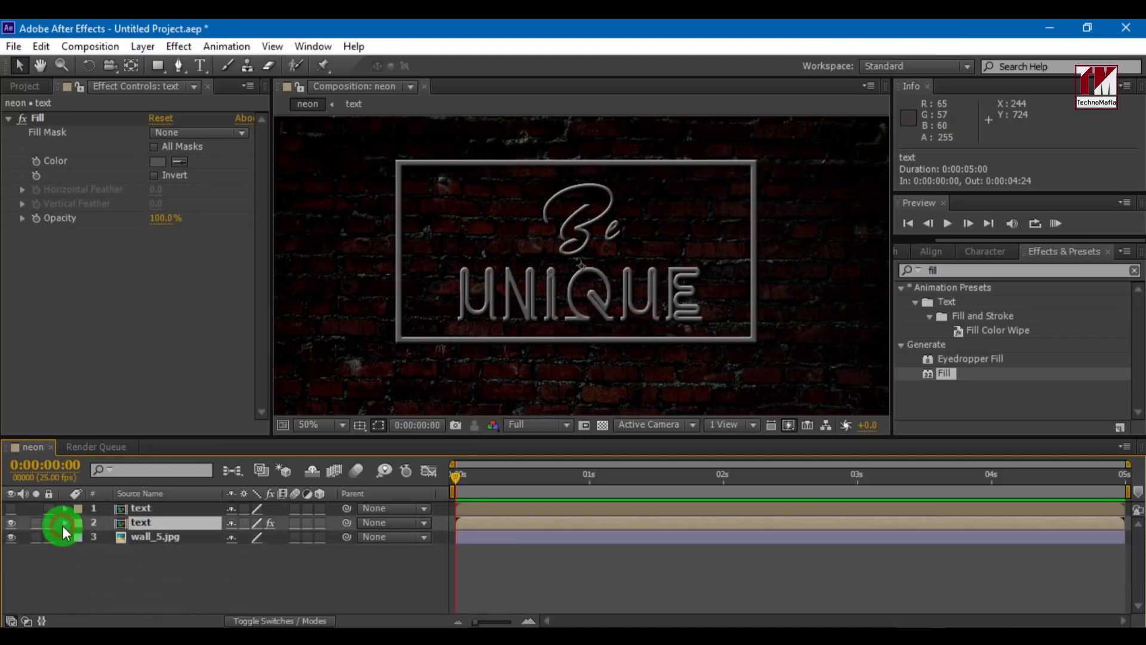
Step: Unhide the neon copy, rename the grey copy 'pipe', and duplicate the neon copy
left_click(11, 511)
left_click(141, 506)
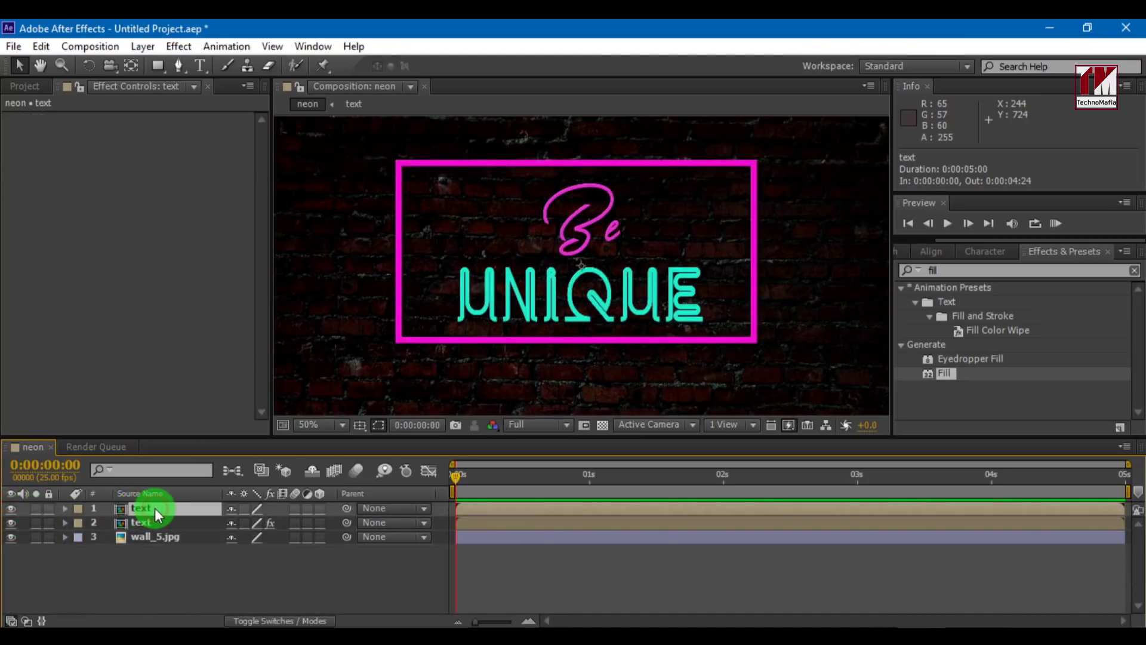
right_click(146, 527)
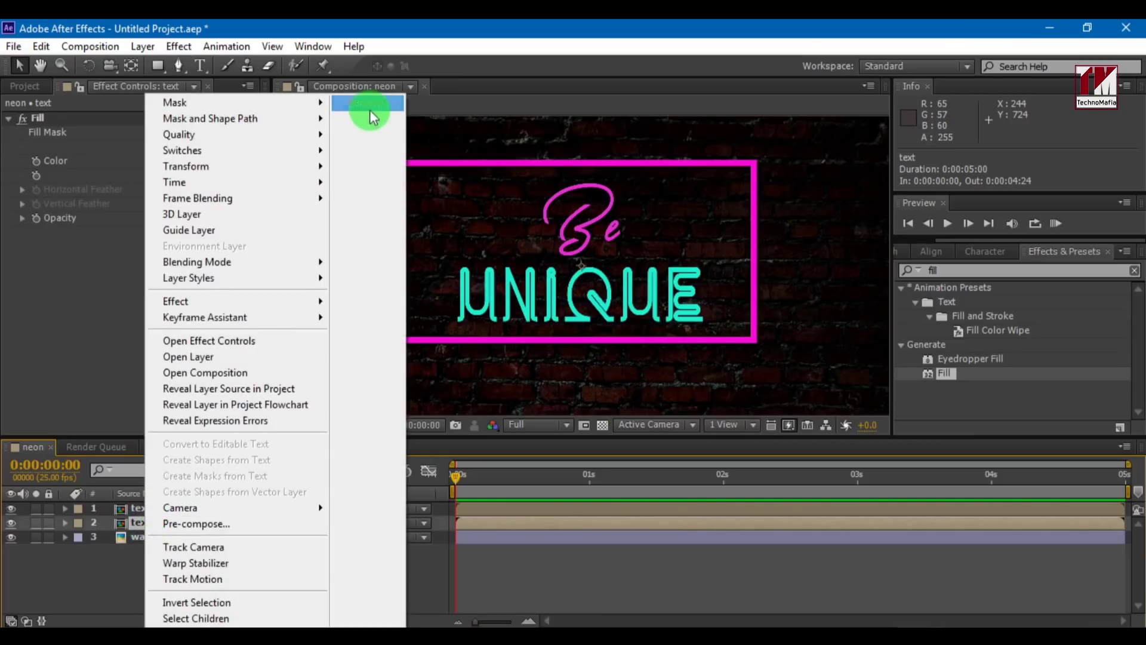
left_click(365, 103)
type("pipe")
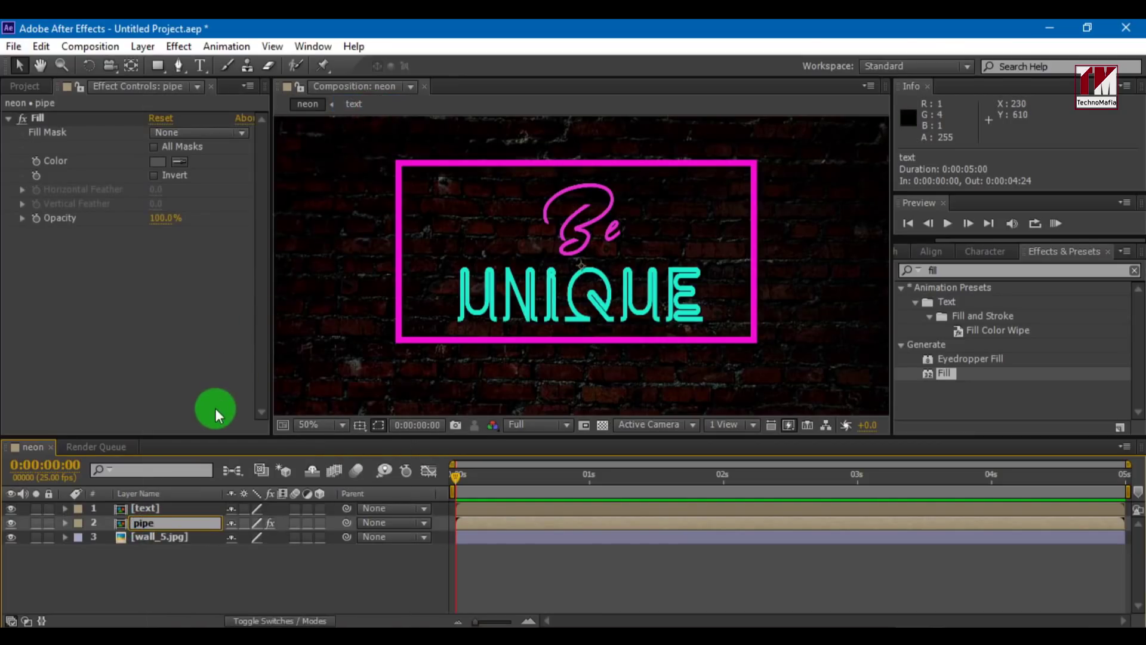
key("Return")
left_click(145, 509)
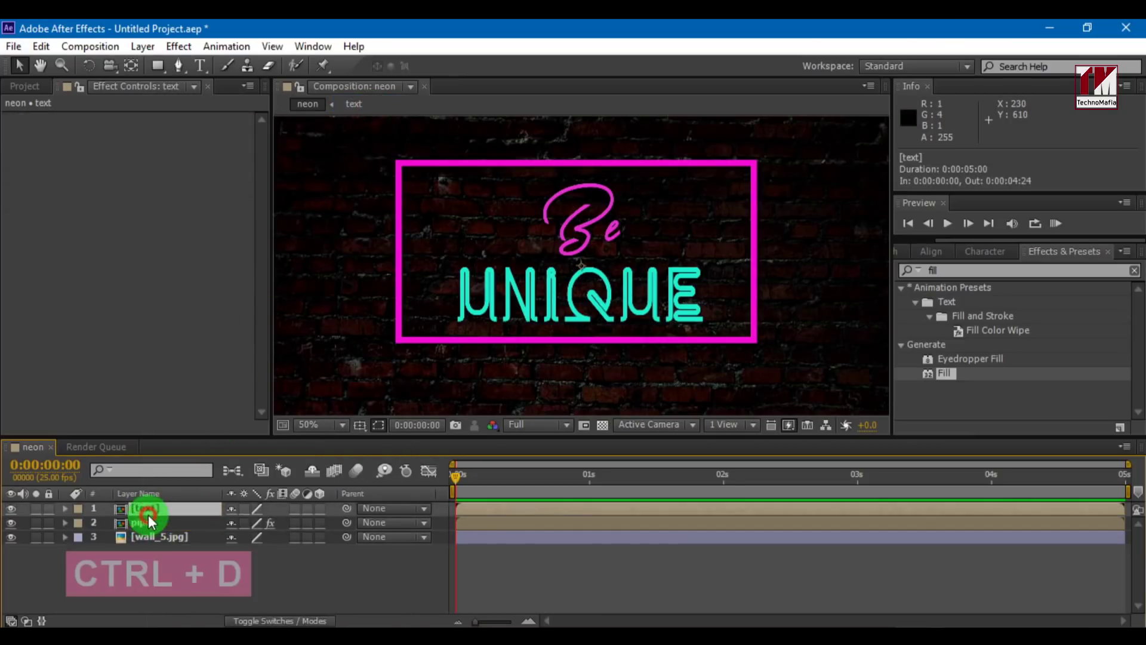
key("ctrl+d")
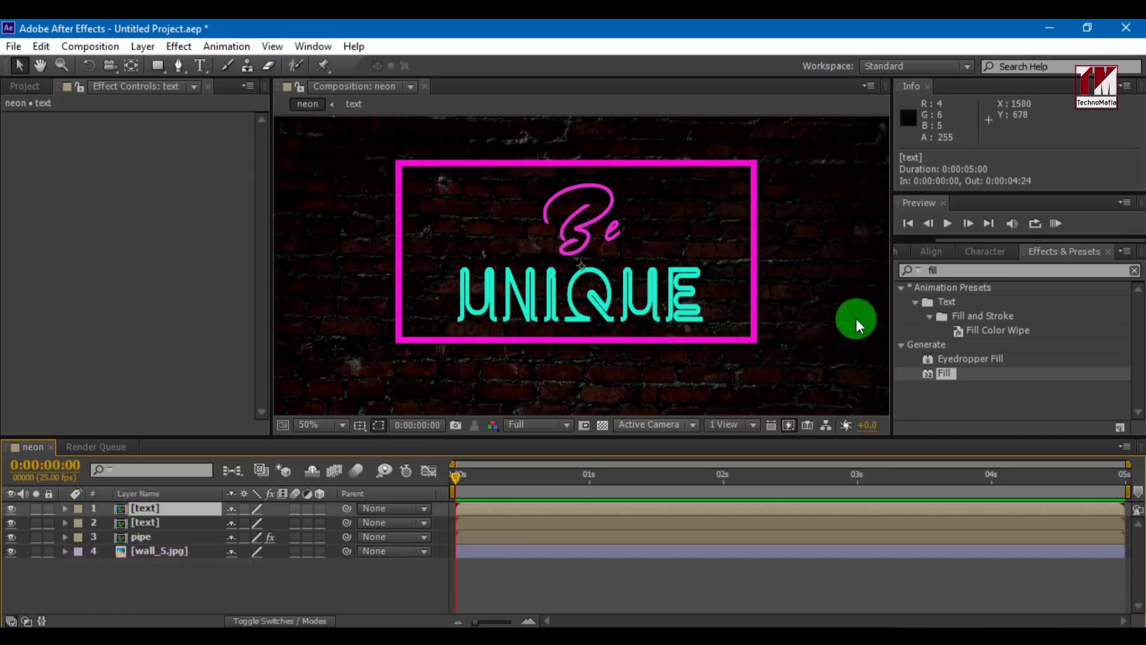
Step: Apply the Fast Blur effect to the second [text] layer
left_click(931, 270)
type("fas")
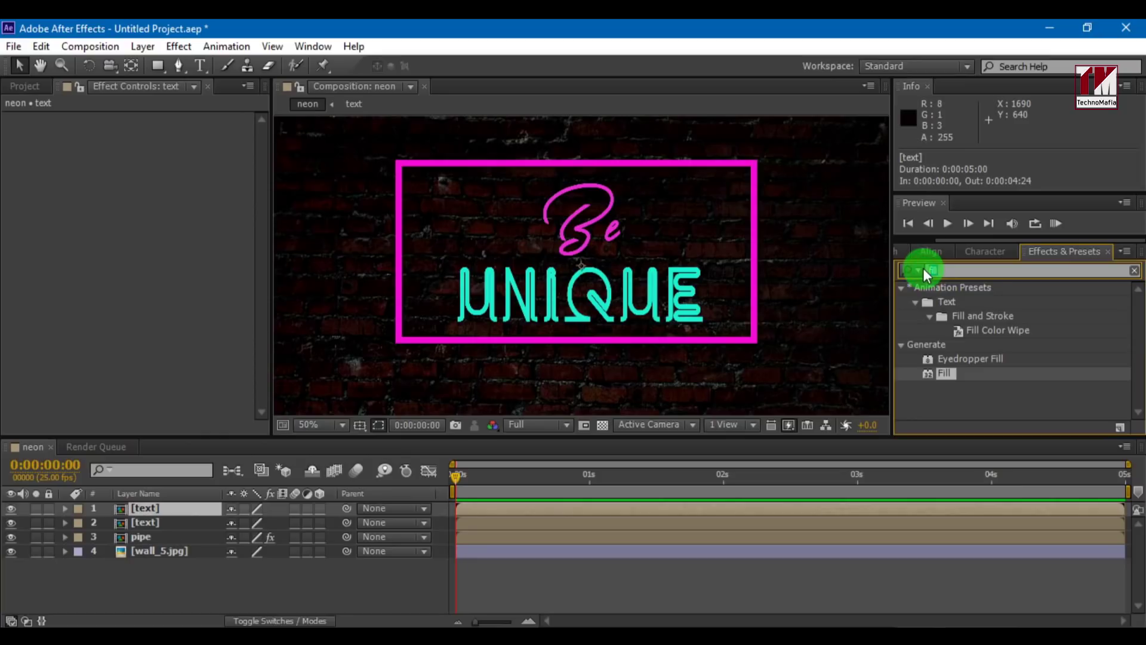
left_click(919, 270)
type("t")
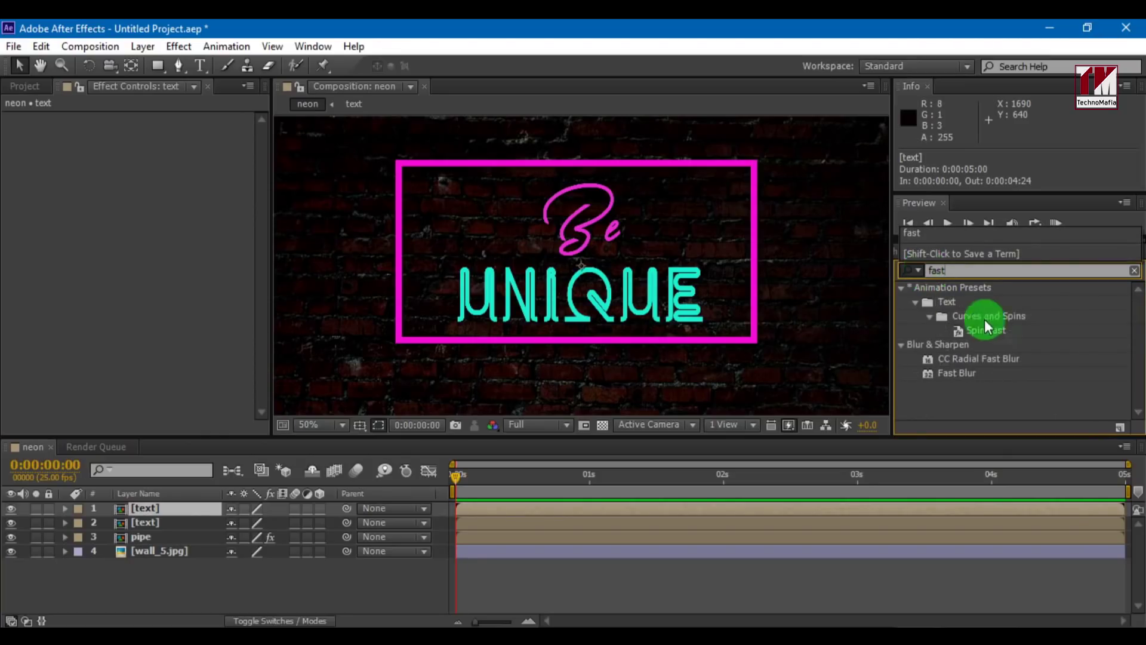
left_click(964, 368)
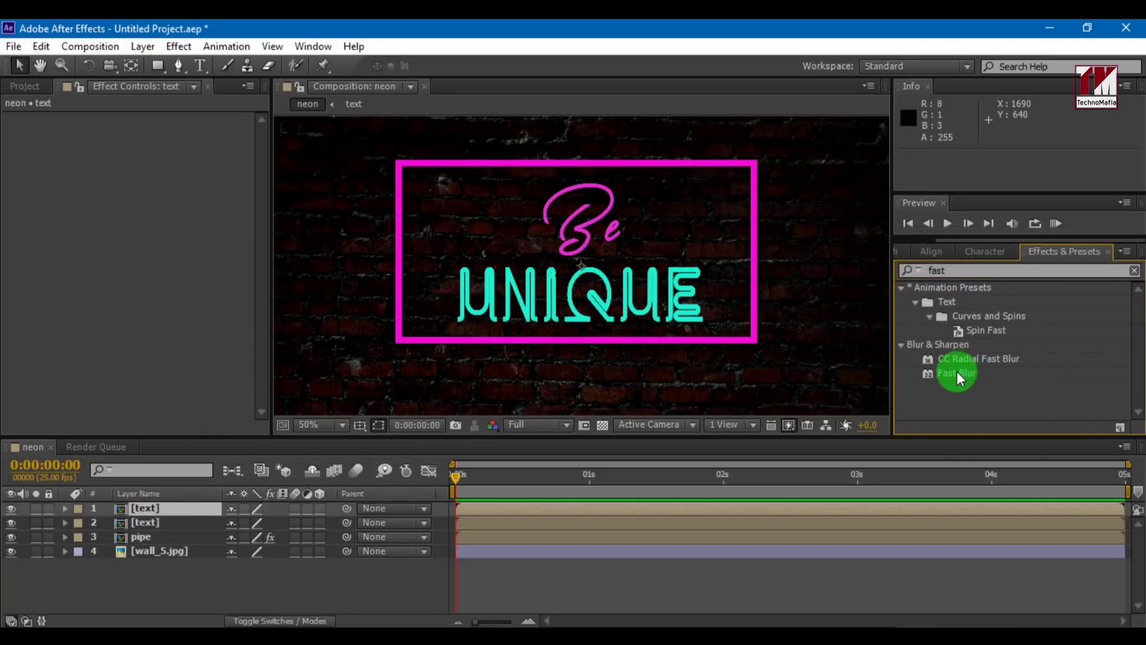
left_click(956, 373)
left_click_drag(955, 374, 176, 522)
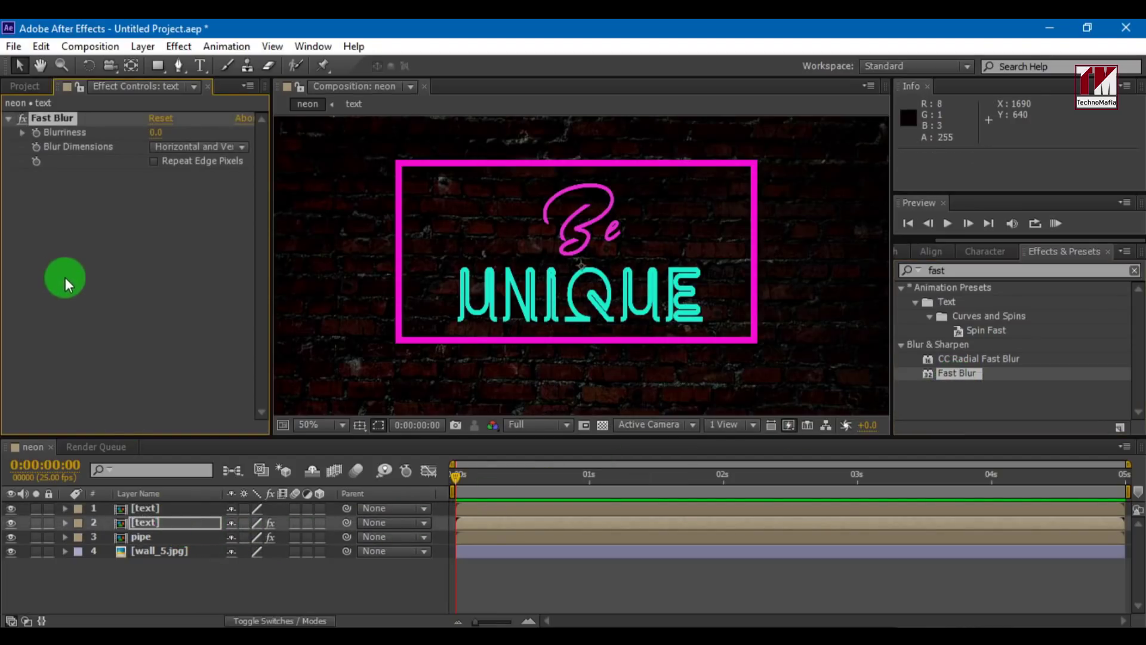
Step: Set the Fast Blur blurriness to 160
left_click(154, 132)
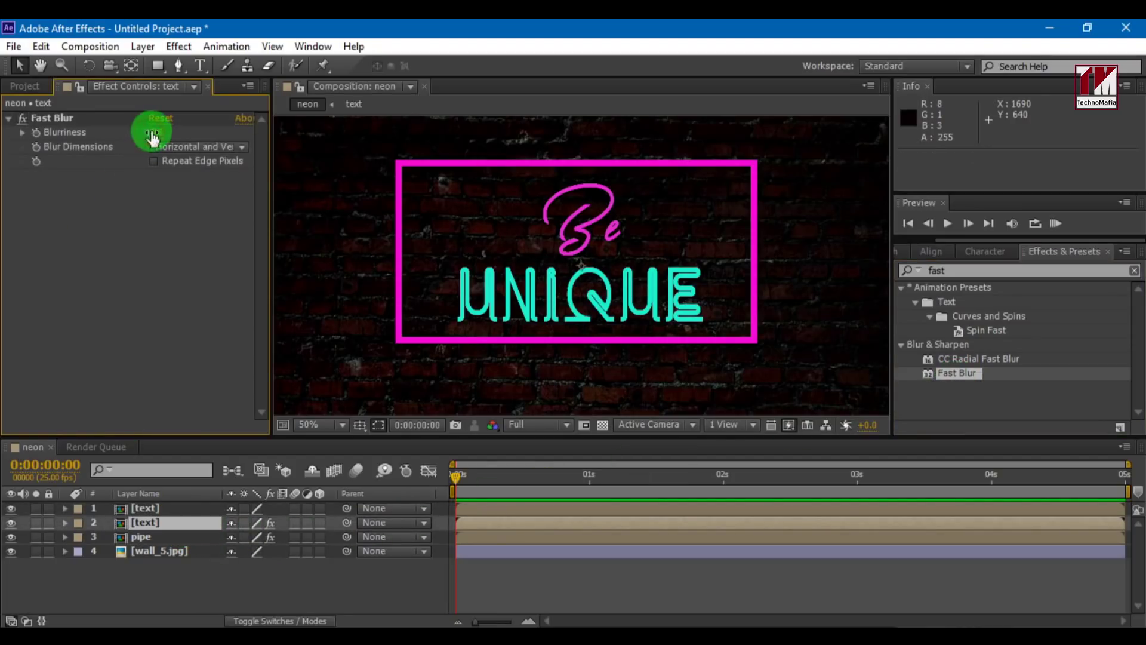
type("16")
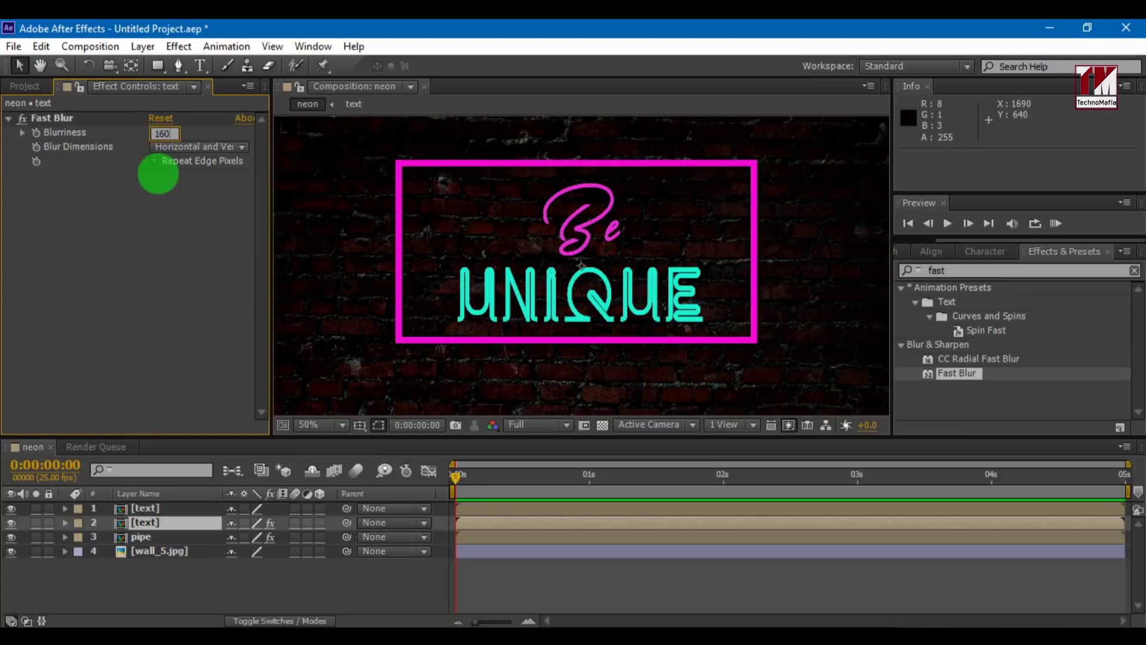
type("0")
left_click(158, 173)
left_click(159, 591)
left_click(147, 511)
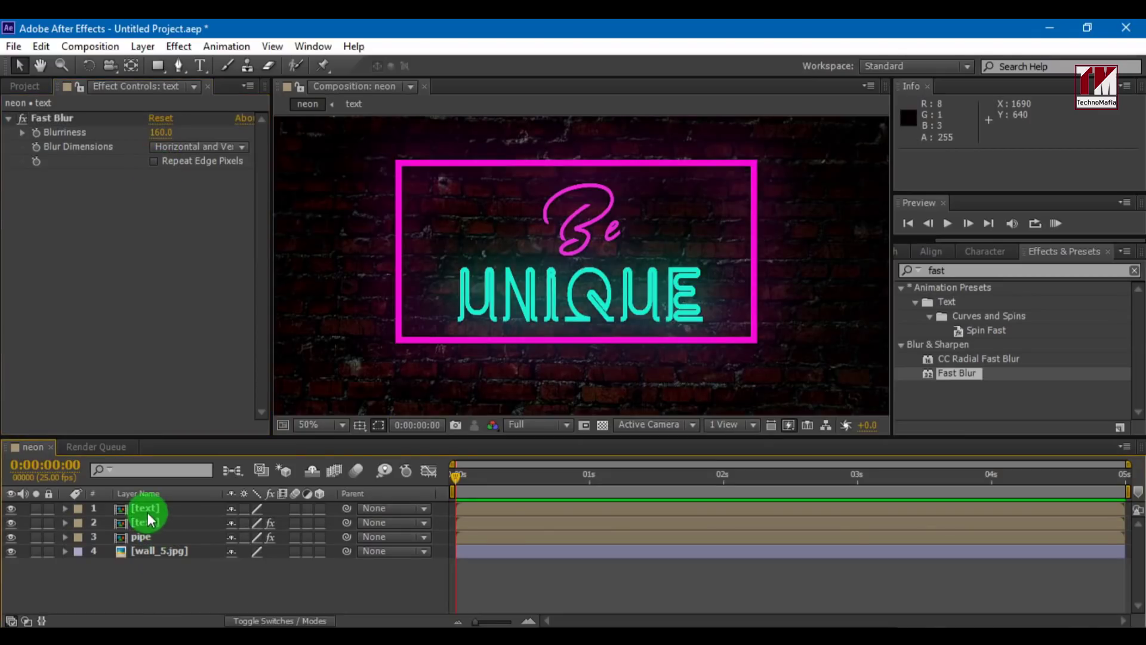
left_click(145, 510)
Step: Add an Inner Glow layer style to the top [text] layer
right_click(145, 510)
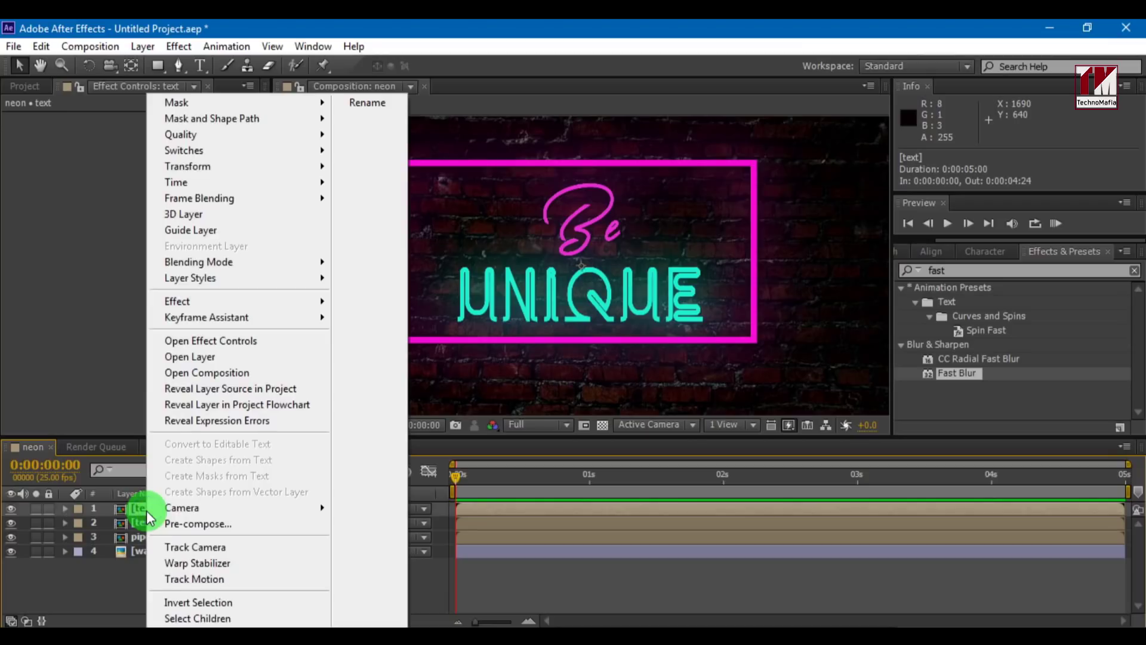
mouse_move(302, 279)
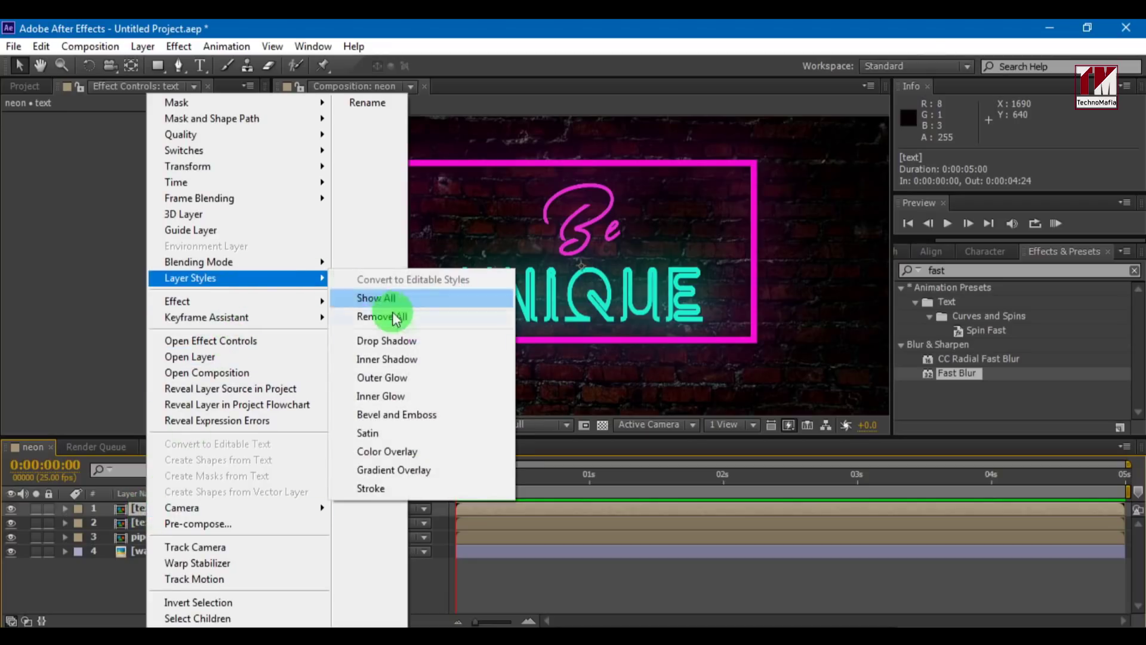
left_click(395, 397)
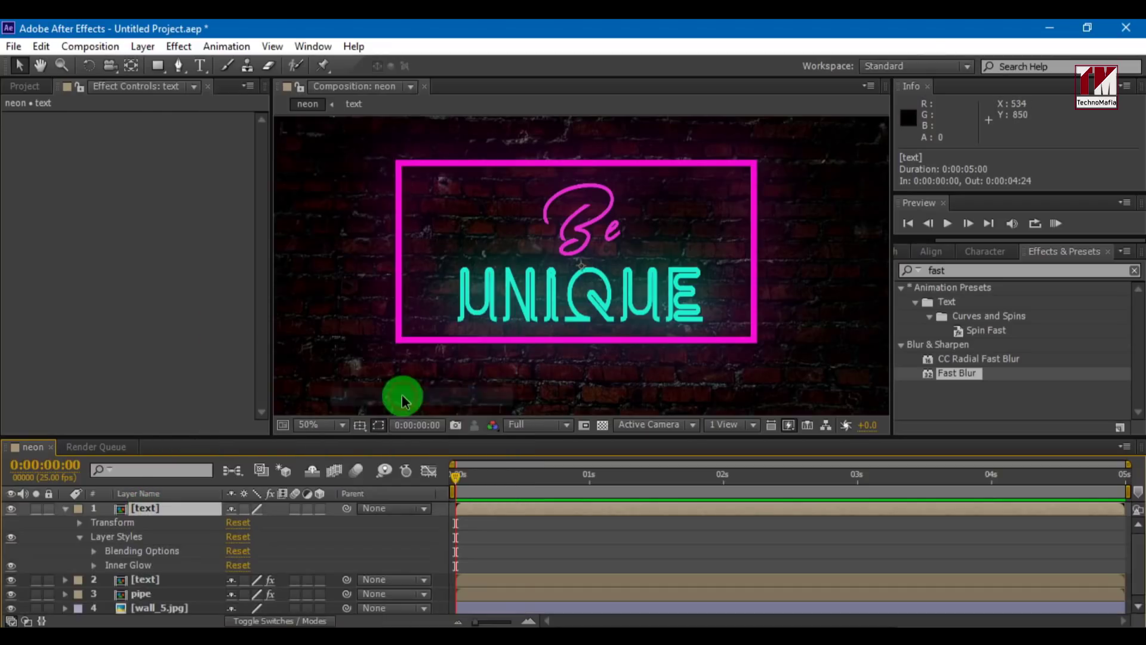
Step: Set the Inner Glow source to Center and collapse the layer
left_click(94, 565)
scroll(92, 564, "down", 1)
scroll(152, 576, "down", 1)
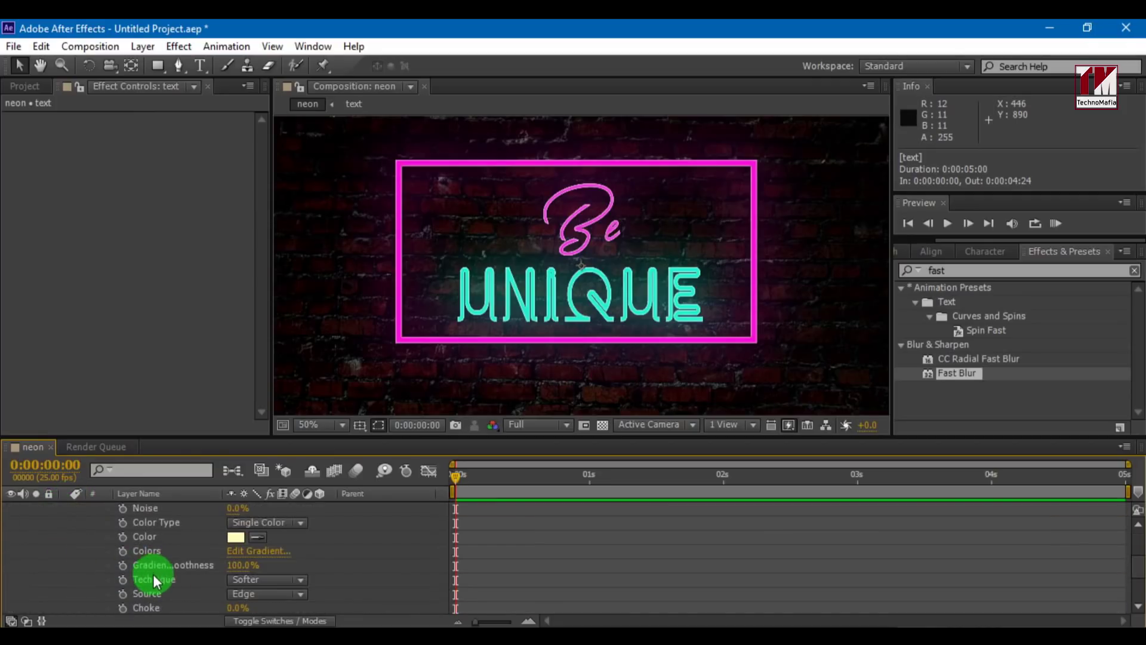
left_click(242, 595)
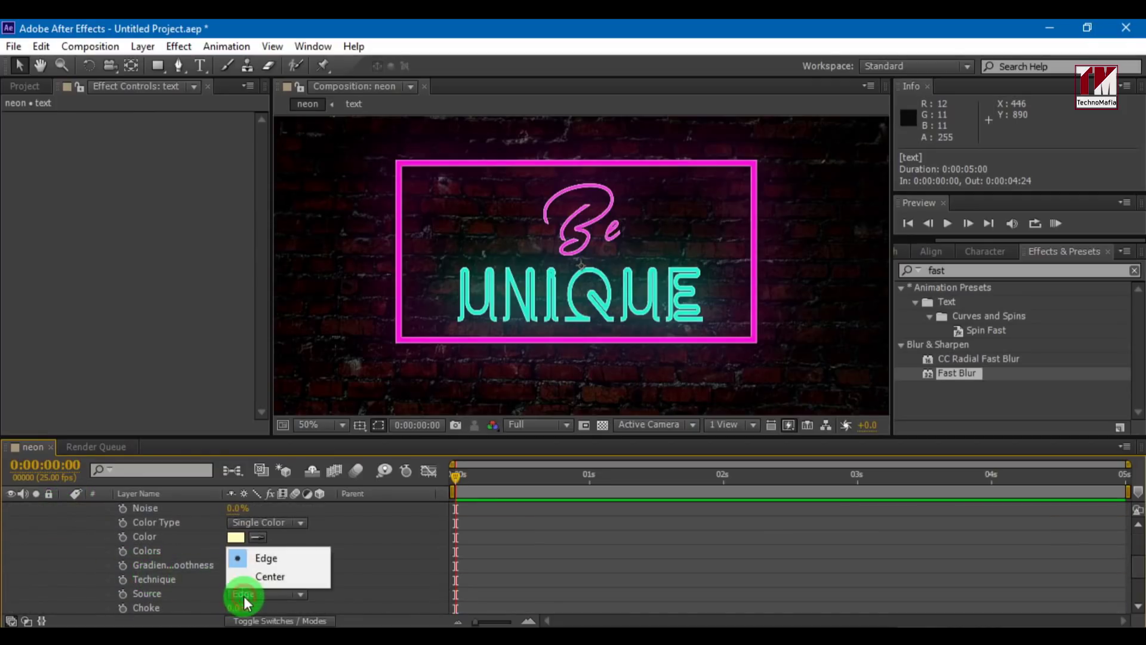
left_click(260, 578)
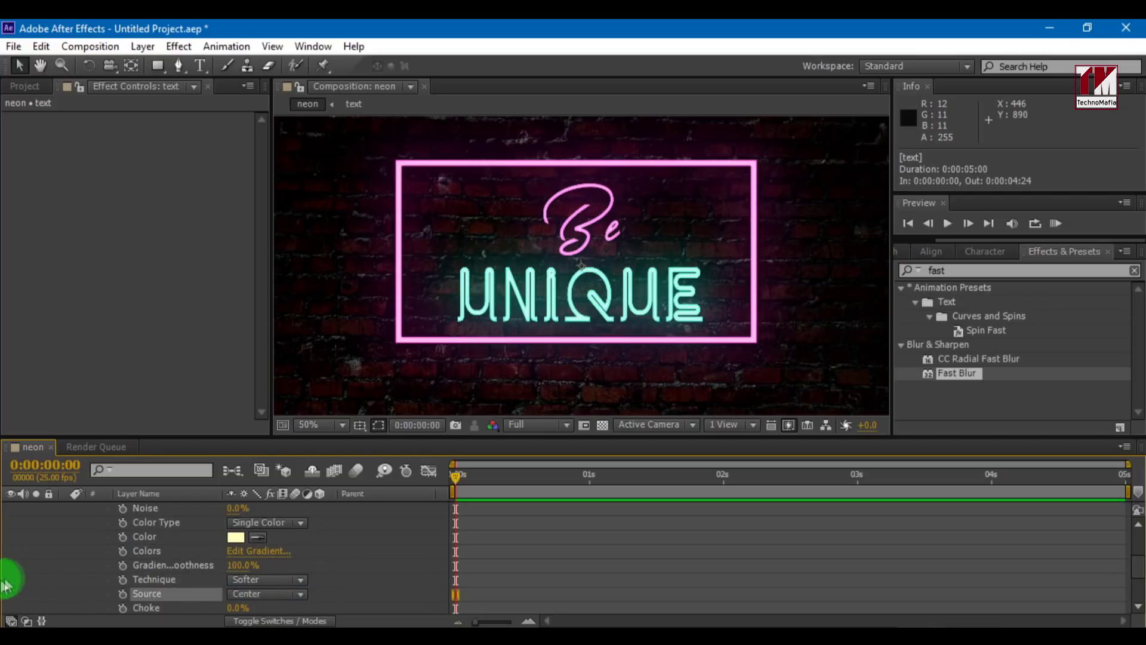
scroll(45, 559, "up", 3)
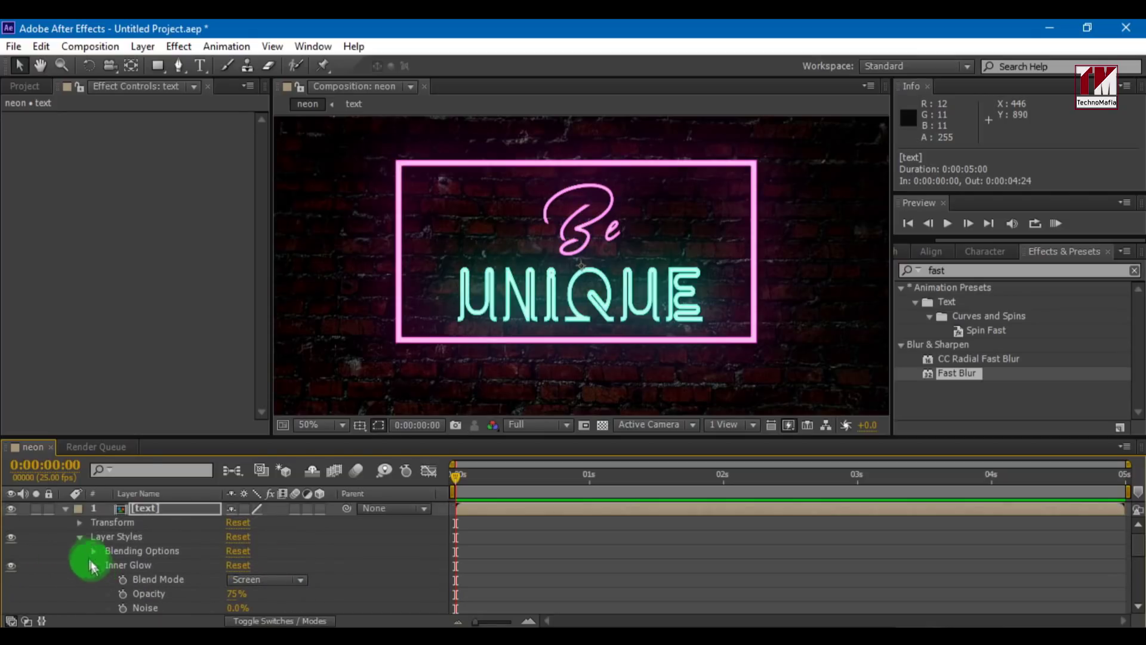
left_click(78, 537)
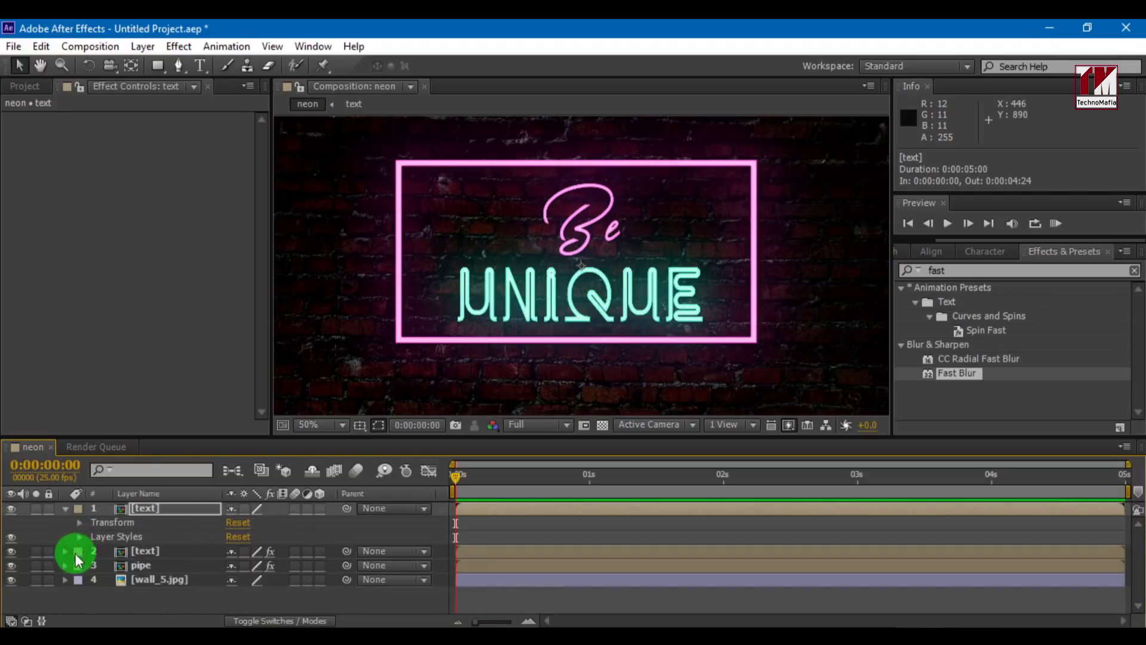
left_click(65, 509)
left_click(103, 579)
left_click(133, 511)
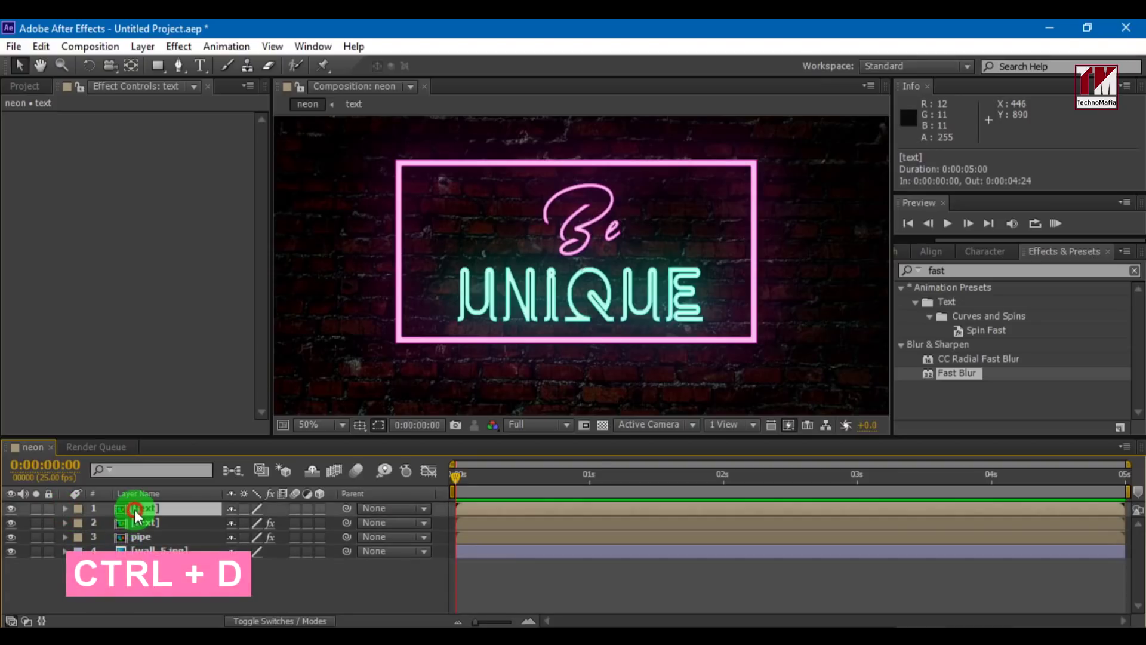
Step: Duplicate layer 1, then apply Stylize > Glow (60% threshold, radius 10) to layer 2
key("ctrl+d")
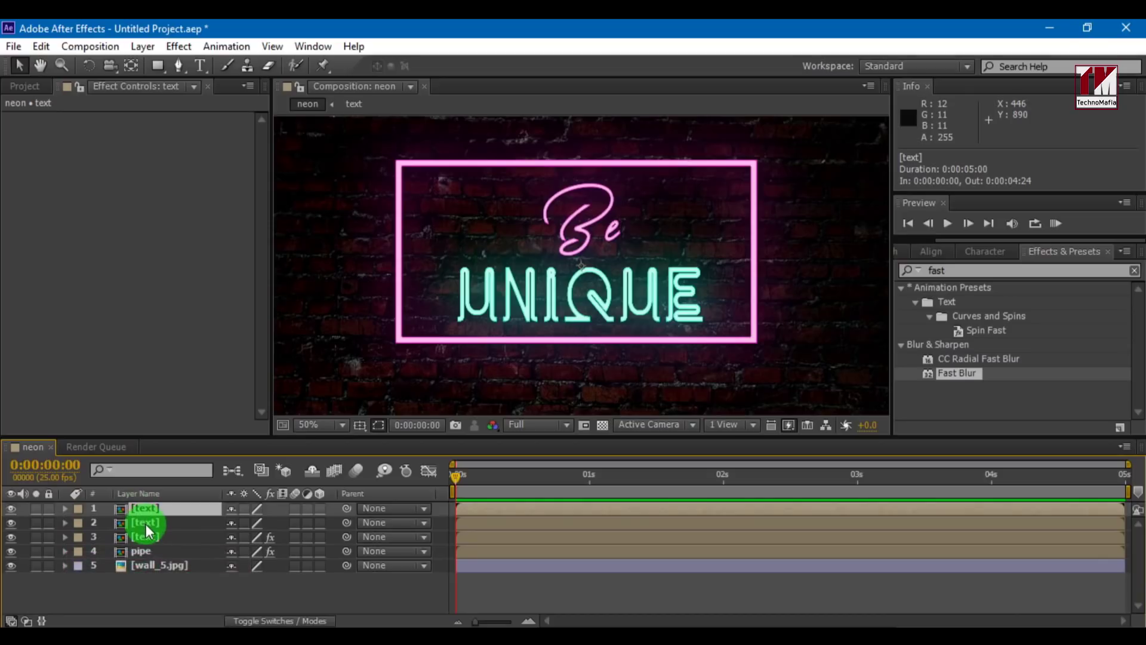
left_click(145, 524)
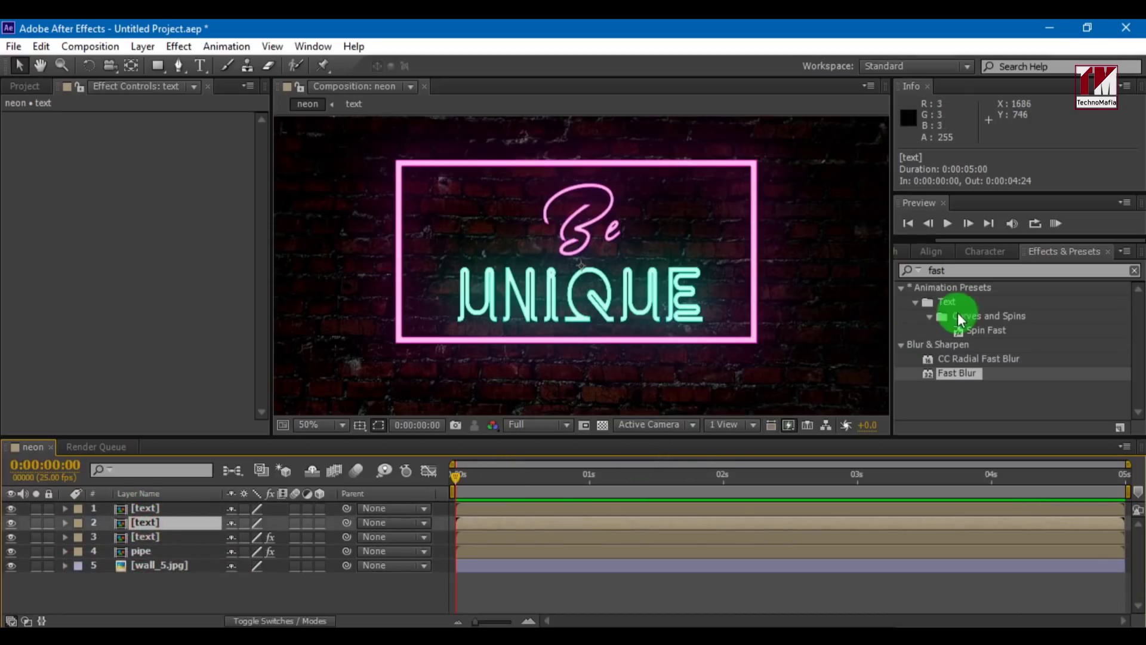
left_click(921, 271)
type("glo")
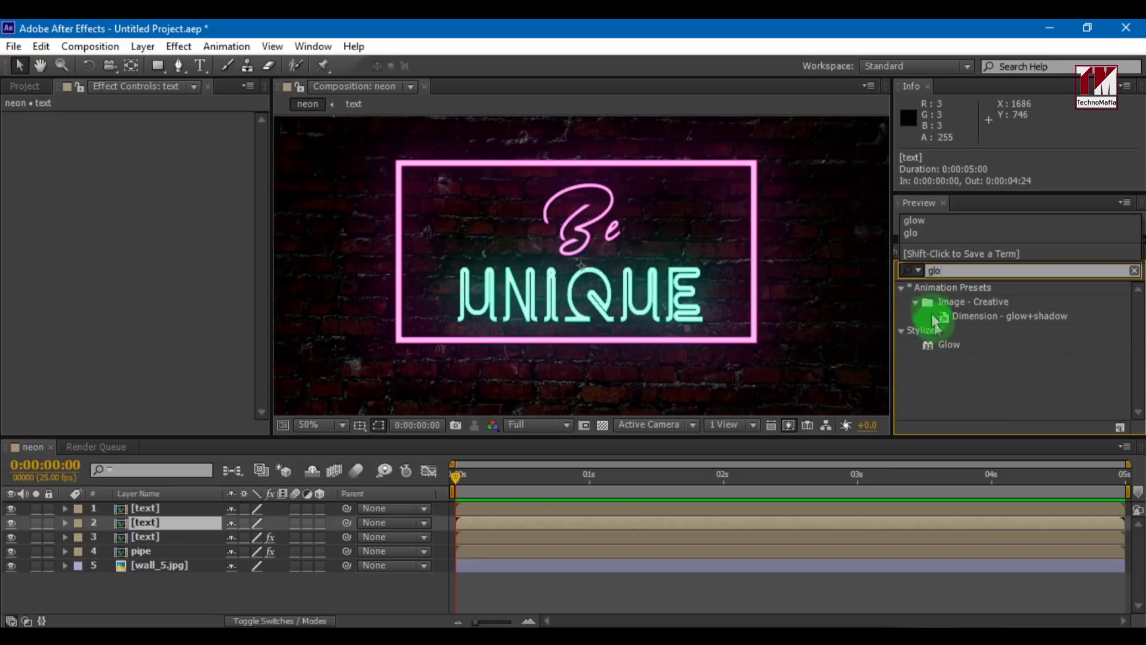
left_click(935, 345)
left_click_drag(935, 345, 168, 517)
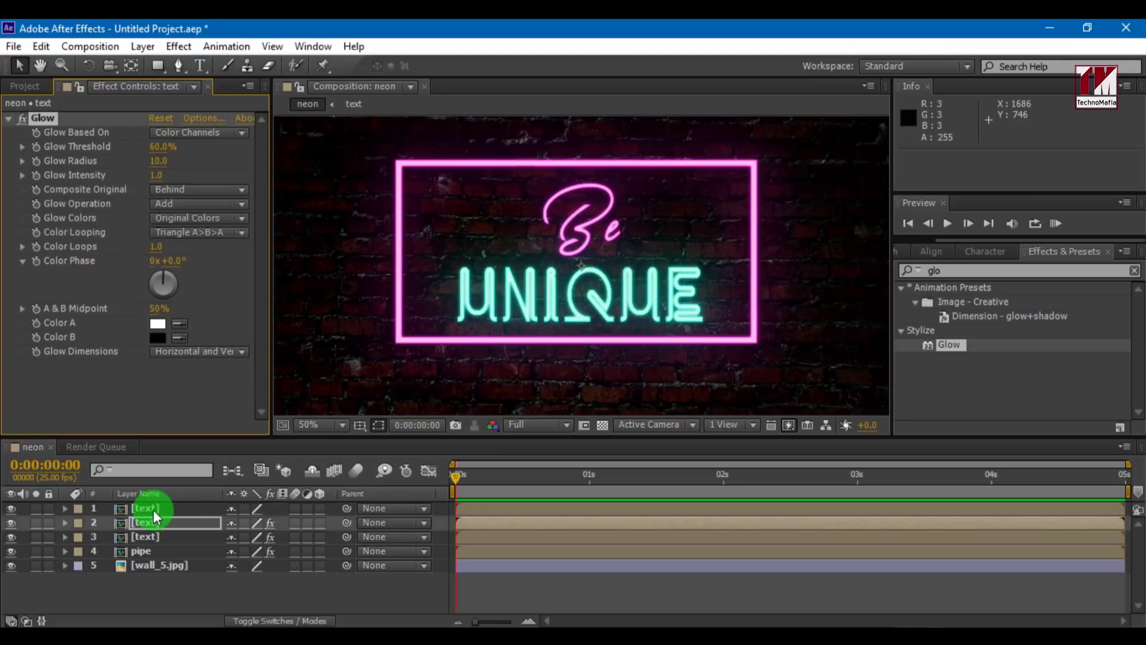
left_click(153, 510)
right_click(153, 510)
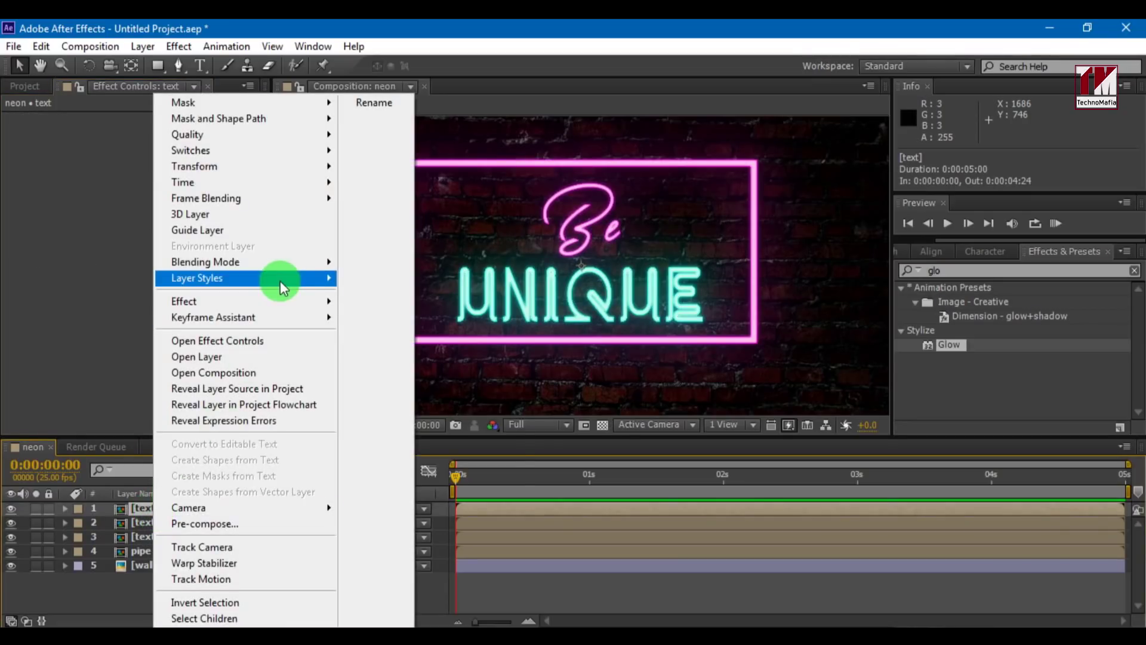
Step: Add Bevel and Emboss to the top text and set its Inner Glow opacity to 40%
mouse_move(278, 279)
left_click(399, 416)
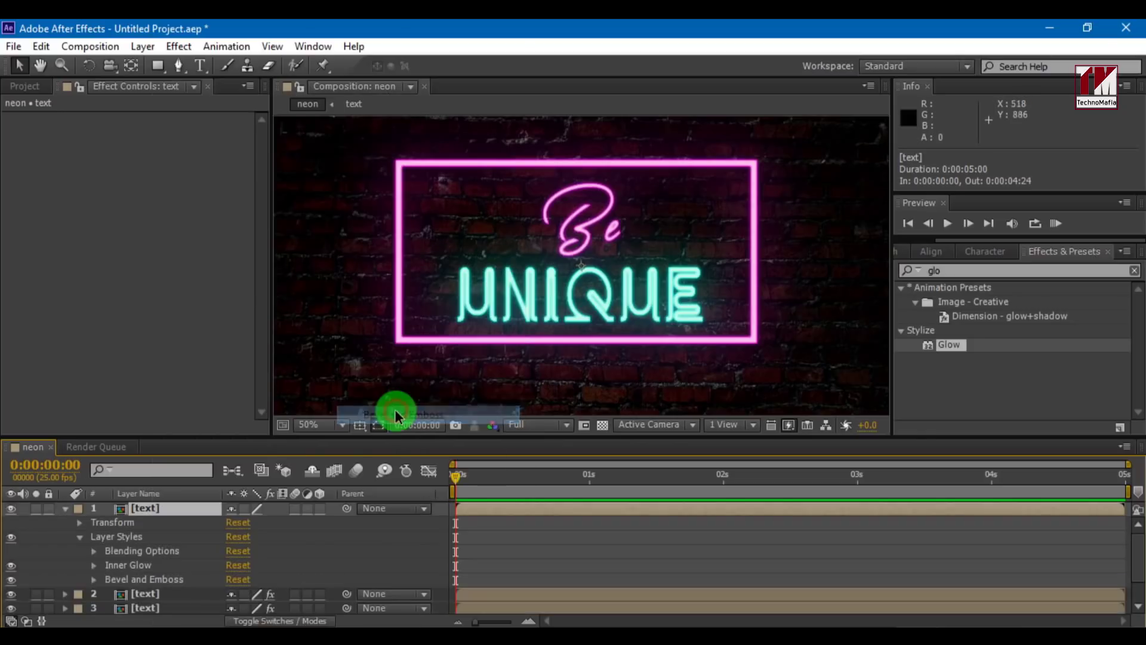
left_click(95, 565)
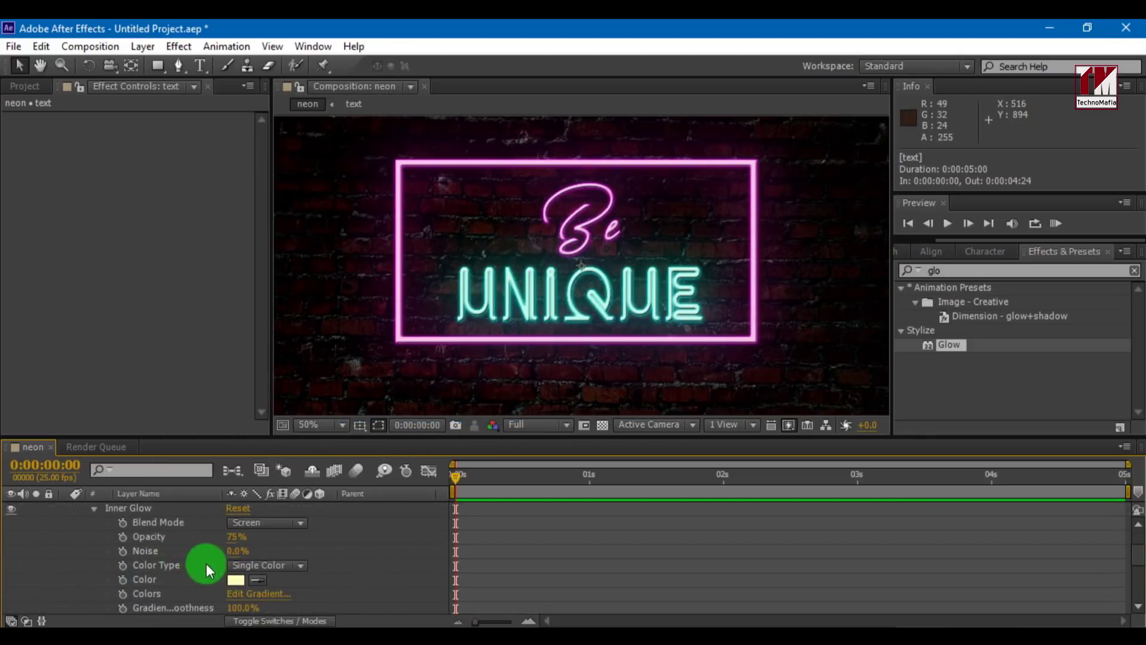
left_click(234, 545)
type("50")
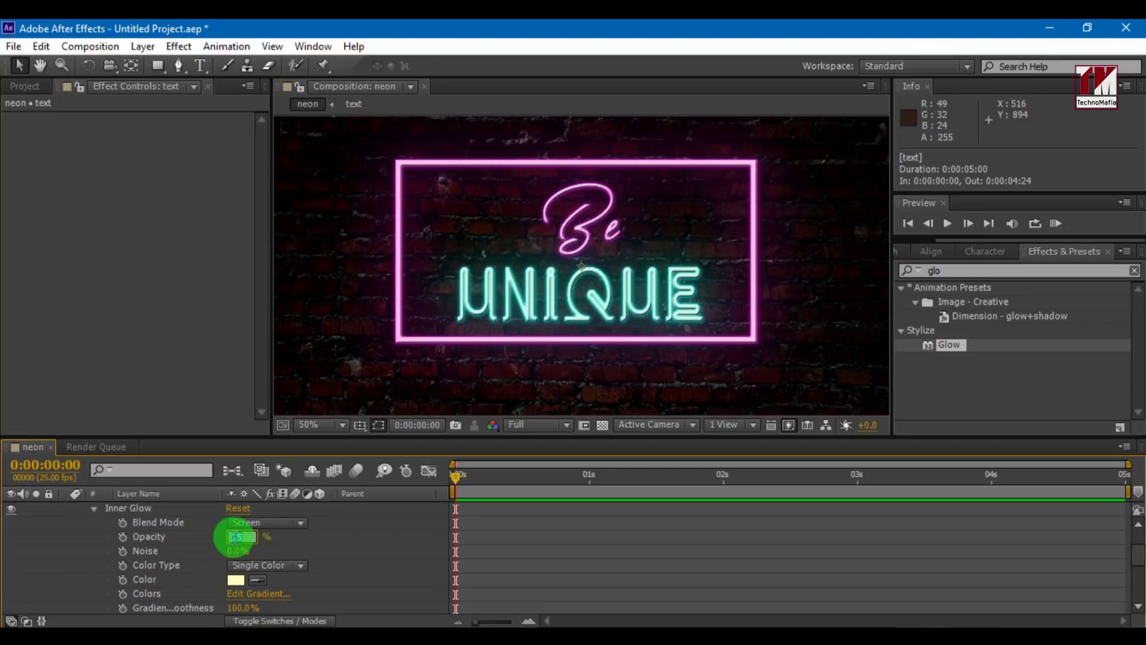
key("Return")
left_click(236, 536)
type("40")
key("Return")
left_click(92, 509)
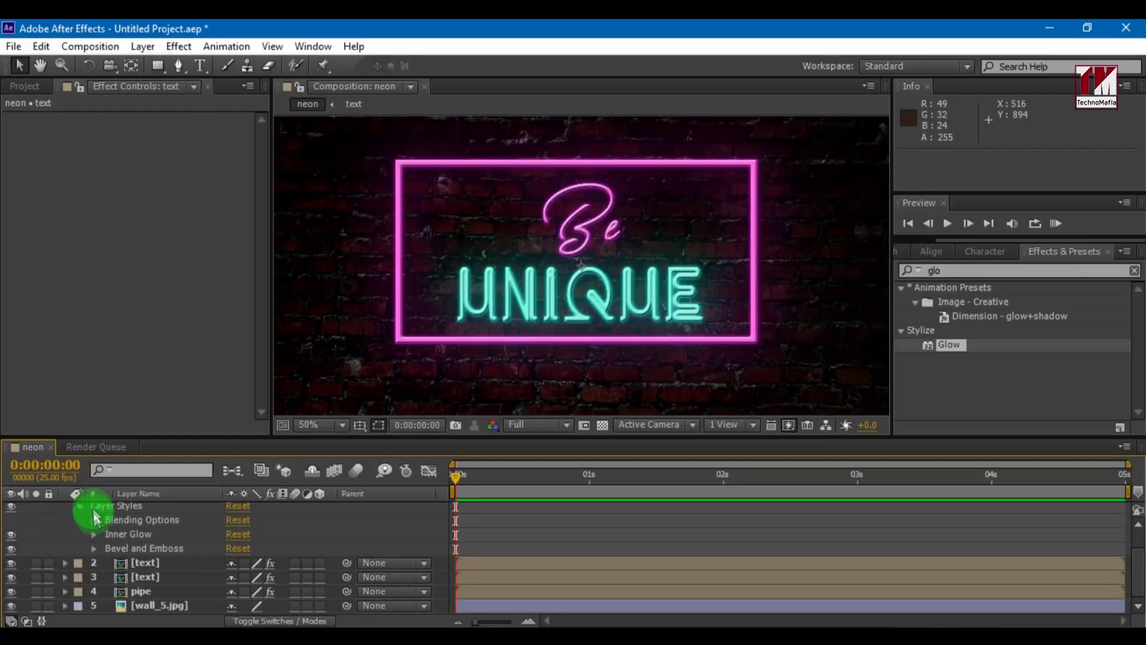
Step: Set the Bevel and Emboss highlight opacity to 10% and shadow opacity to 50%
left_click(94, 548)
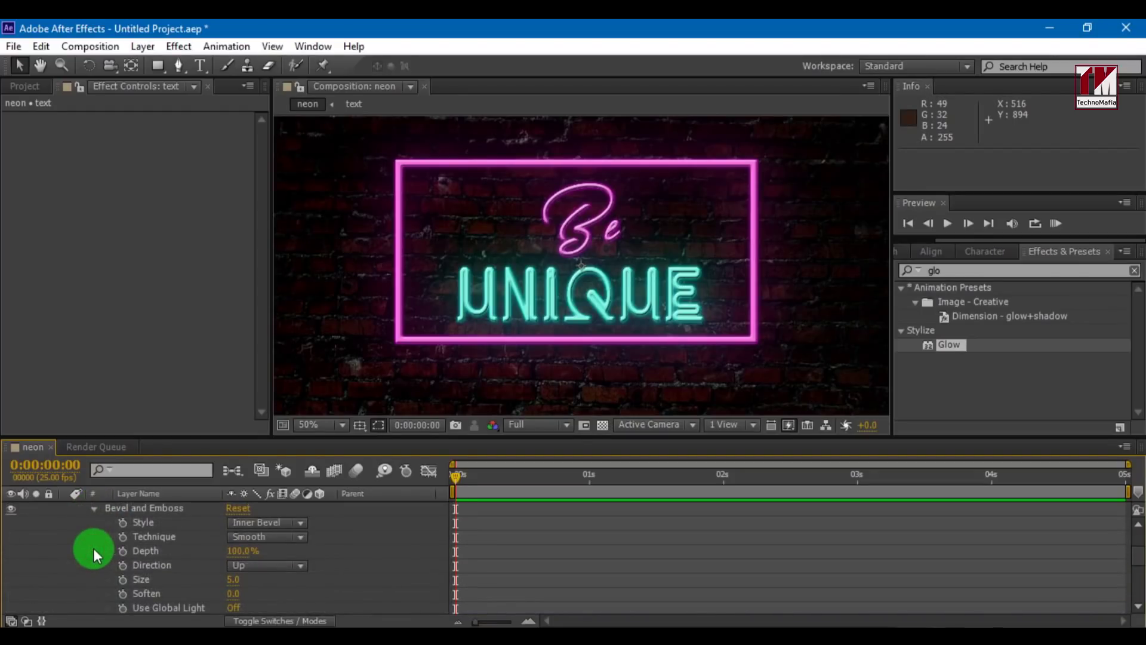
scroll(179, 559, "down", 3)
scroll(179, 559, "down", 2)
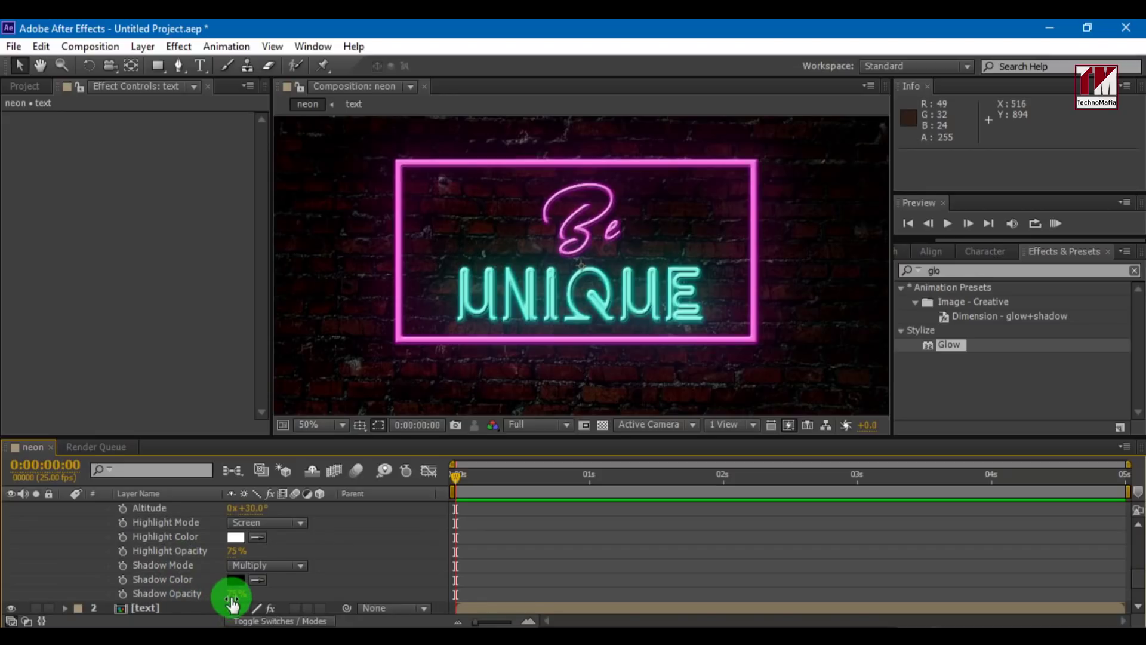
left_click_drag(233, 597, 233, 597)
left_click(235, 551)
type("10")
key("Return")
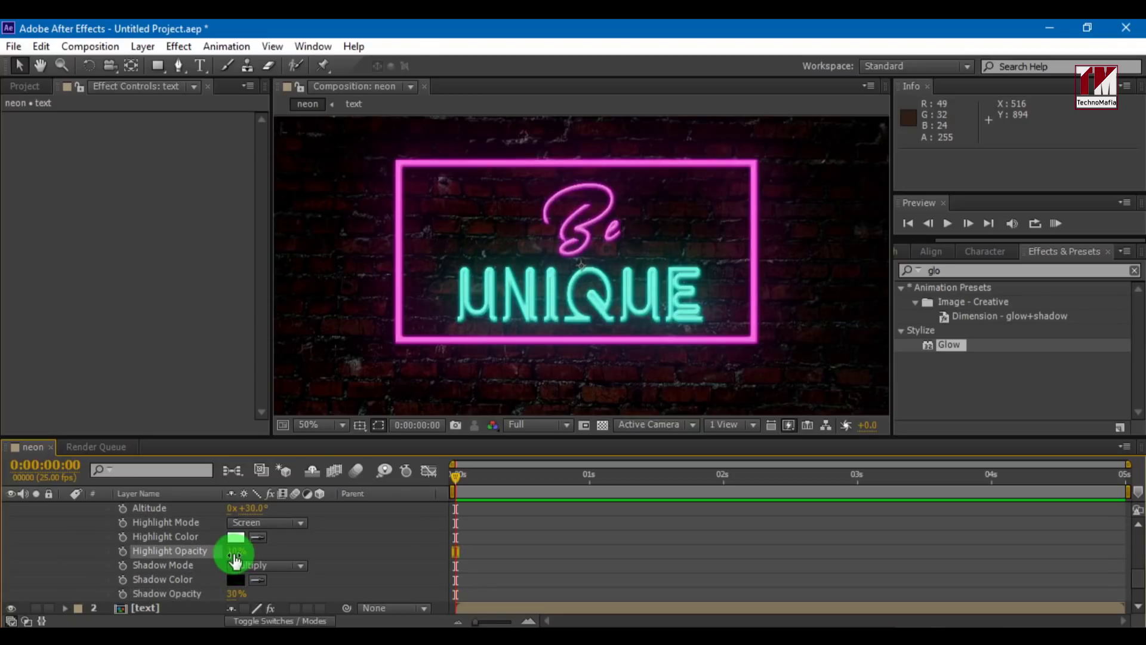
left_click(235, 594)
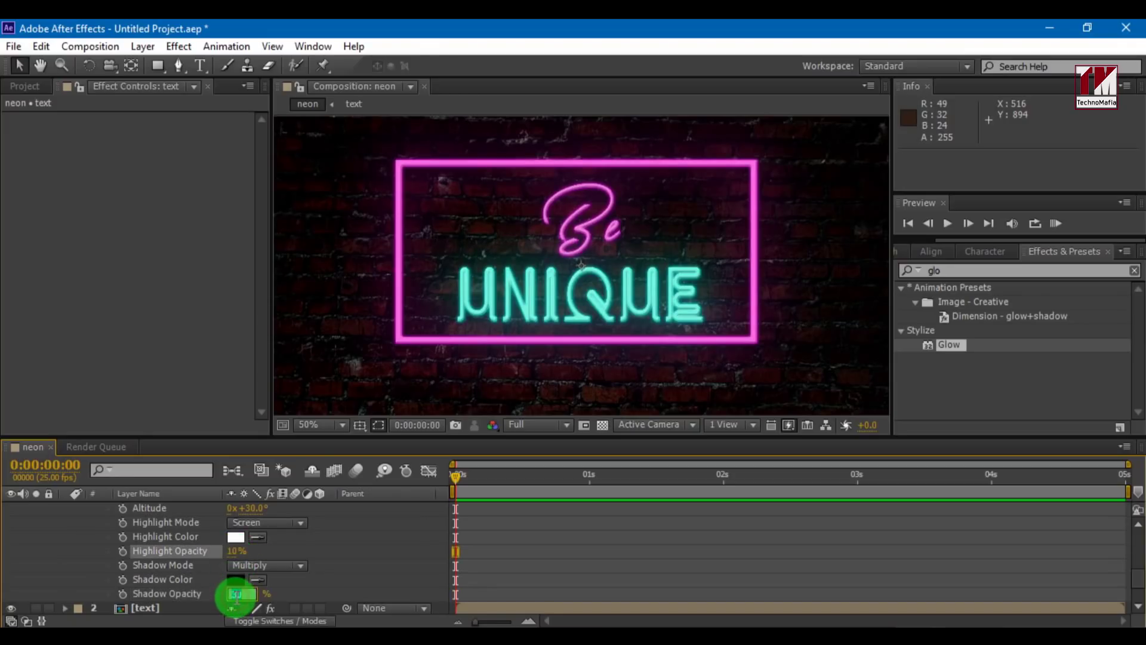
key("Return")
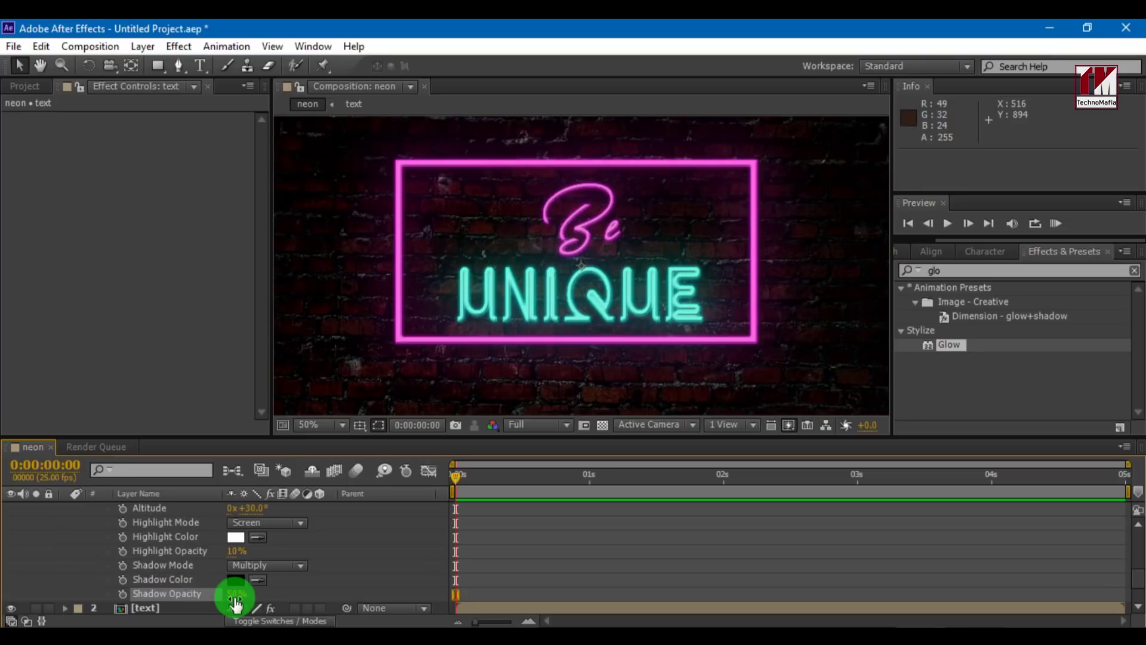
Step: Collapse the Bevel and Emboss settings and the top text layer, then deselect all layers
scroll(89, 546, "up", 5)
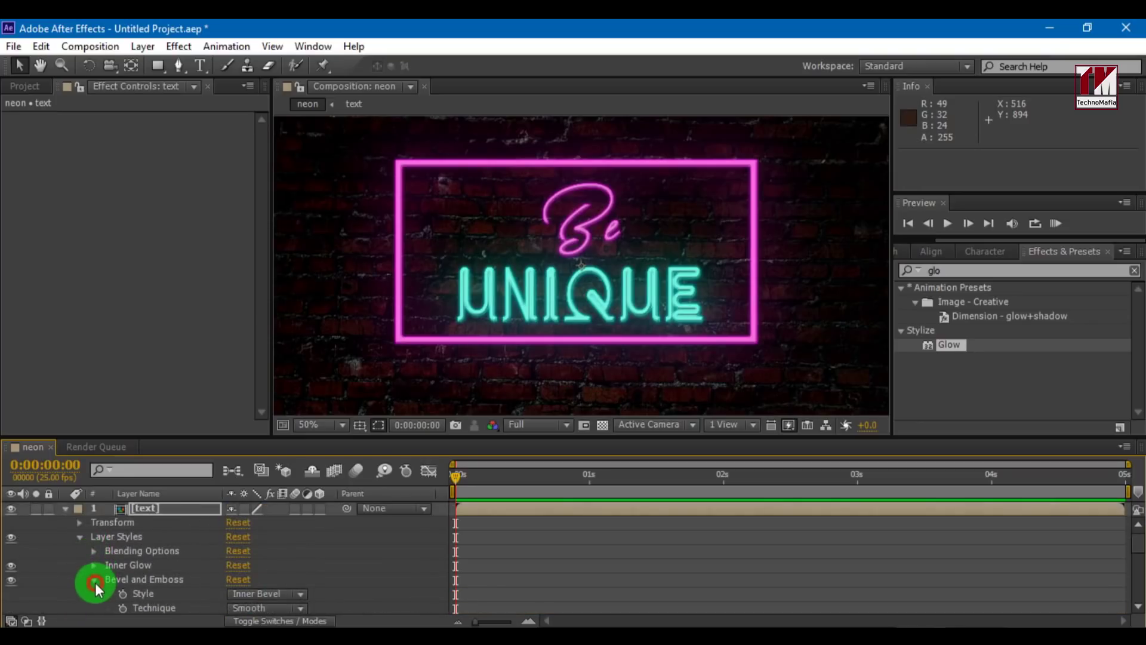
left_click(94, 581)
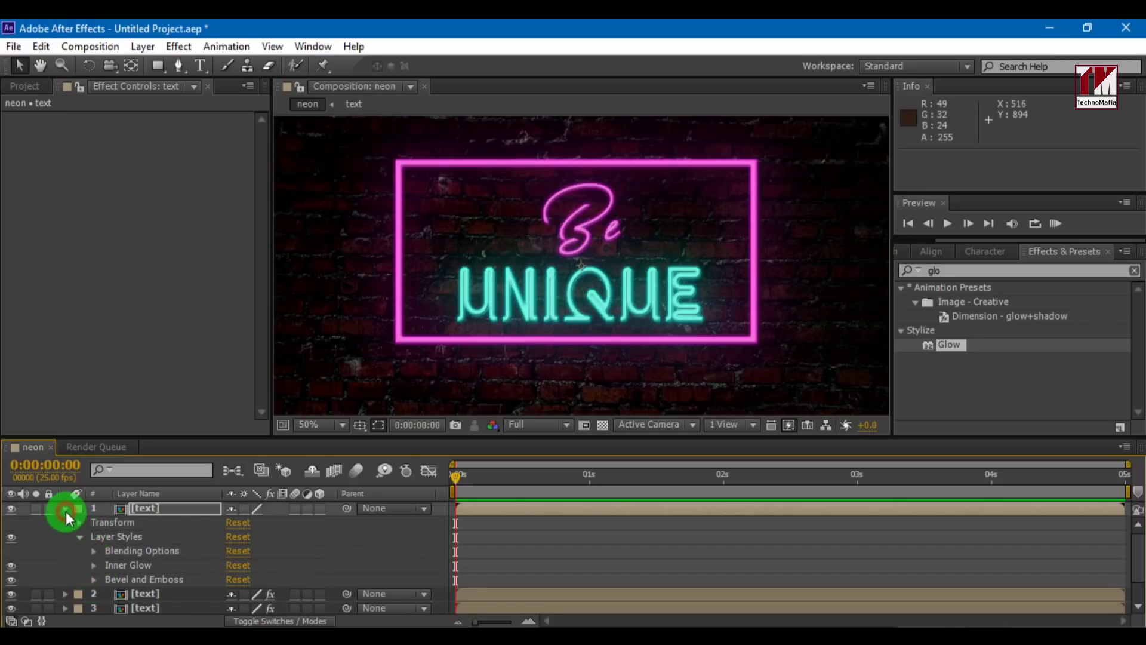
left_click(66, 511)
left_click(111, 593)
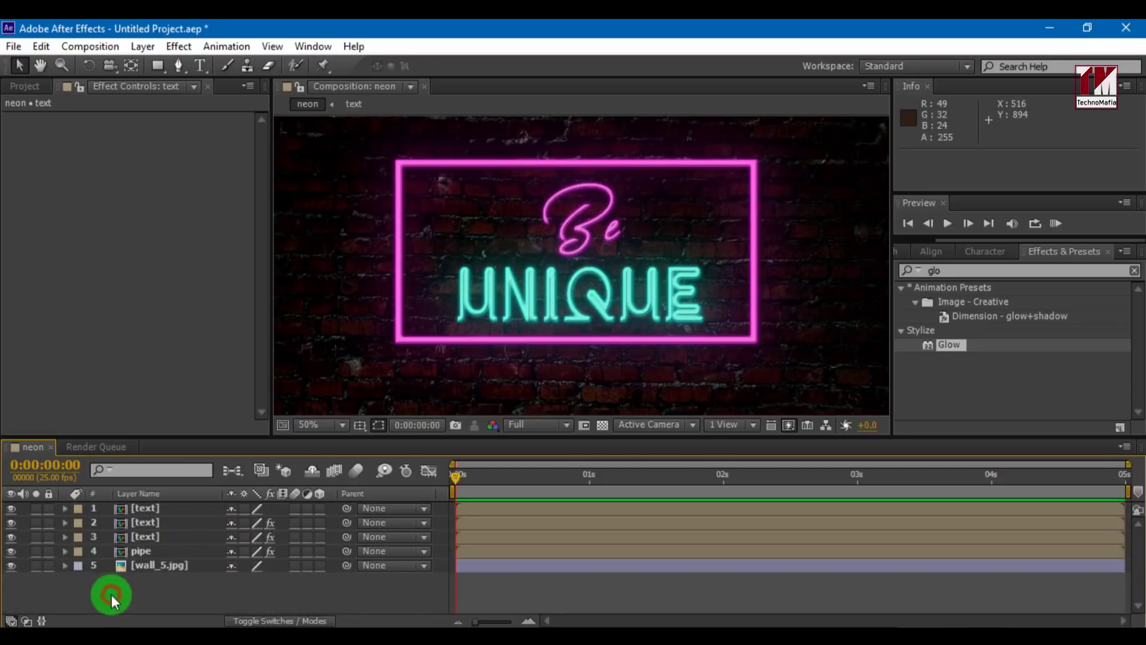
Step: Create a black solid named shadow and move it just above wall_5.jpg
right_click(202, 589)
mouse_move(416, 414)
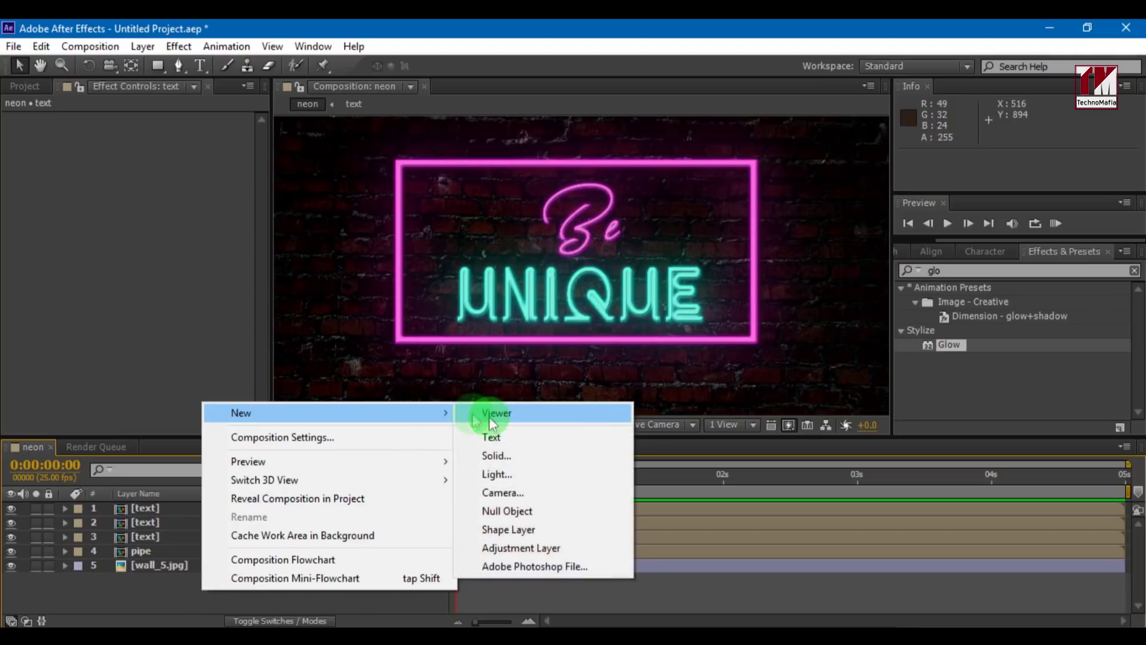
left_click(508, 453)
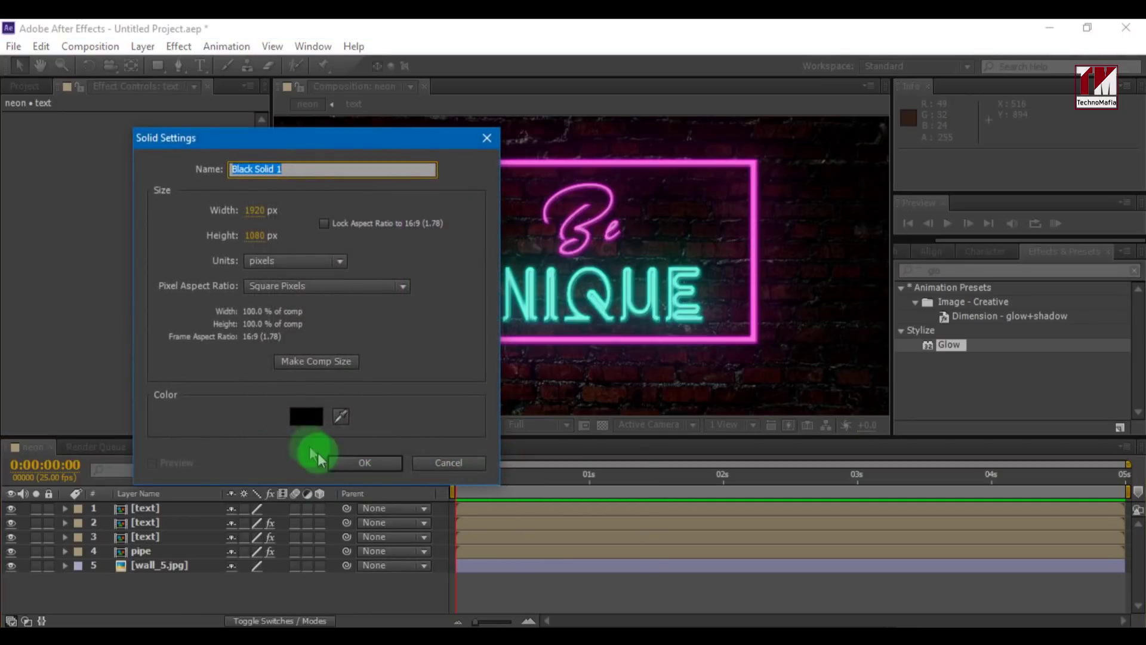
type("b")
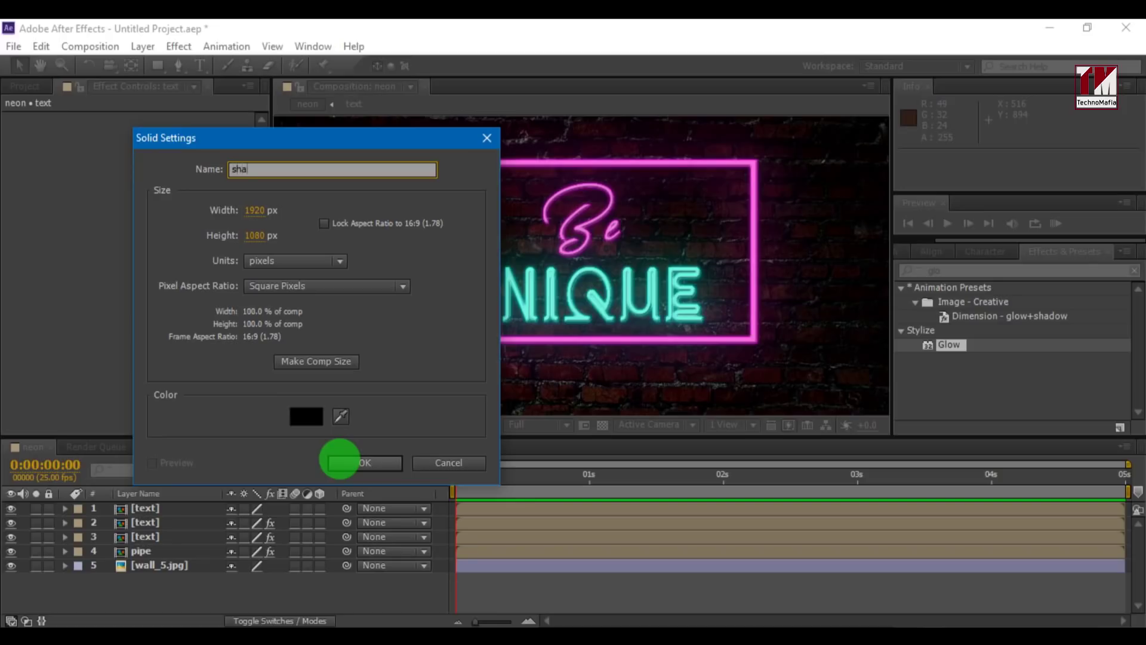
left_click(340, 463)
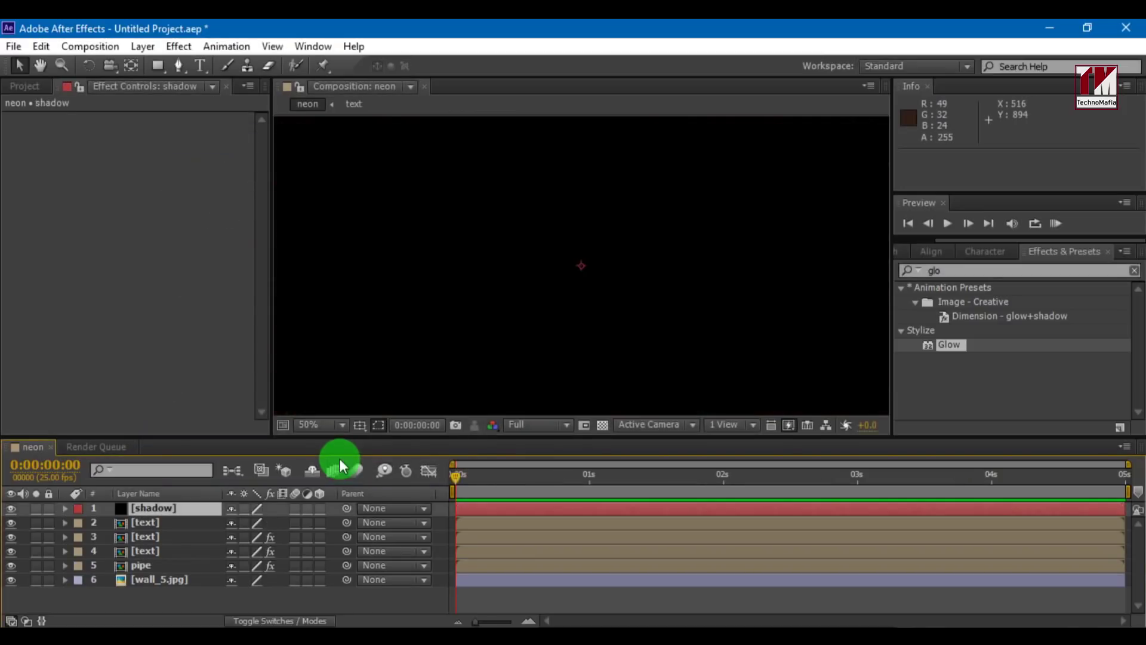
left_click_drag(143, 518, 141, 575)
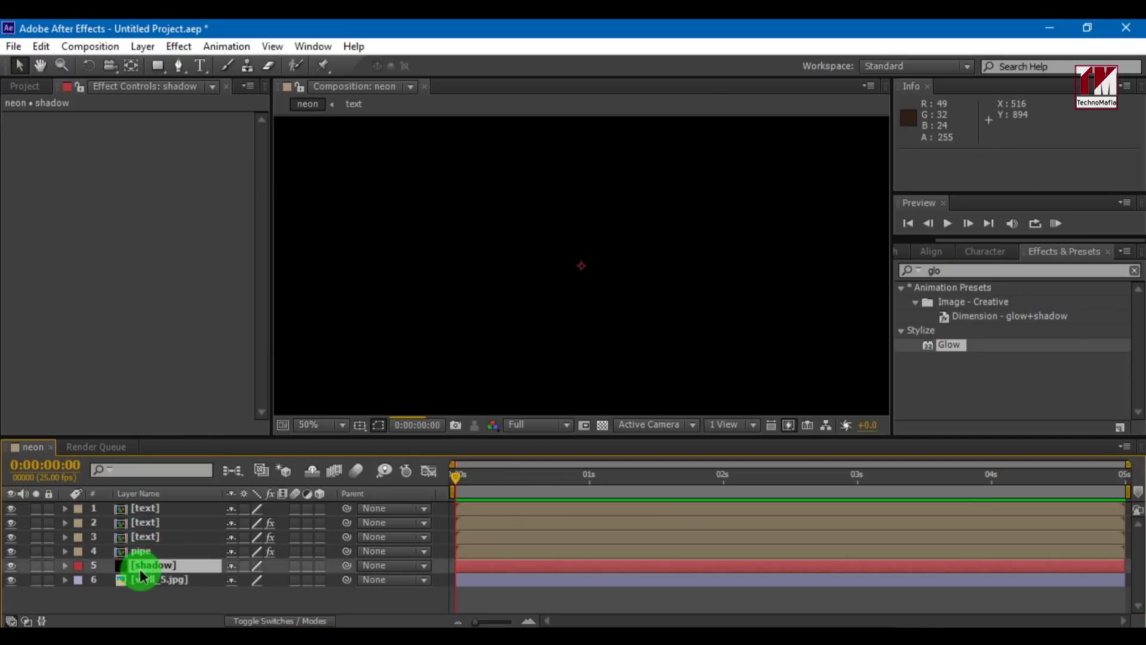
Step: Apply the 4-Color Gradient effect, found by searching 'grad', to the shadow solid
left_click(925, 269)
type("grad")
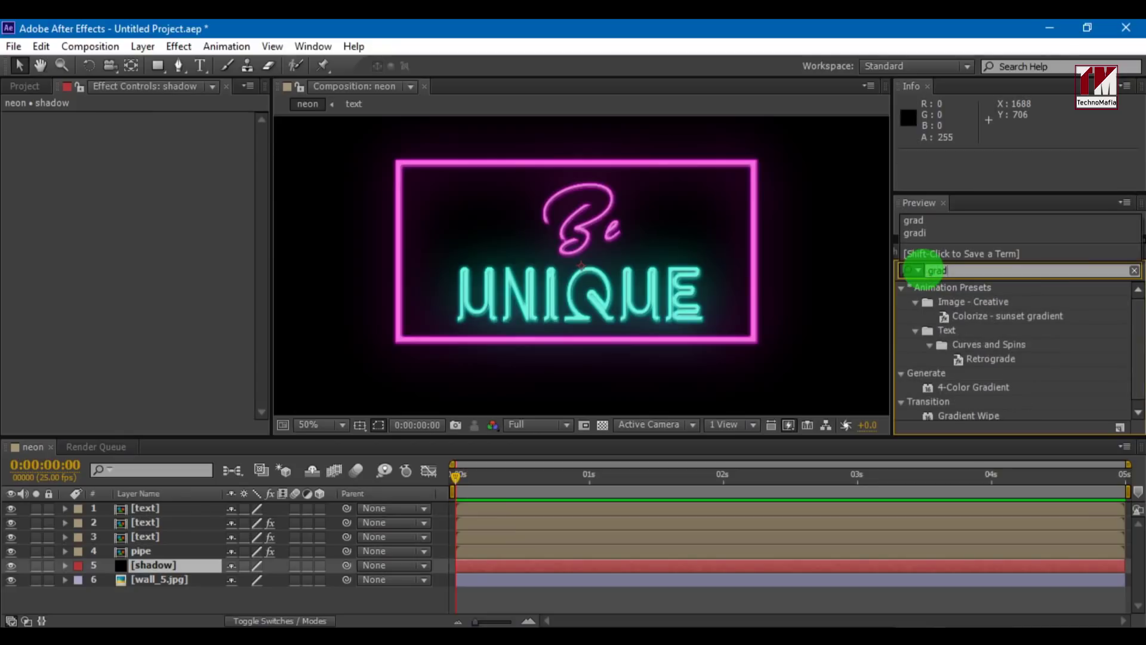
left_click(940, 388)
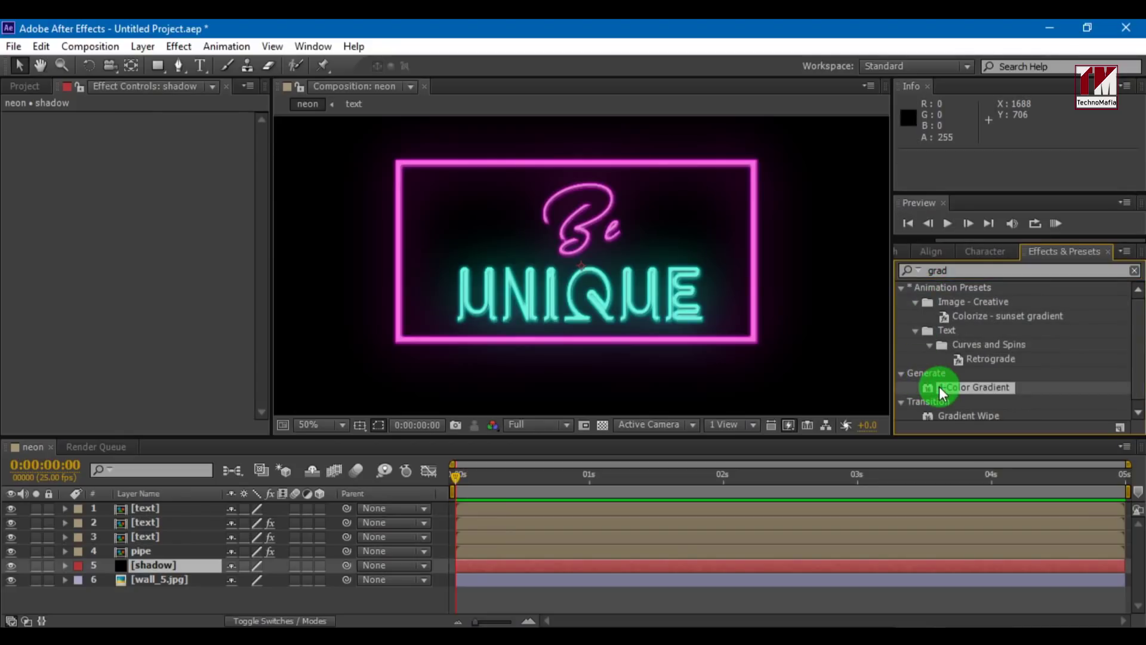
left_click_drag(939, 386, 175, 570)
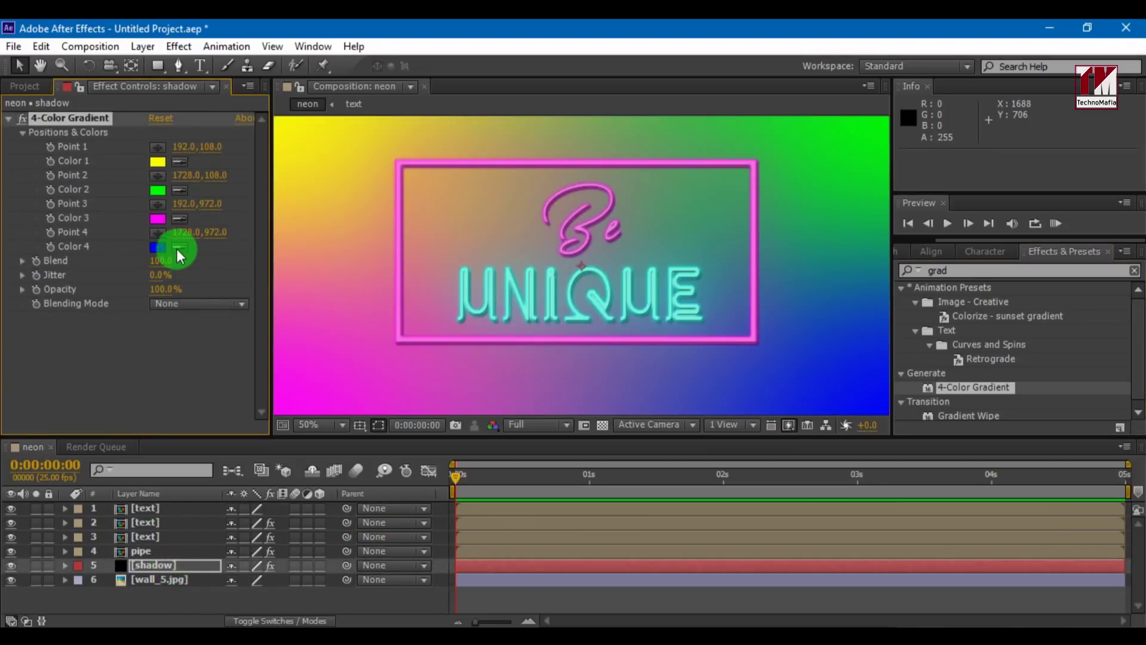
Step: Eyedrop the pink neon tube colour into the gradient's Colors 1, 2 and 3
key("period")
key("period")
key("period")
key("period")
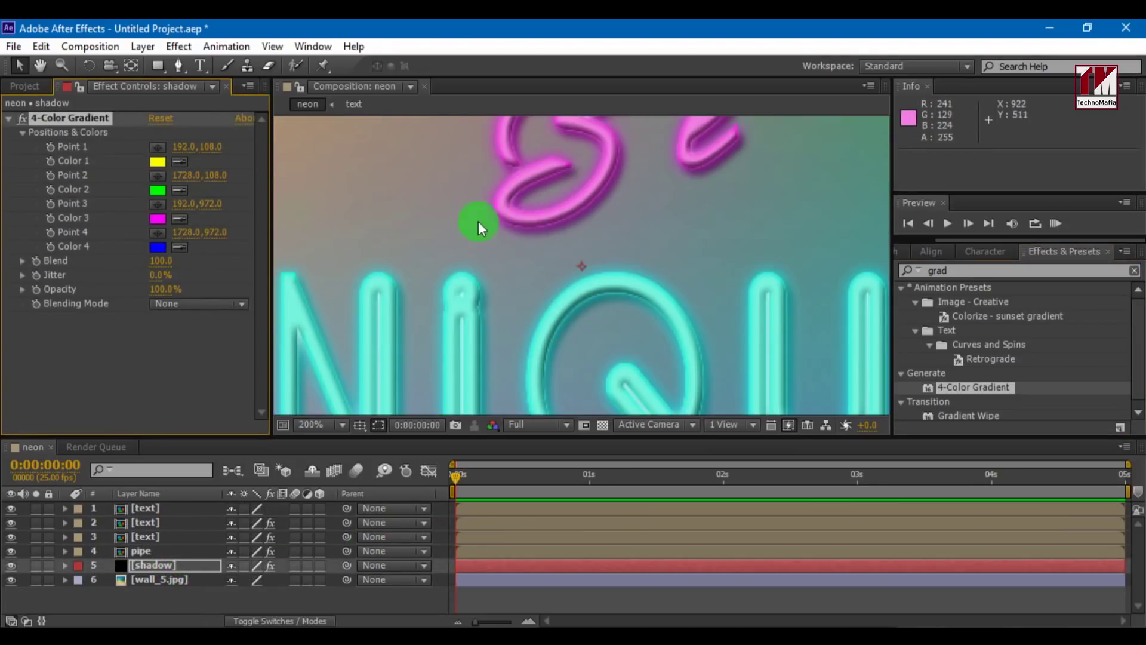
left_click_drag(179, 166, 533, 215)
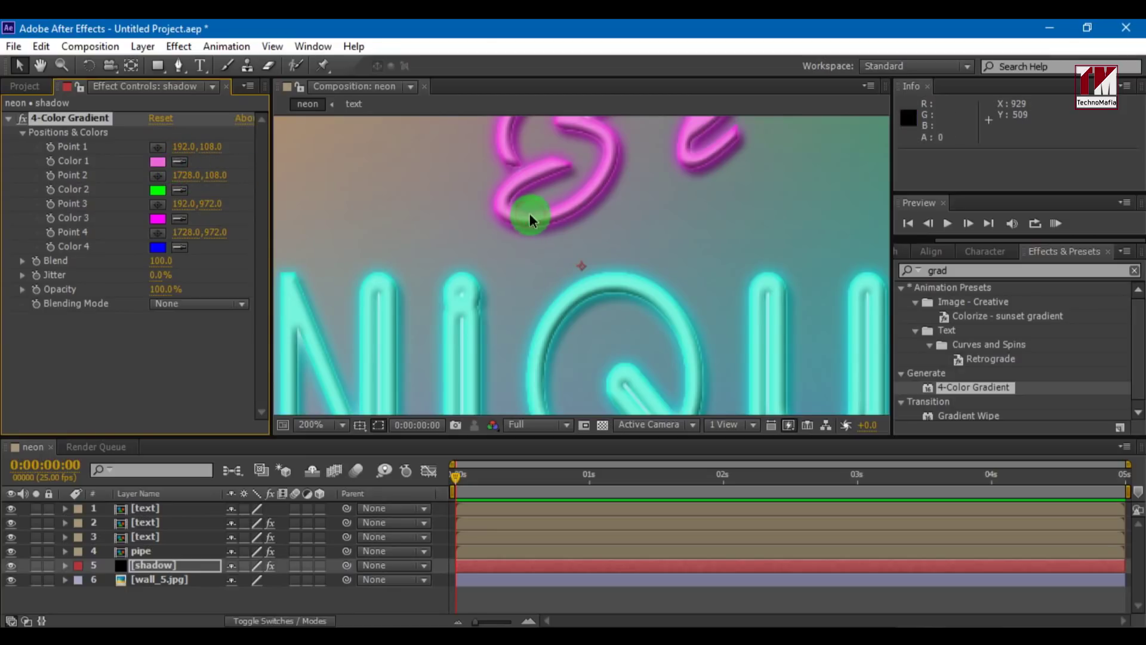
left_click_drag(190, 192, 537, 210)
left_click_drag(187, 218, 537, 210)
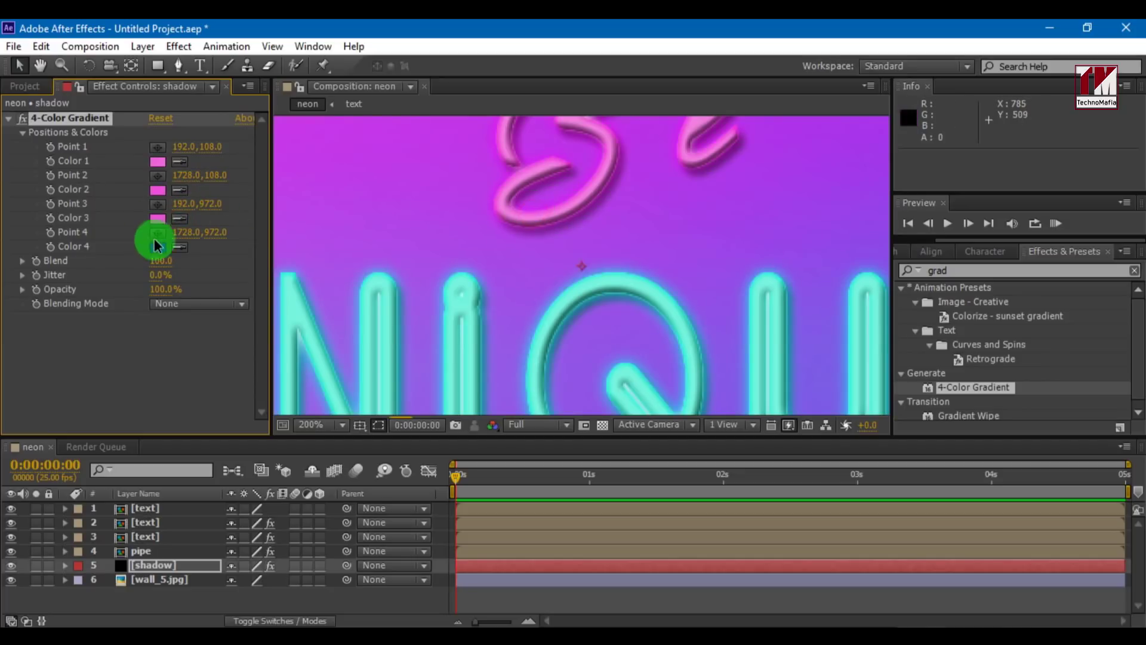
left_click_drag(184, 247, 303, 298)
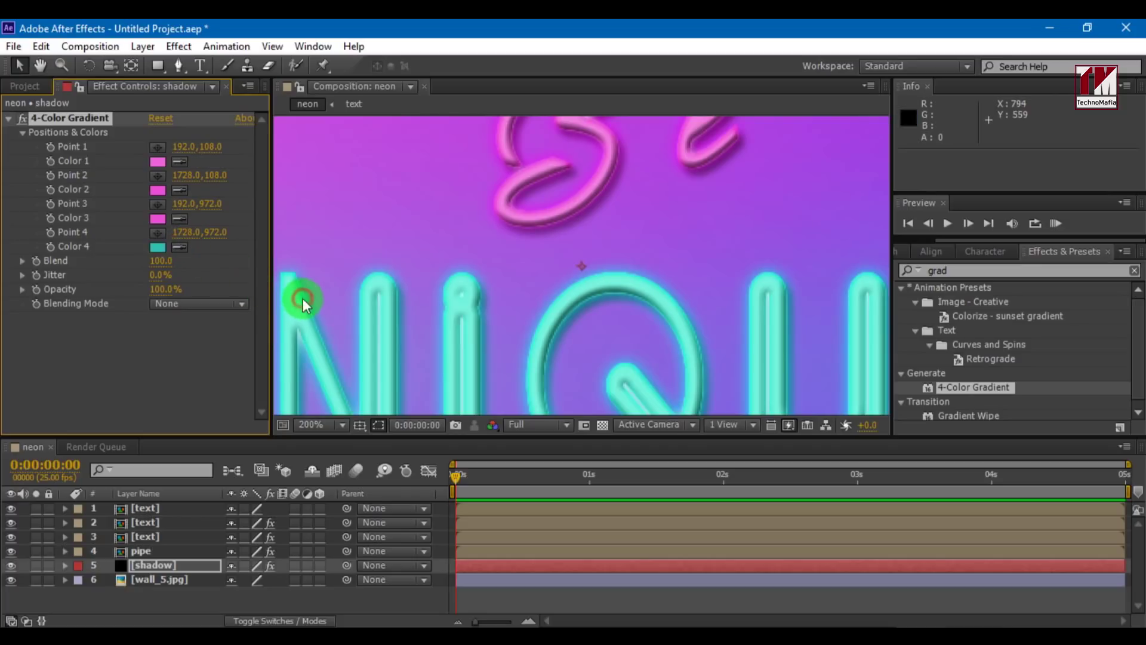
Step: Move gradient Point 4 to the text centre and Points 1–3 to the frame corners
scroll(400, 277, "down", 4)
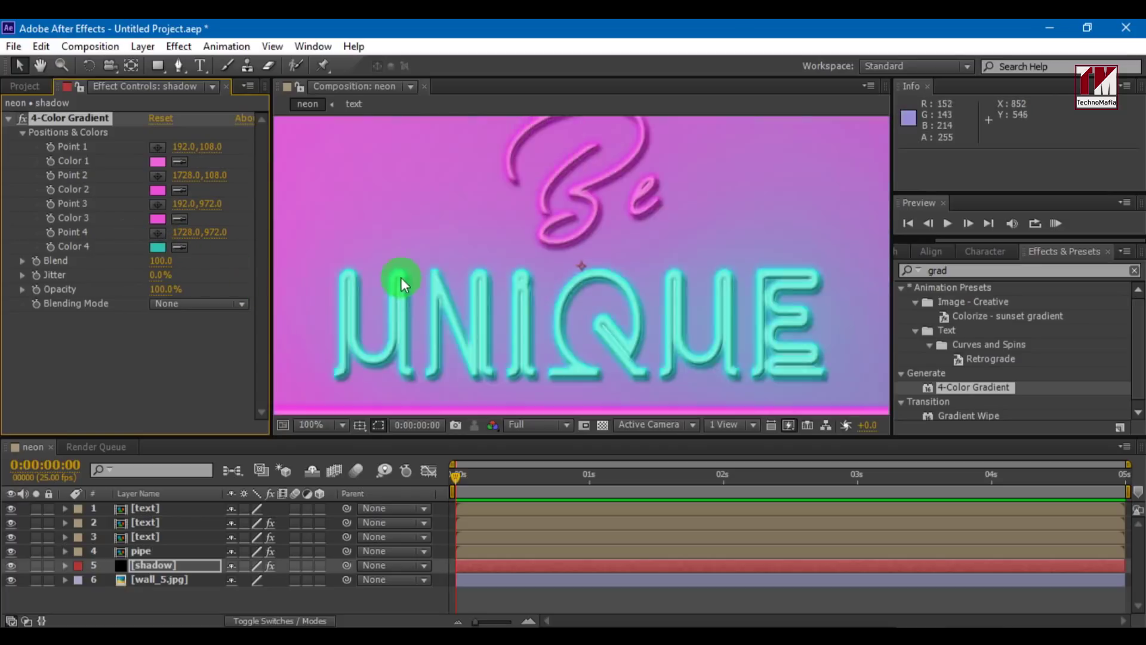
scroll(675, 356, "down", 2)
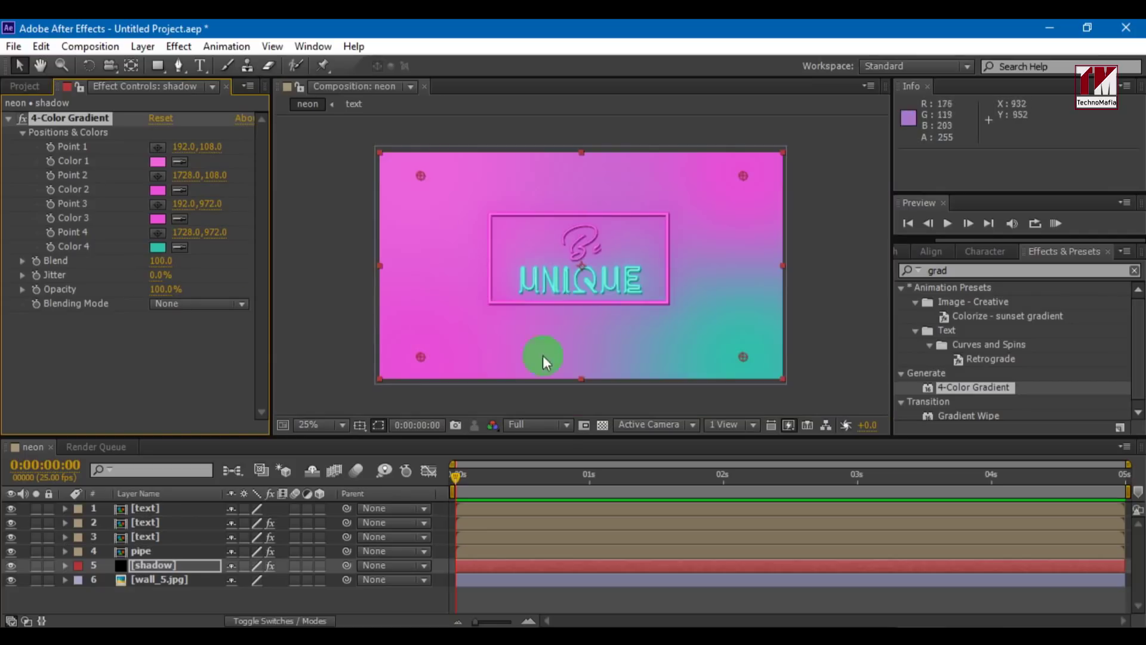
mouse_move(742, 357)
left_mouse_down()
mouse_move(643, 332)
mouse_move(581, 281)
left_mouse_up()
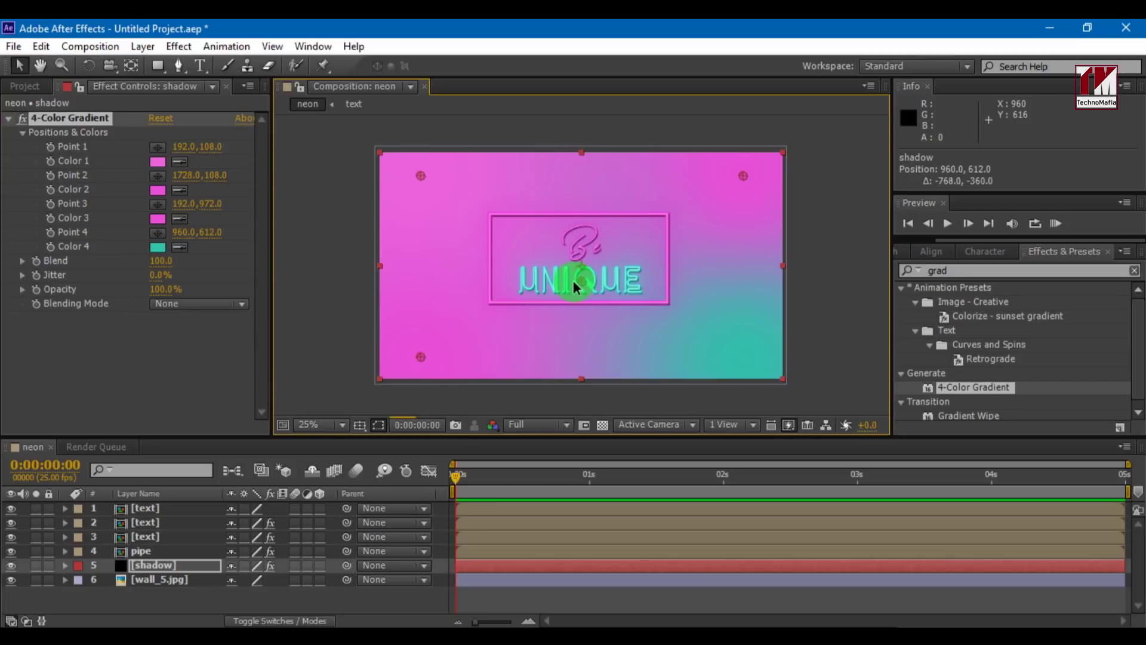
left_click_drag(419, 183, 494, 224)
left_click_drag(740, 177, 669, 219)
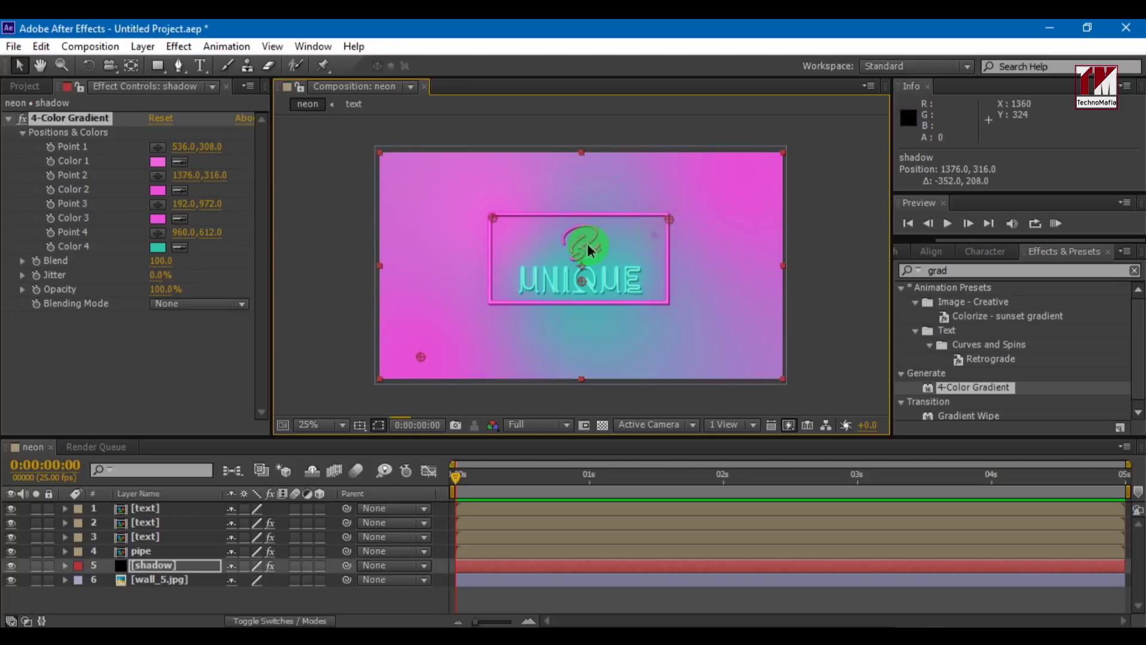
mouse_move(421, 358)
left_mouse_down()
mouse_move(473, 304)
mouse_move(493, 303)
left_mouse_up()
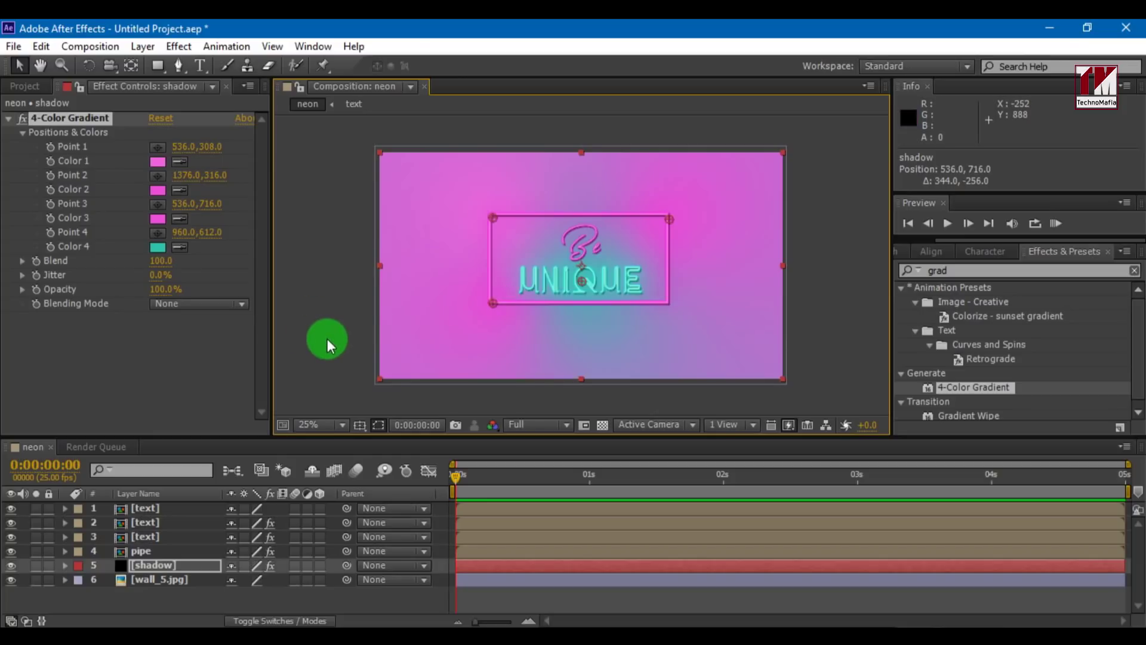
Step: Draw a closed four-corner Pen mask around the sign on the shadow solid
left_click(178, 66)
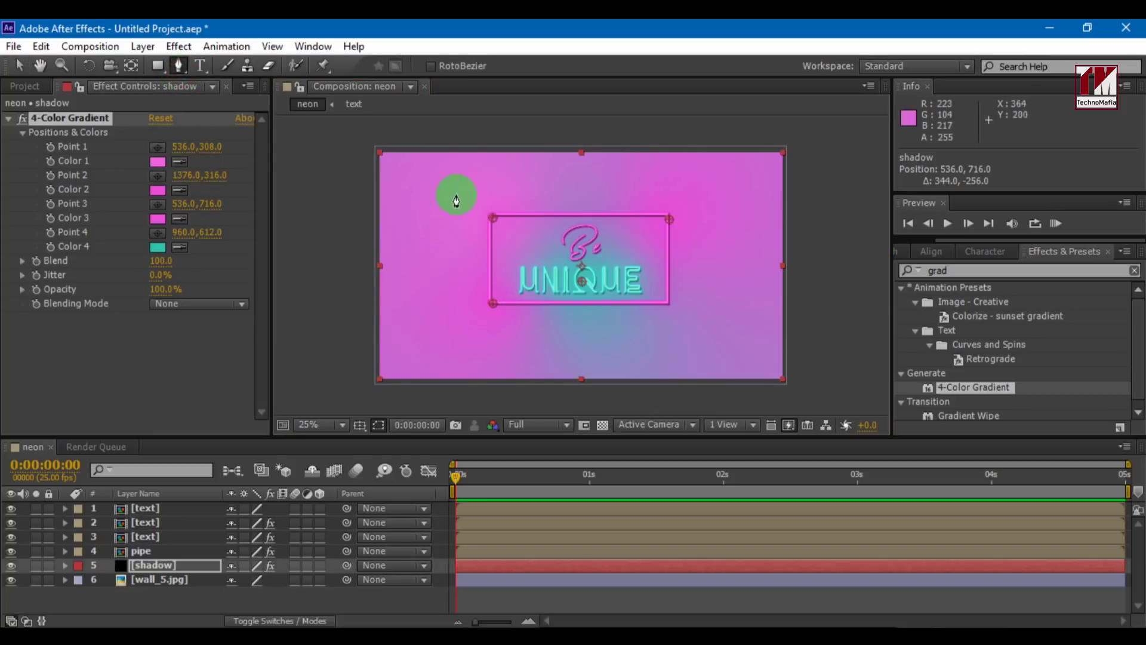
left_click(453, 186)
left_click(700, 189)
left_click(701, 339)
left_click(447, 340)
left_click(452, 186)
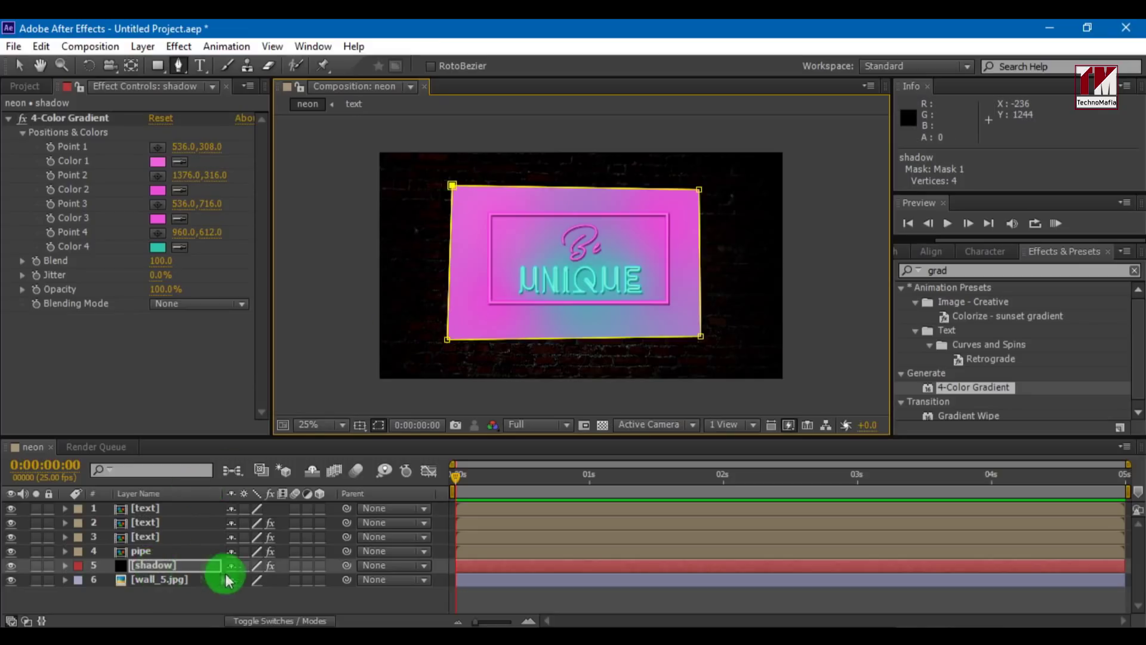
Step: Reselect the shadow layer and show the timeline's blend mode columns
left_click(194, 600)
left_click(174, 565)
left_click(250, 619)
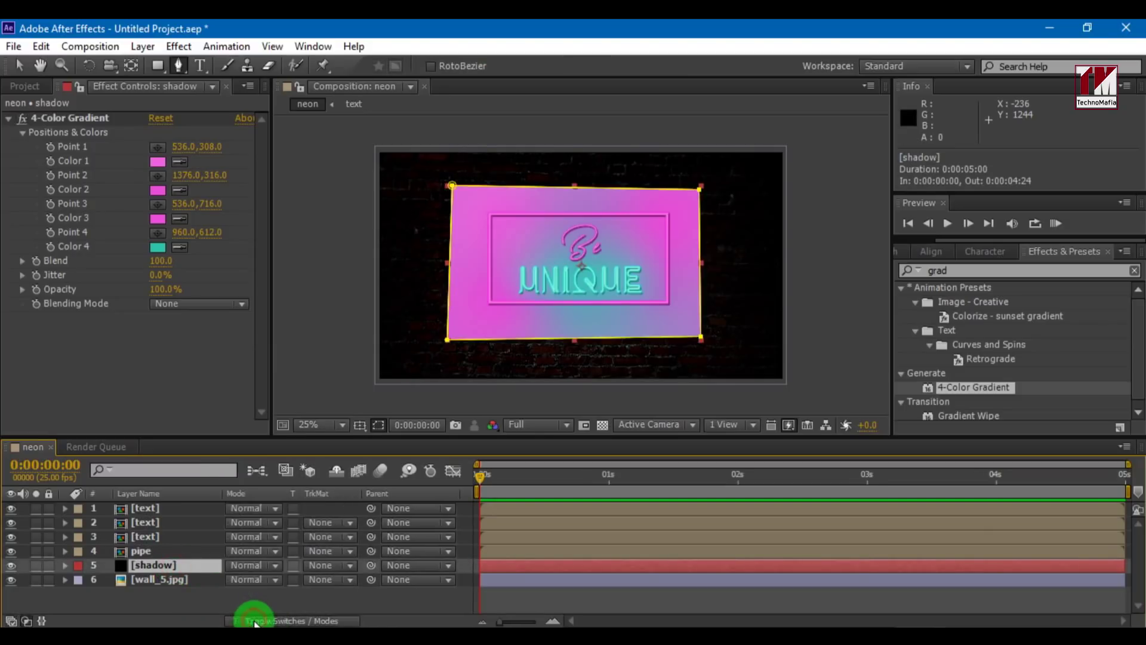
Step: Set the shadow layer's mode to Vivid Light and its Mask Feather to 212 pixels
left_click(249, 567)
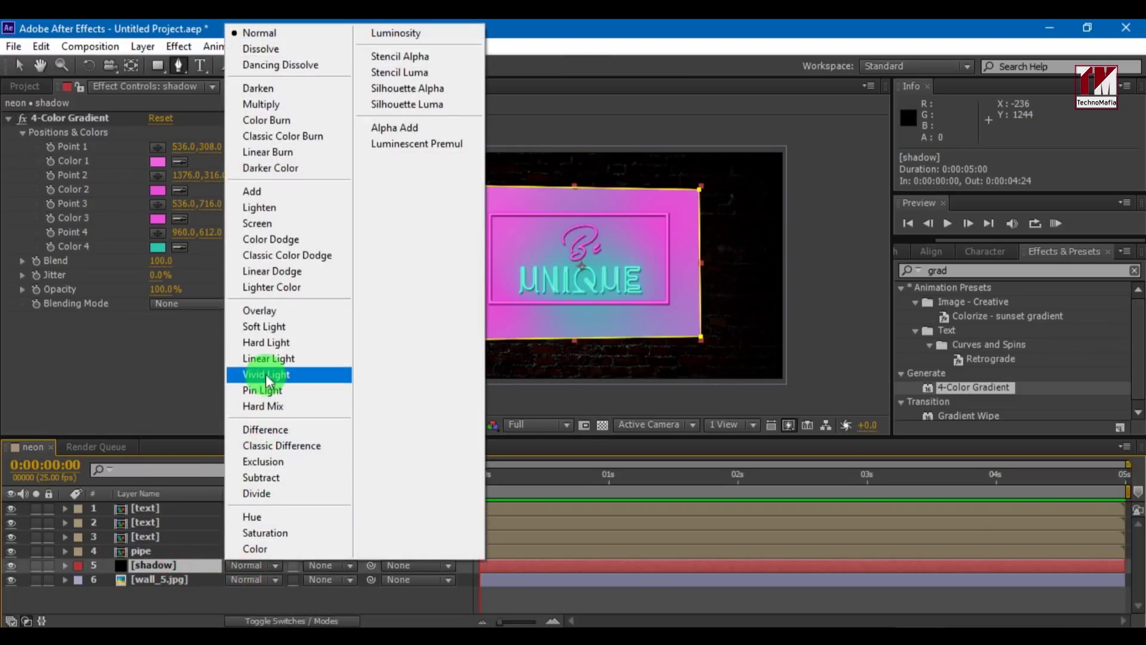
left_click(266, 373)
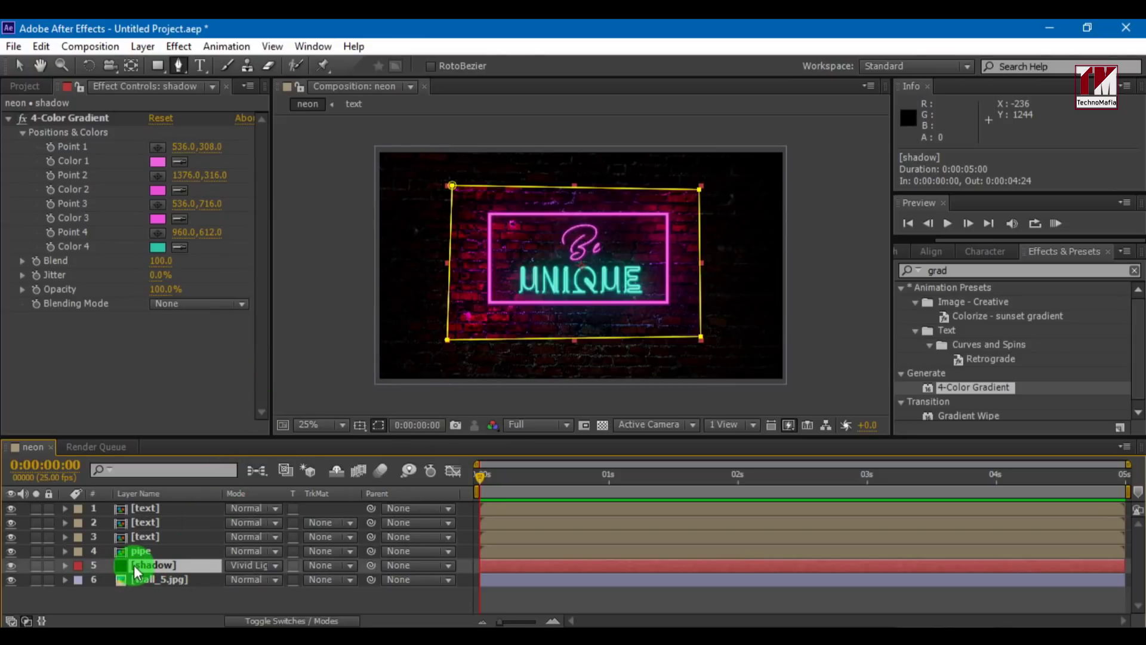
key("f")
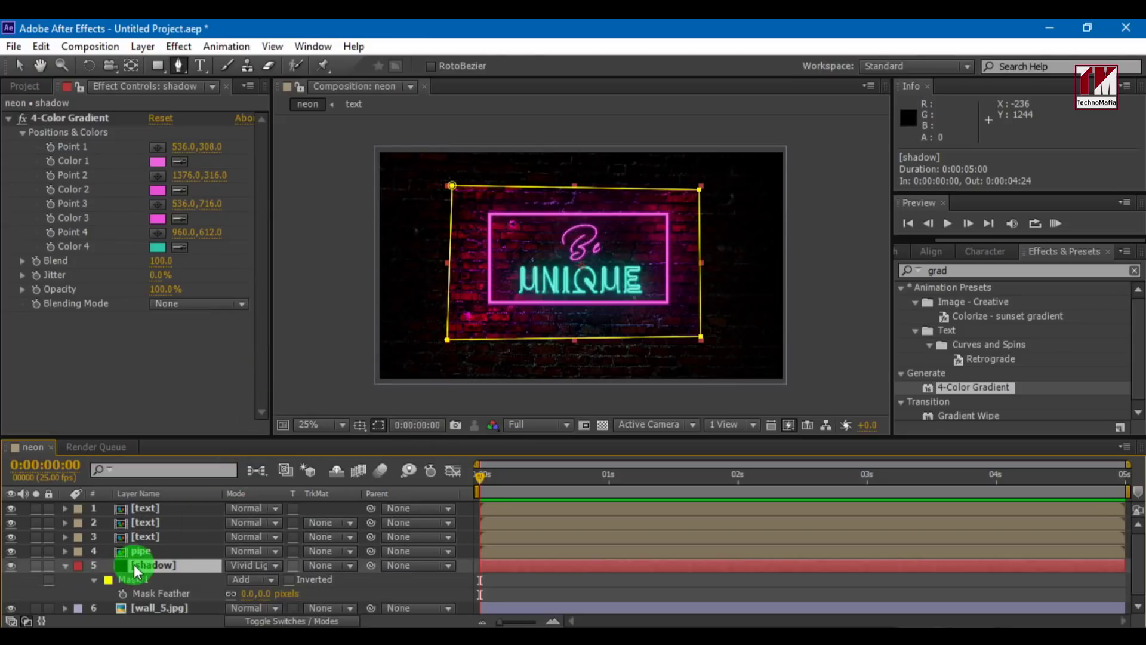
left_click(250, 594)
left_click_drag(252, 597, 384, 597)
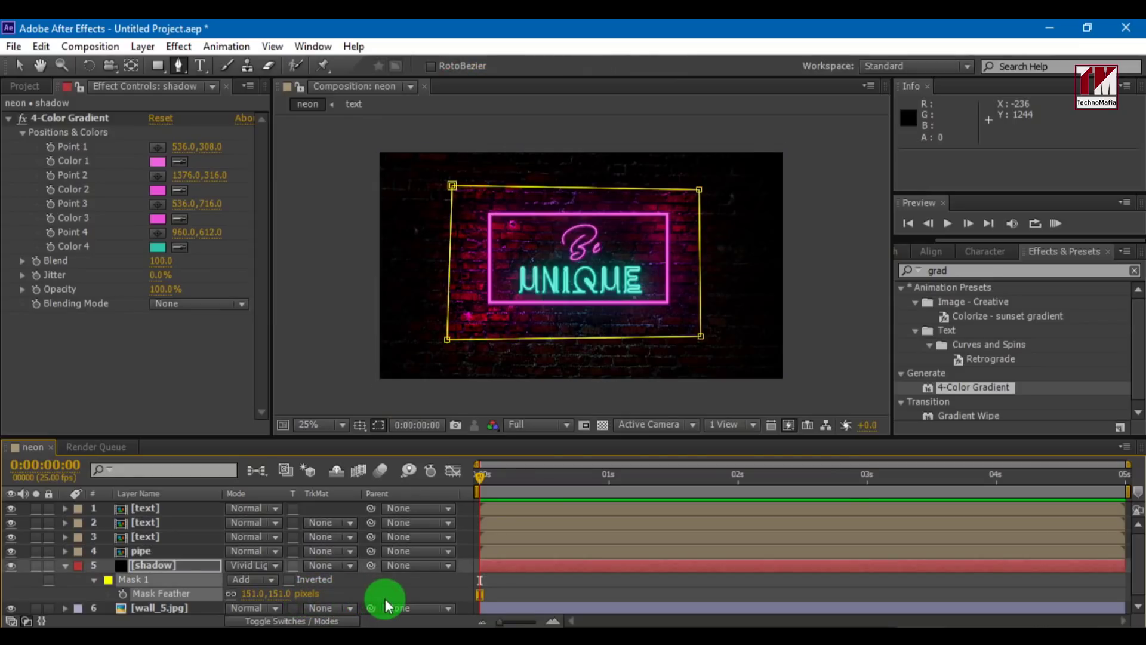
left_click_drag(269, 597, 328, 596)
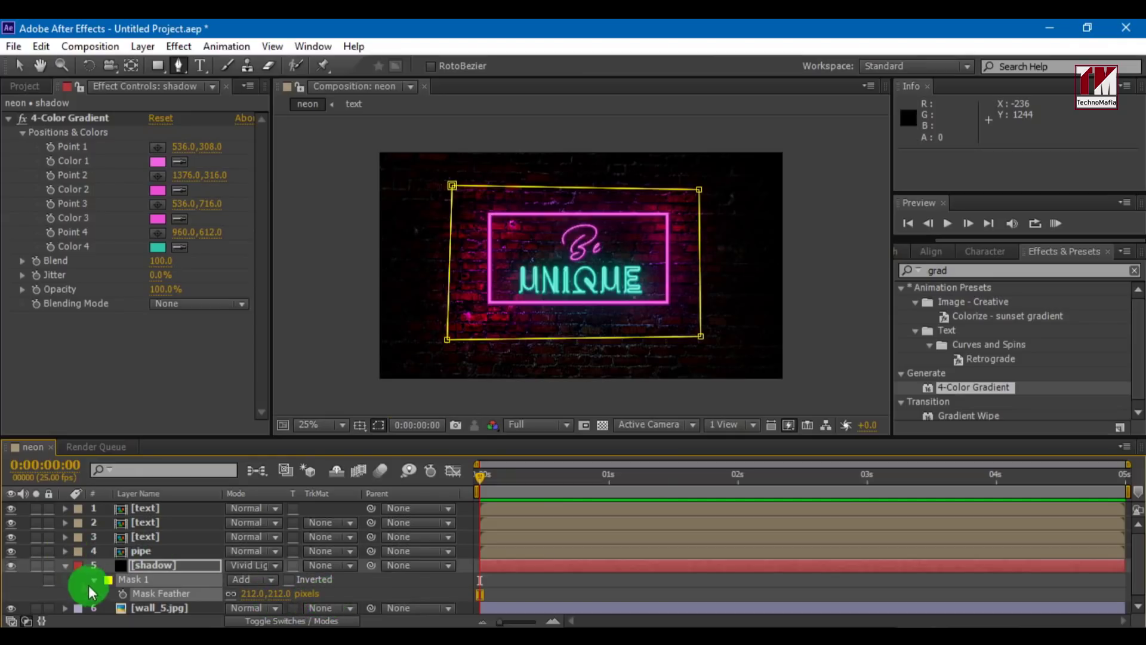
left_click(66, 566)
left_click(131, 603)
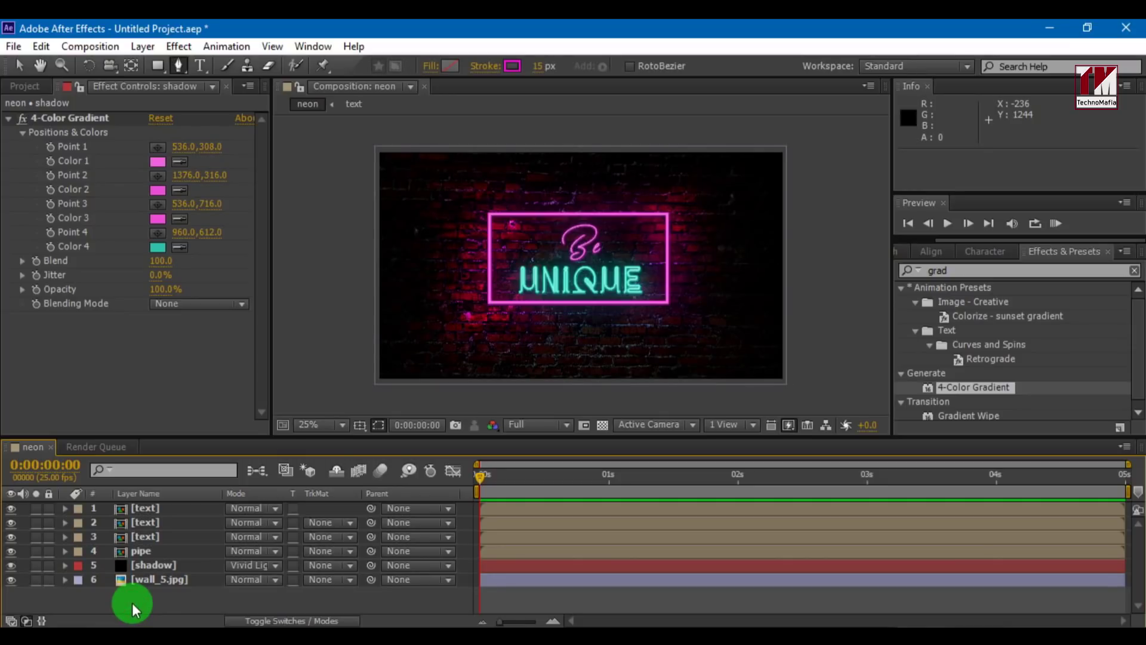
Step: Shift the three [text] layers and the shadow layer two frames later
left_click(142, 540)
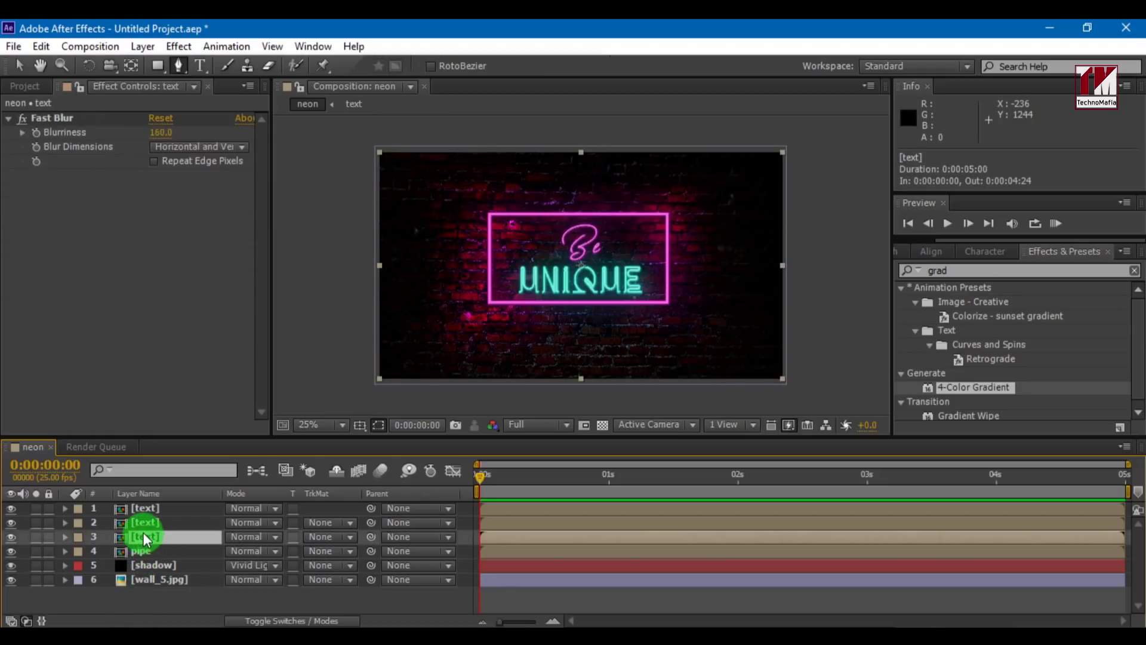
left_click(143, 523, "ctrl")
left_click(143, 509, "ctrl")
left_click(142, 565, "ctrl")
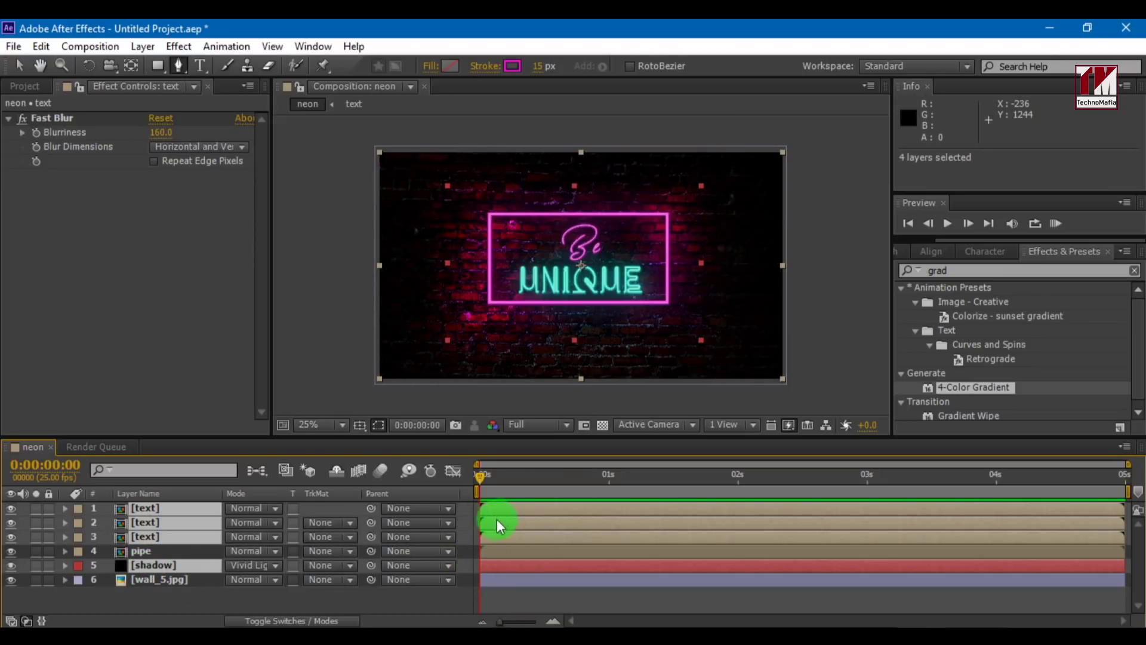
left_click_drag(494, 509, 502, 511)
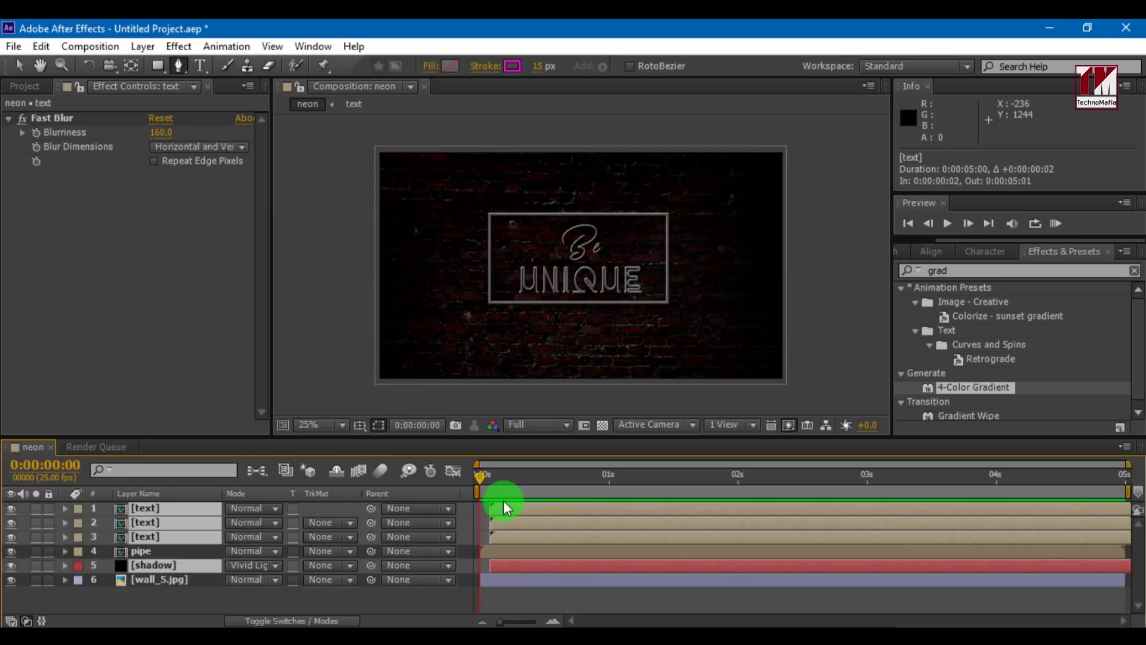
Step: Preview the sign lighting up and scrub the first frames to check the glow start
key("space")
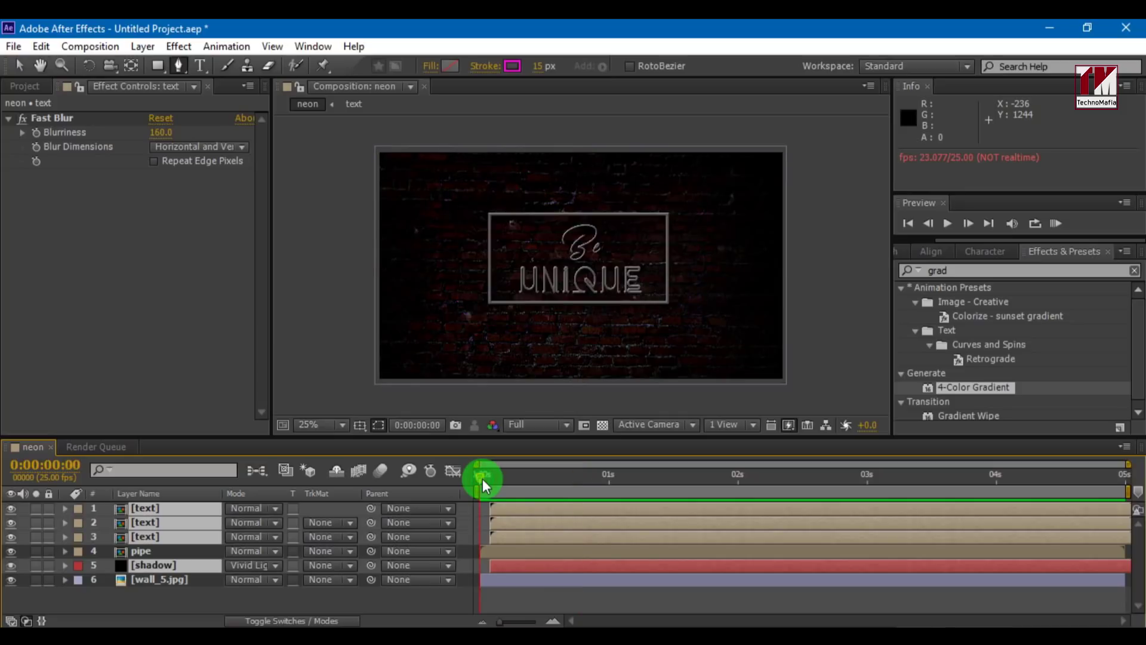
key("space")
left_click(482, 478)
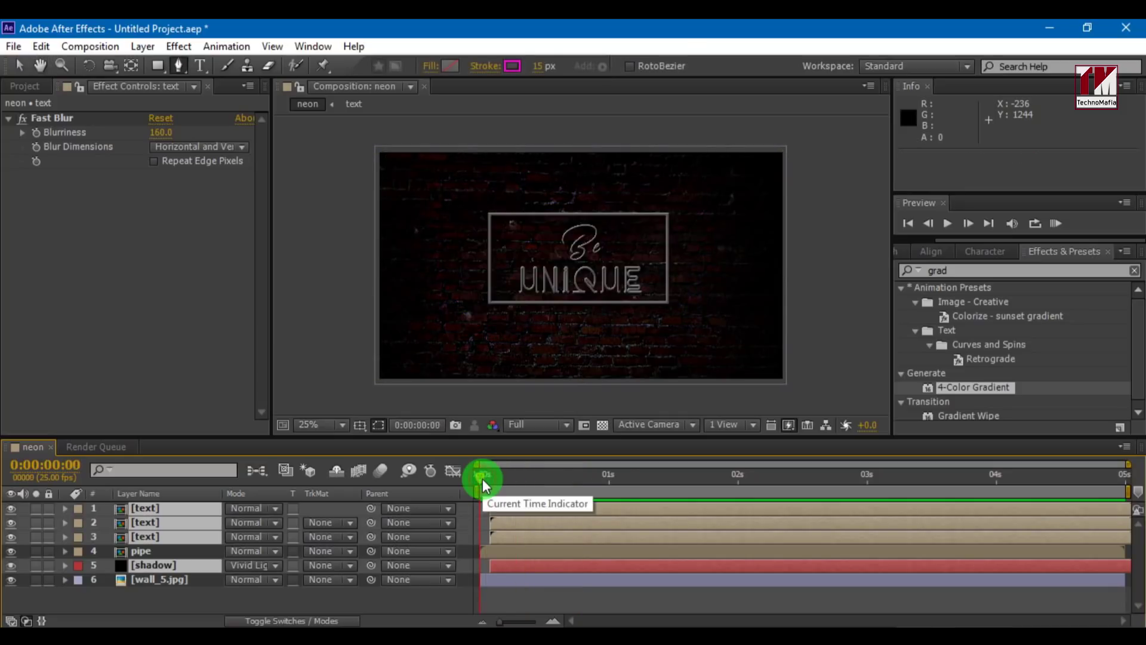
left_click_drag(480, 477, 491, 477)
left_click(110, 474)
left_click(146, 507)
left_click(141, 603)
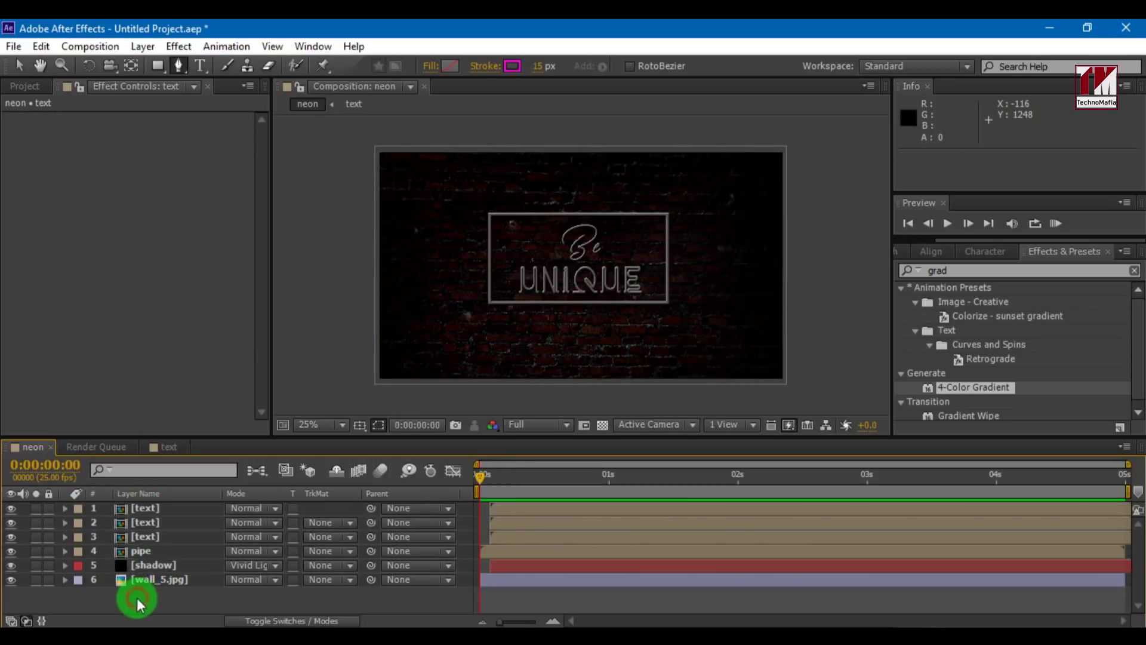
Step: In the text precomp, keyframe Opacity of all three layers at 0% on frame 0
double_click(146, 508)
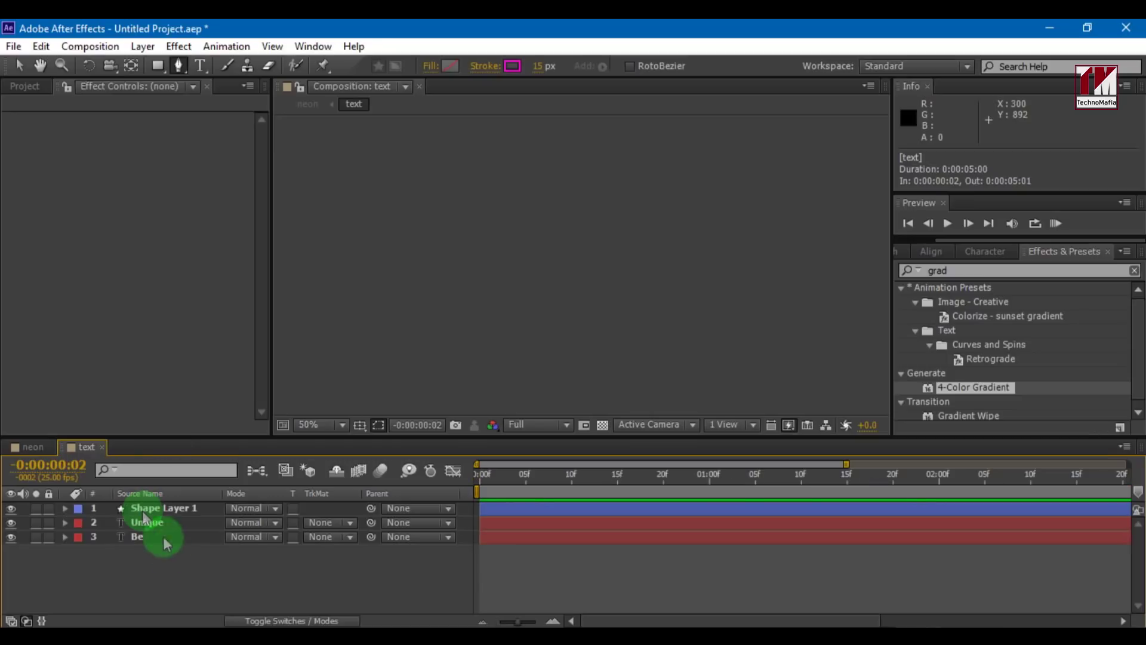
left_click_drag(166, 552, 143, 508)
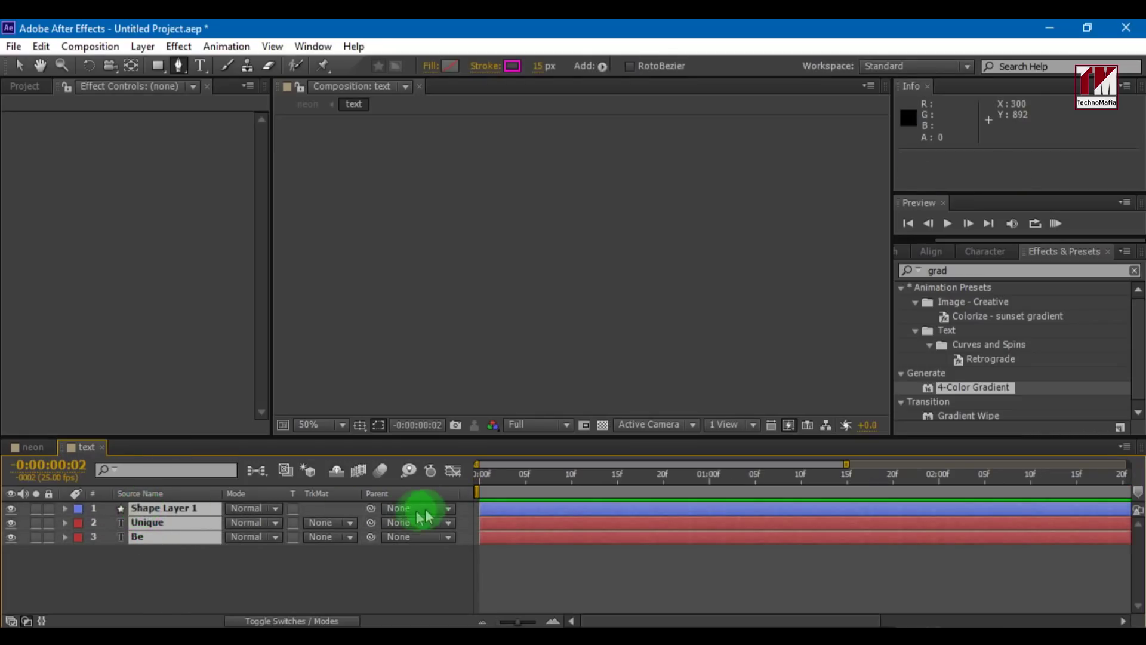
left_click(482, 475)
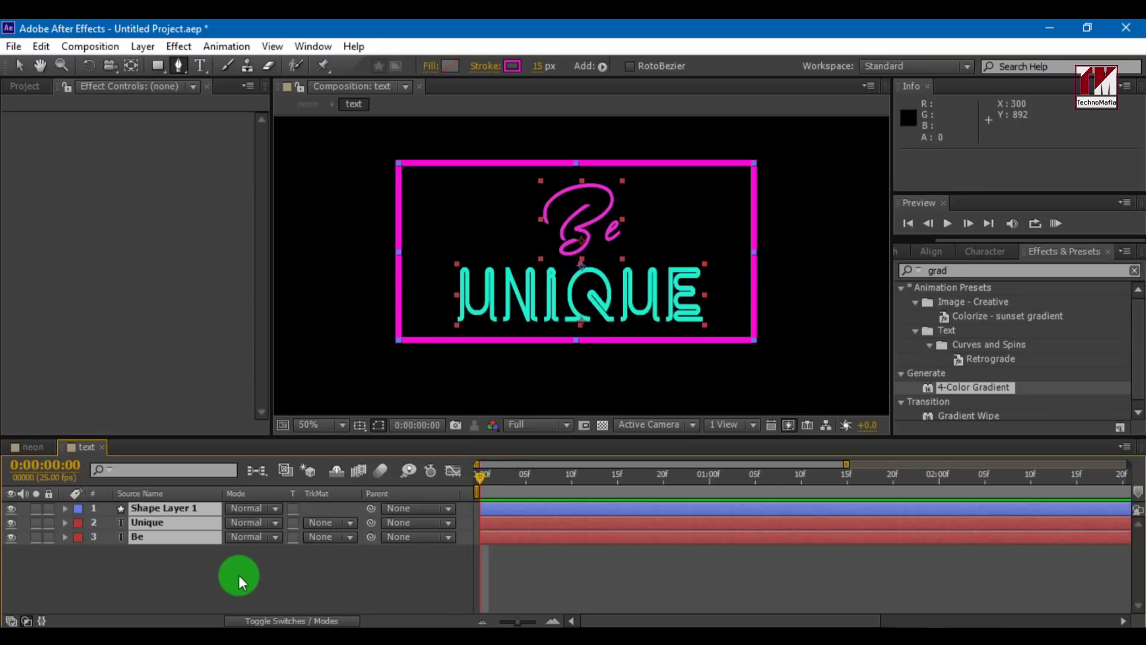
key("t")
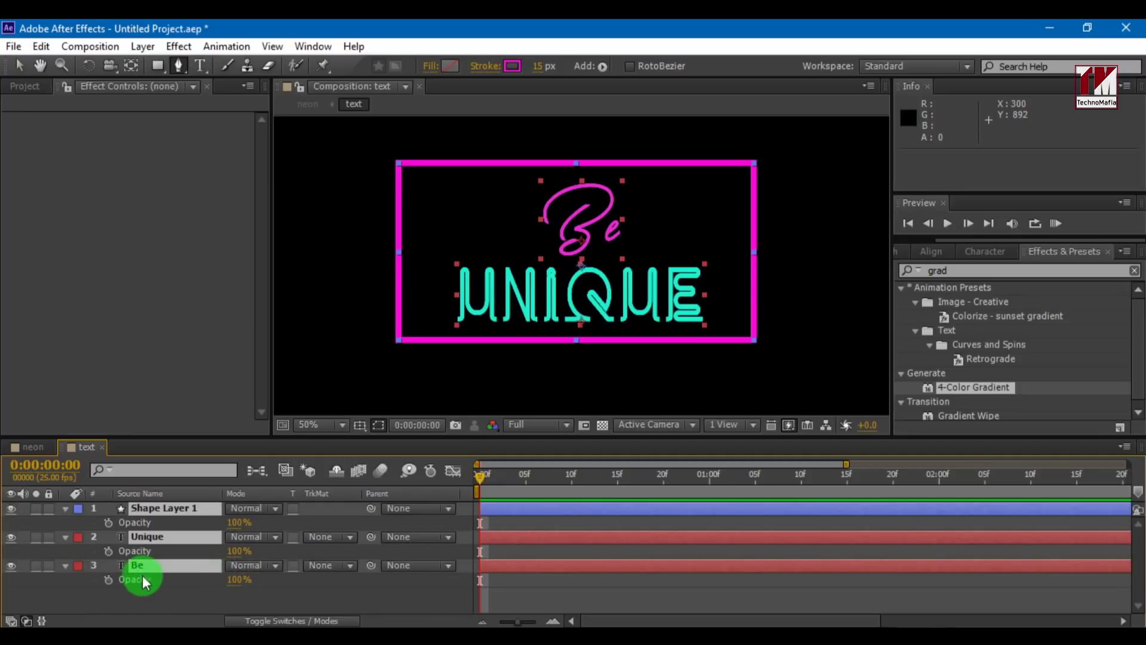
left_click(108, 522)
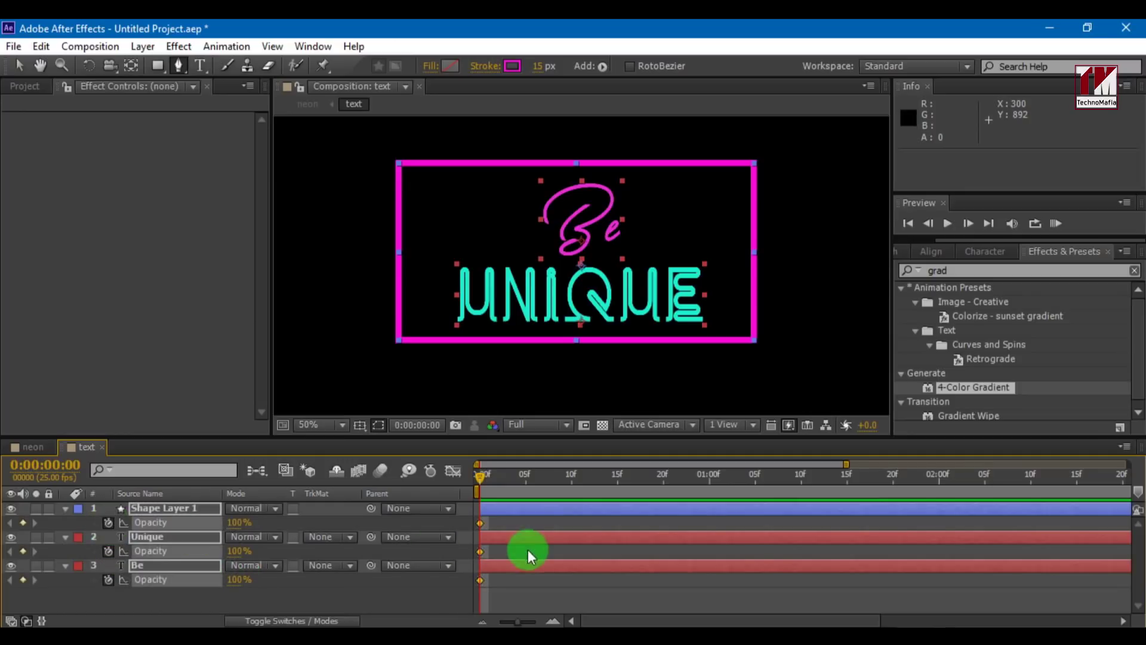
left_click(233, 522)
type("0")
key("Return")
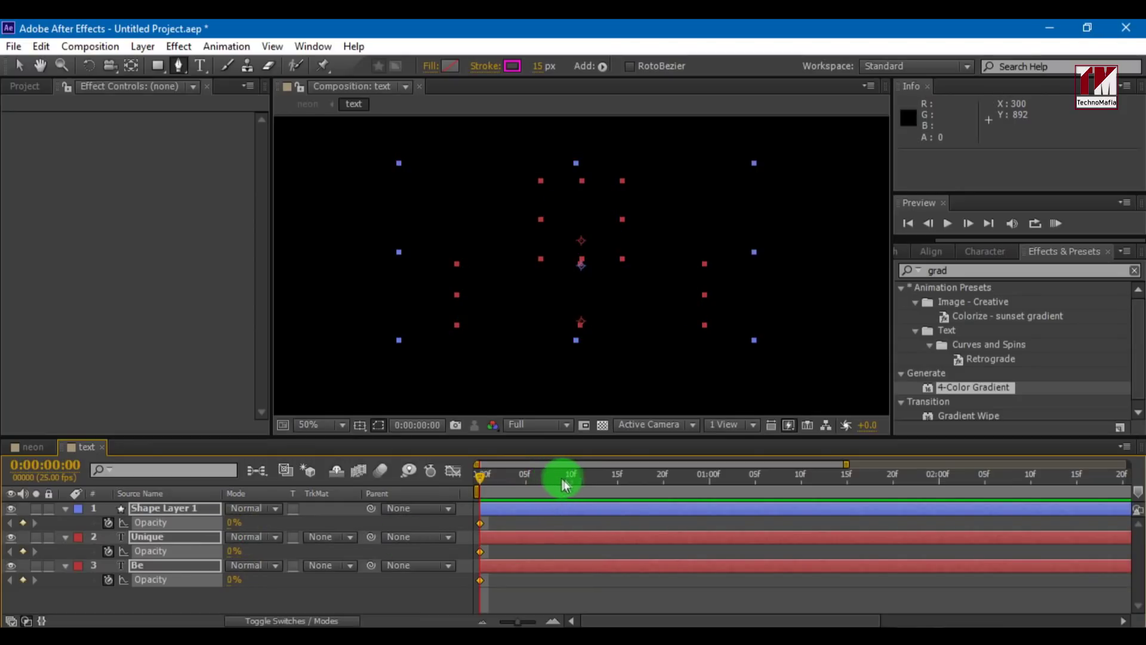
Step: Add Opacity keyframes of 100% at frame 10 and 0% at frame 20
left_click(570, 478)
left_click(233, 523)
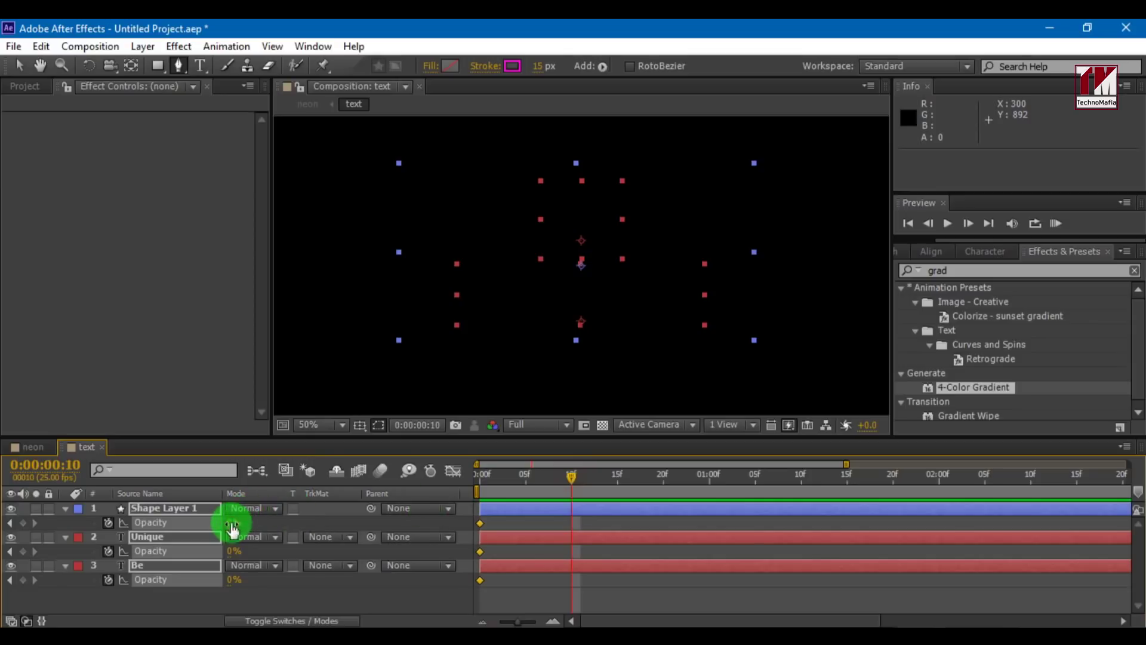
type("100")
key("Return")
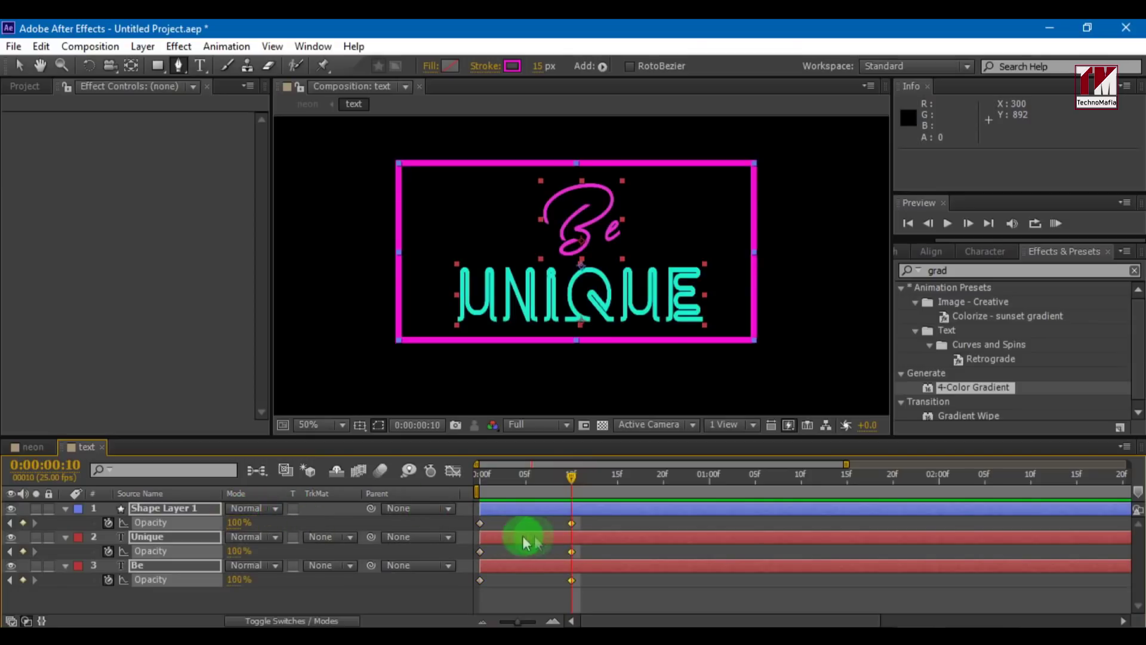
left_click(664, 478)
left_click(234, 523)
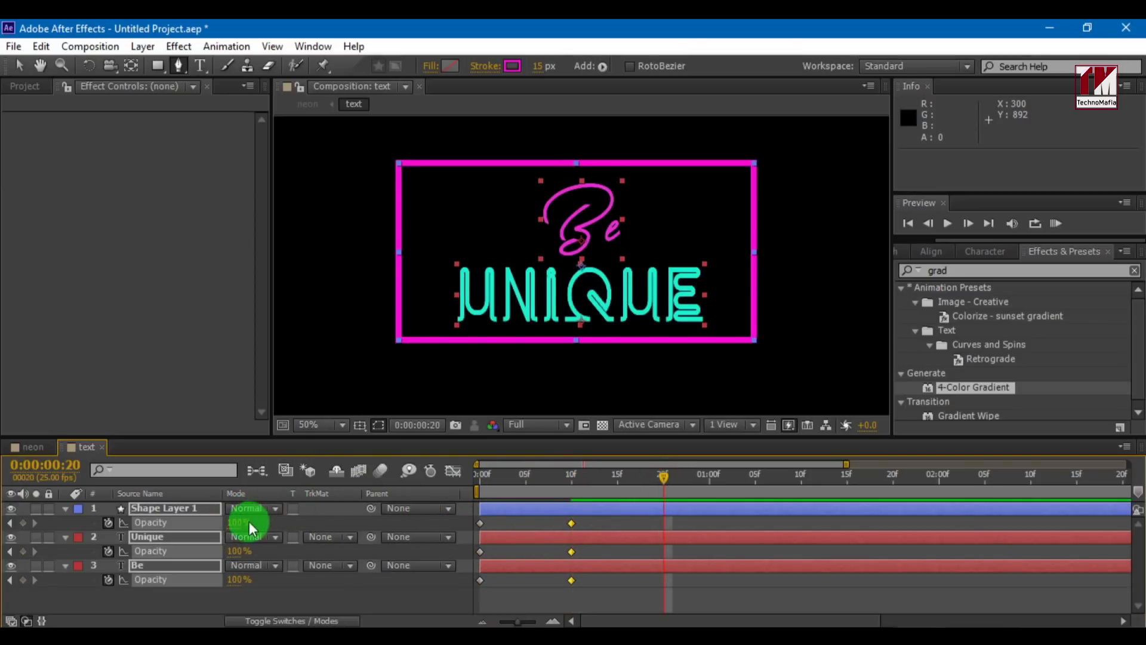
type("0")
key("Return")
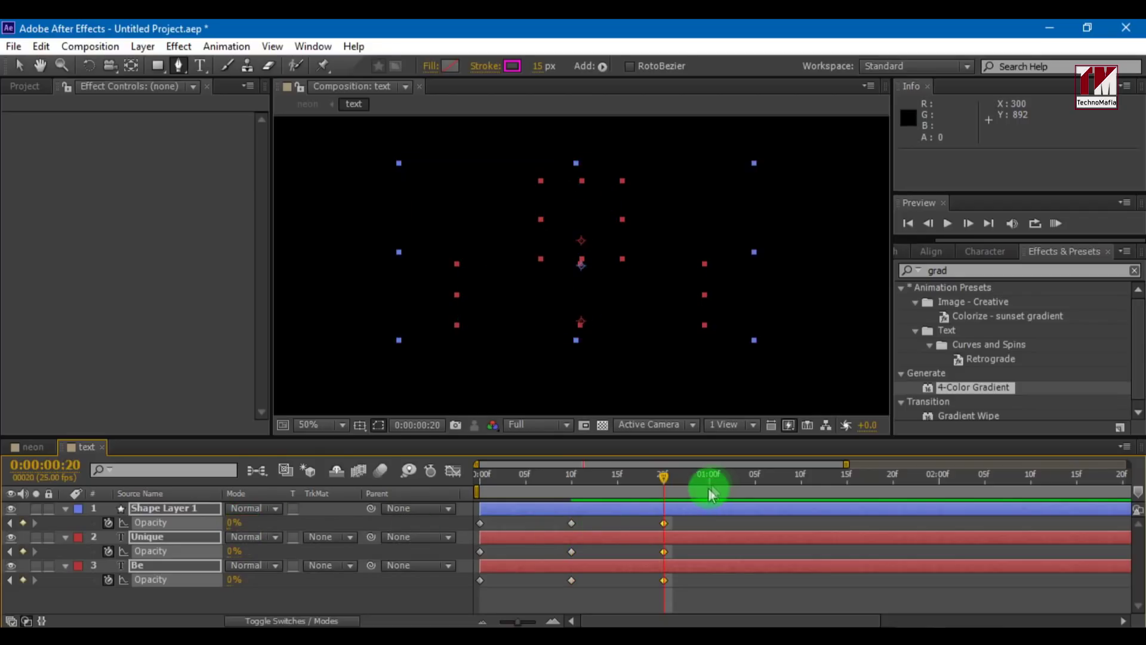
Step: Add a 100% Opacity keyframe at 0:00:01:05, play the flicker, and return to the neon comp
left_click(757, 478)
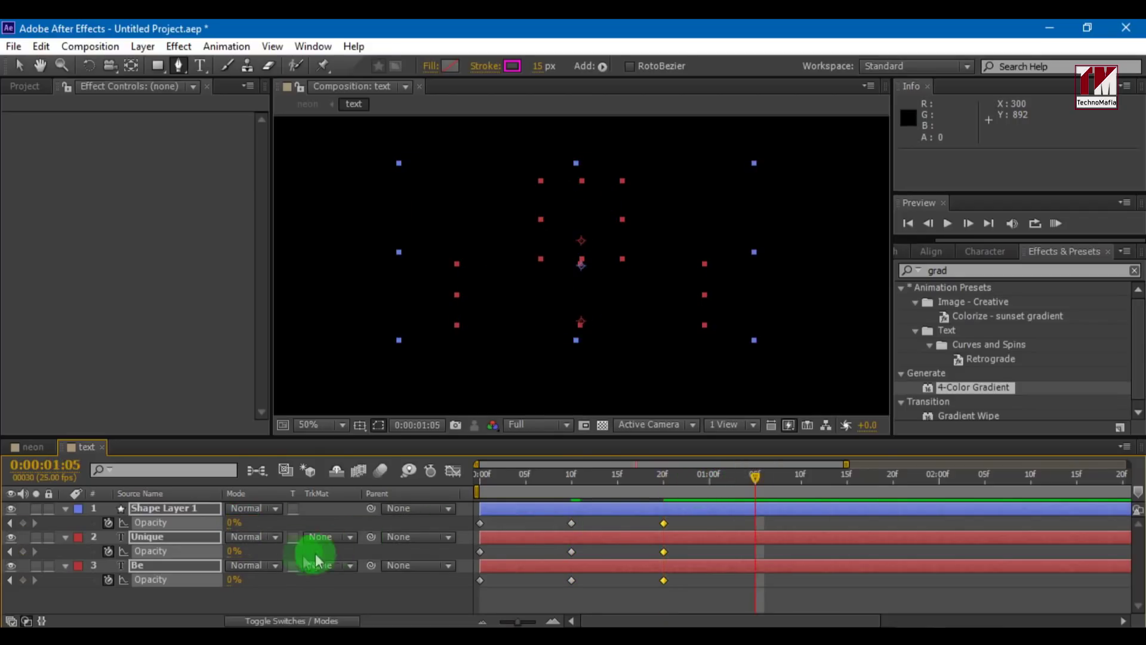
left_click(234, 524)
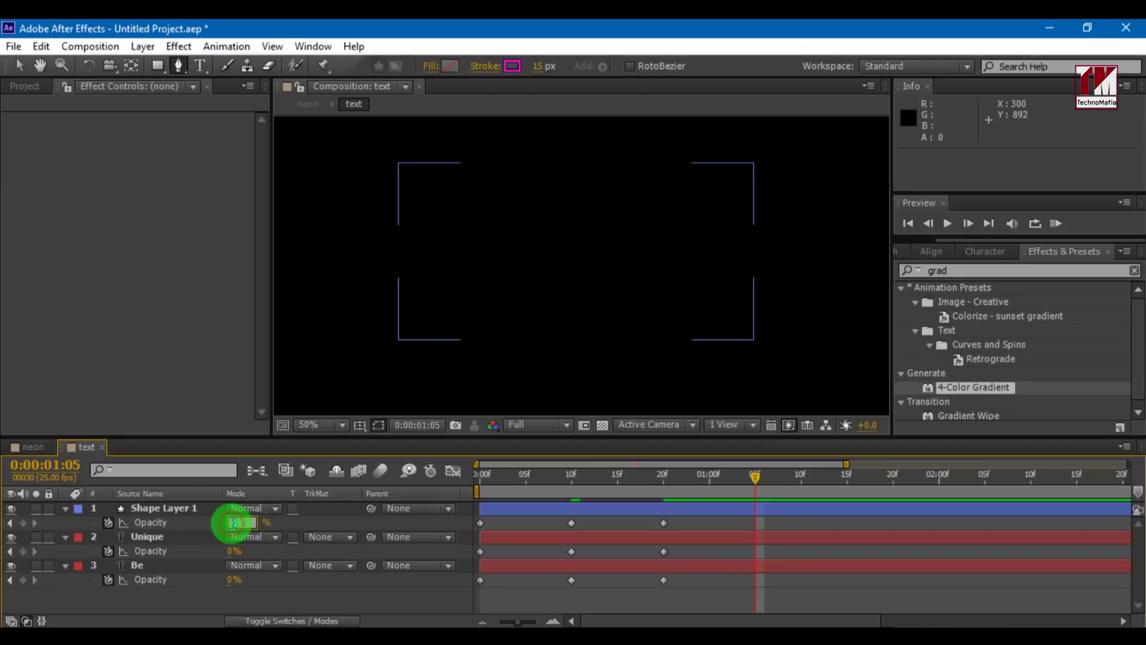
left_click(225, 576)
left_click_drag(215, 591, 159, 517)
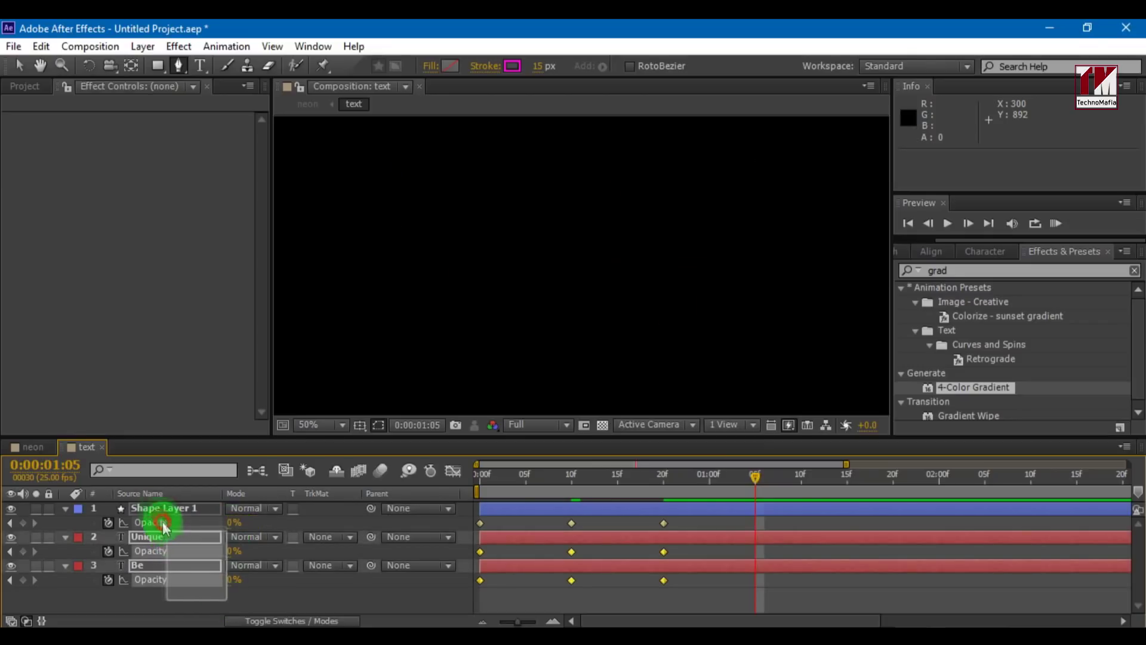
left_click(227, 523)
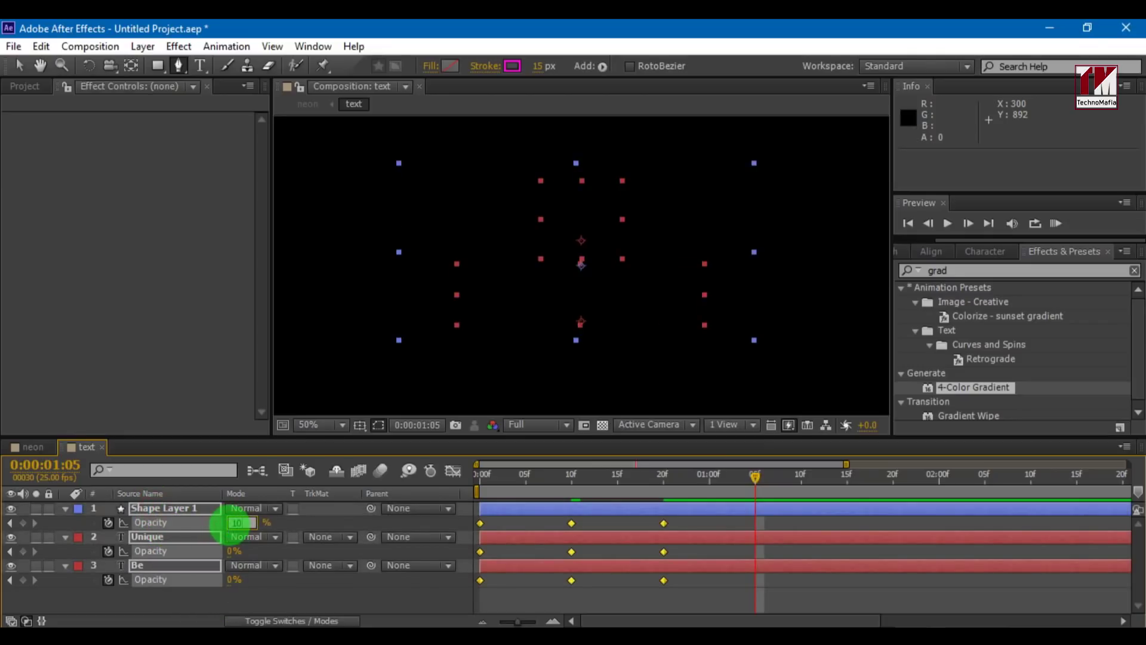
type("100")
key("Return")
key("space")
left_click(37, 448)
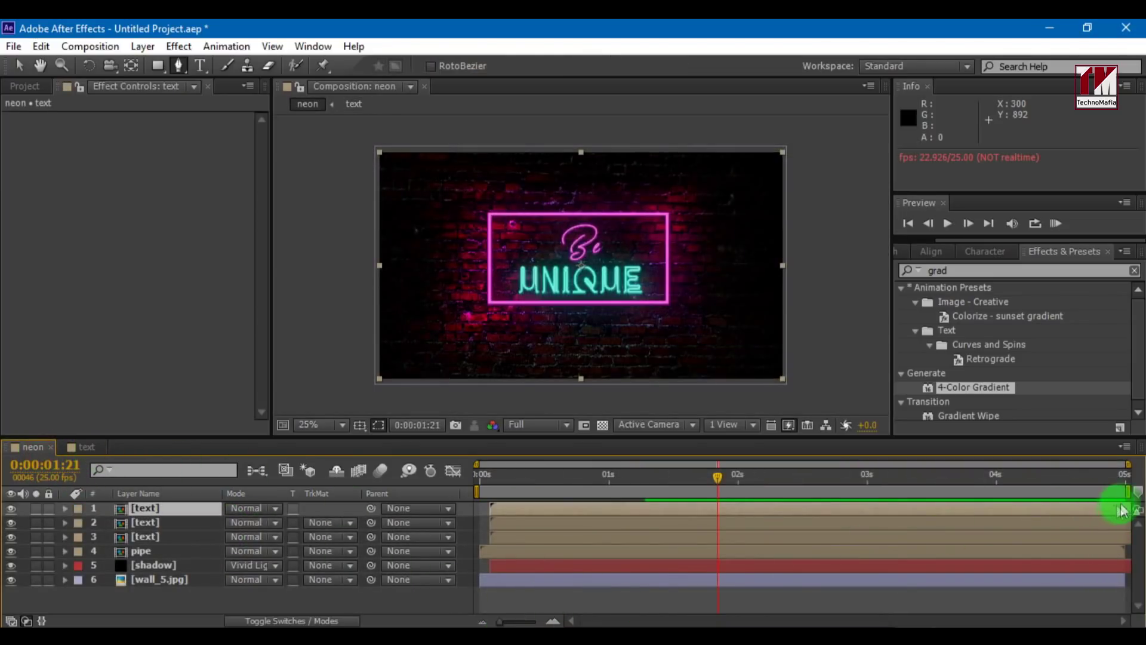
Step: End the work area at 0:00:00:23 and preview the sign flickering on from frame 0
left_click_drag(1130, 493, 608, 494)
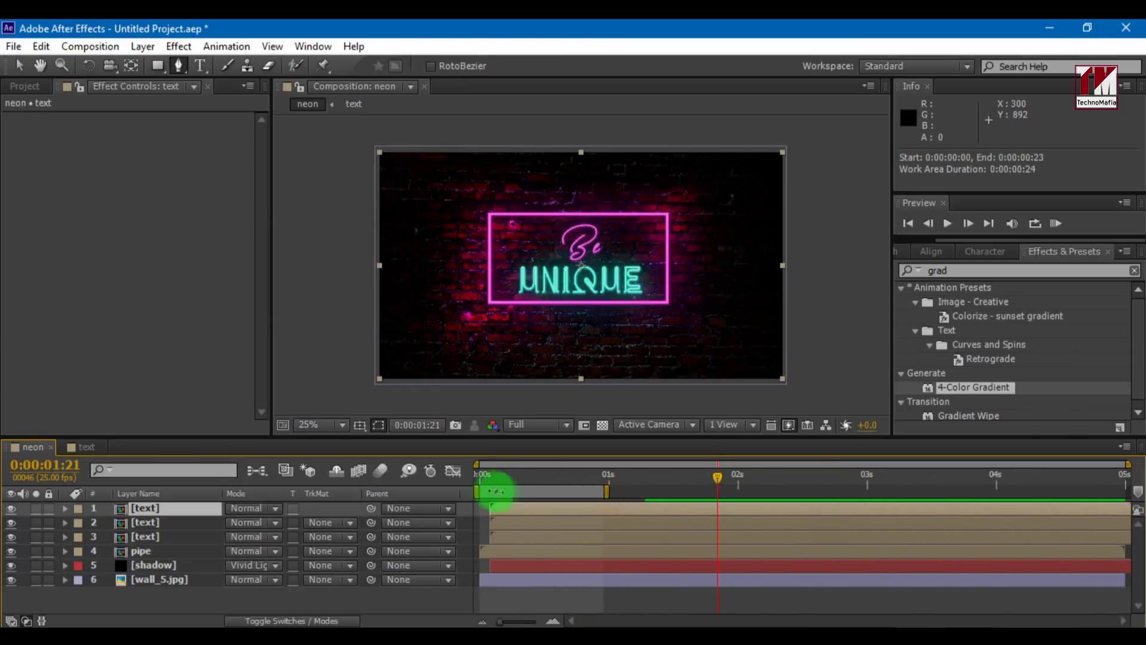
left_click(478, 476)
key("space")
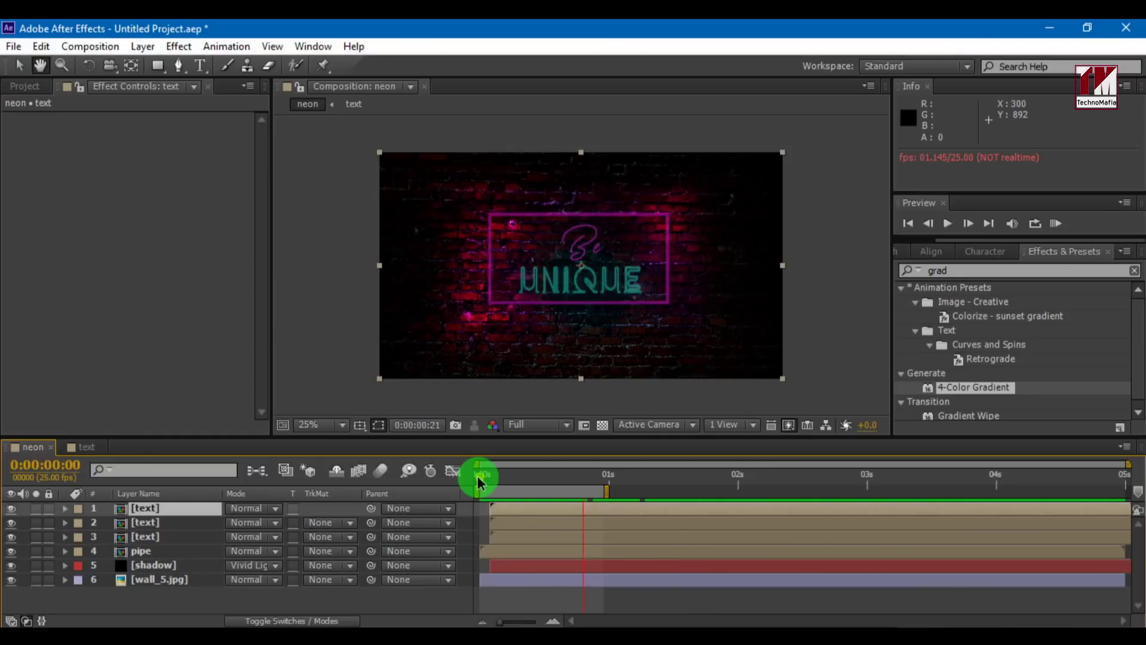
key("g")
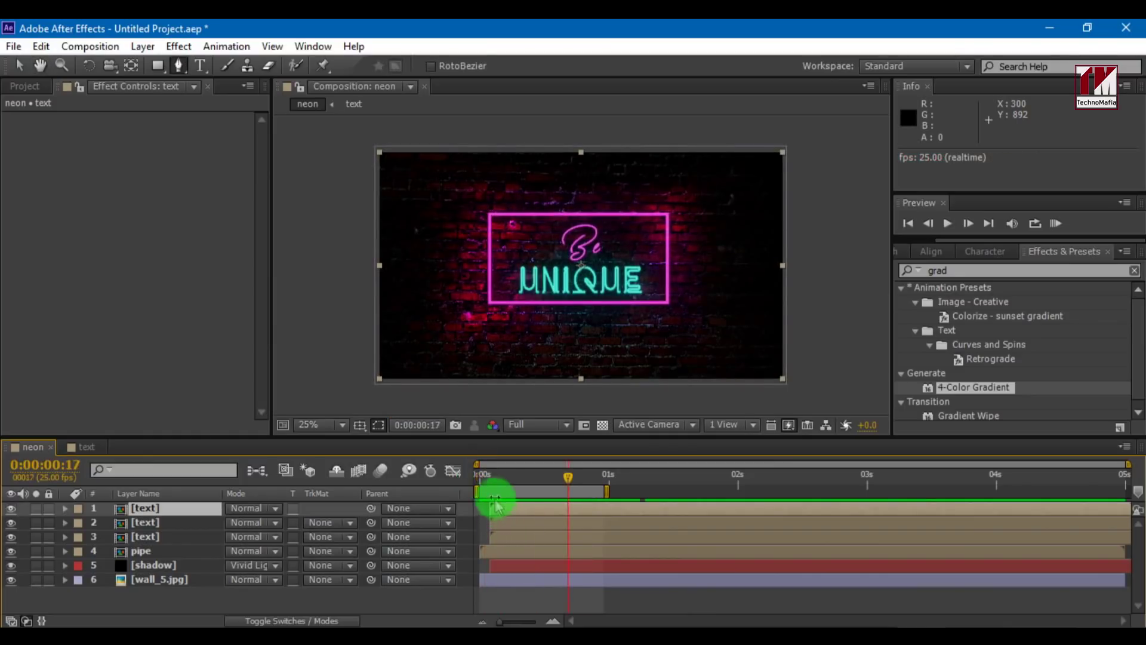
left_click(484, 478)
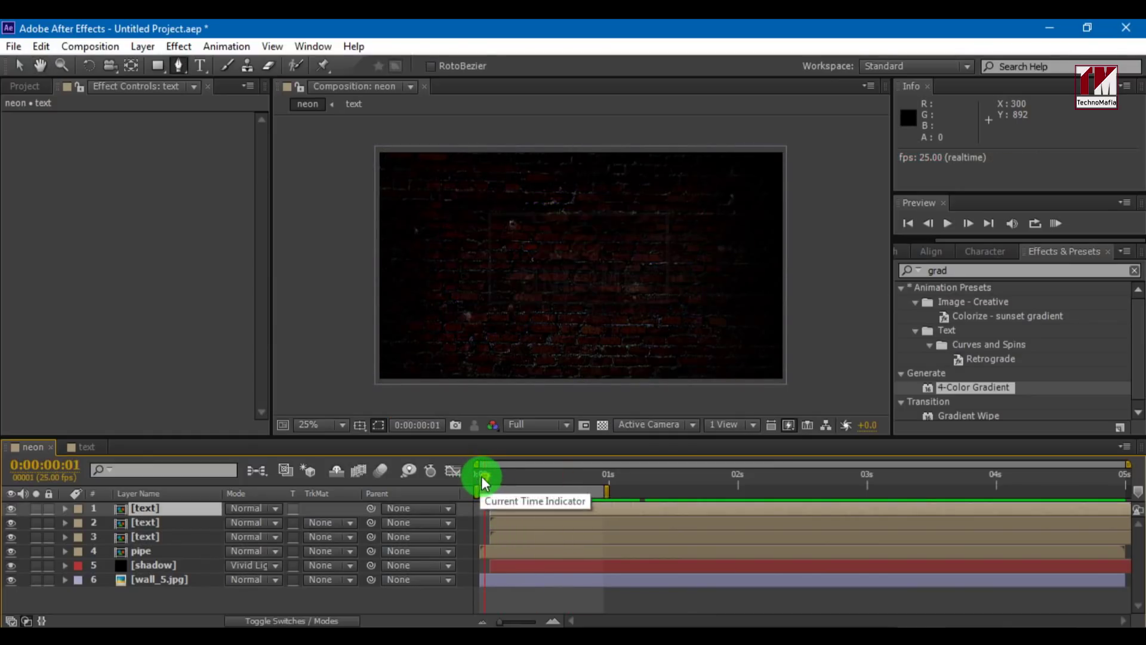
left_click(475, 474)
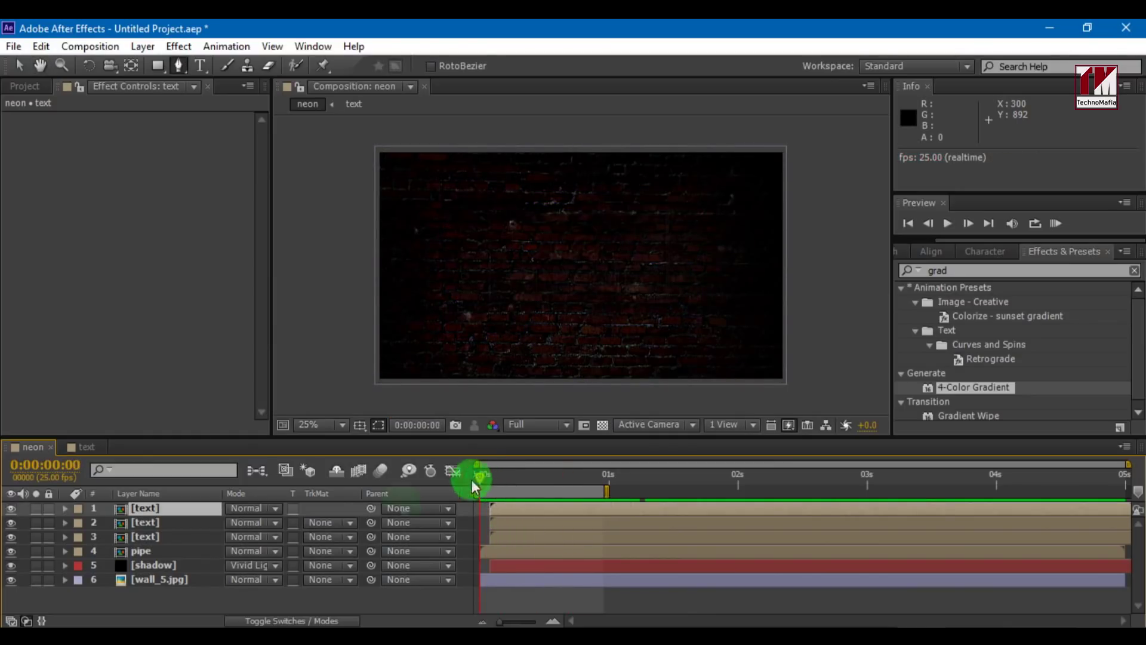
left_click(137, 512)
Step: Add a wiggle(60,20) expression to the top [text] layer's Opacity
key("t")
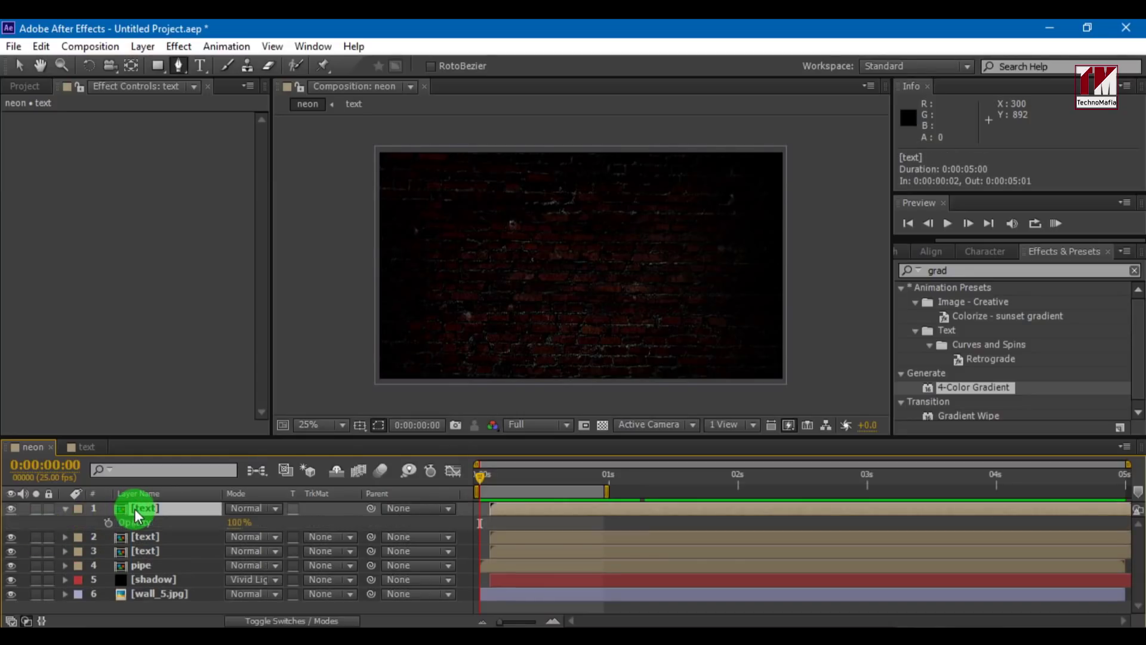
left_click(108, 523, "alt")
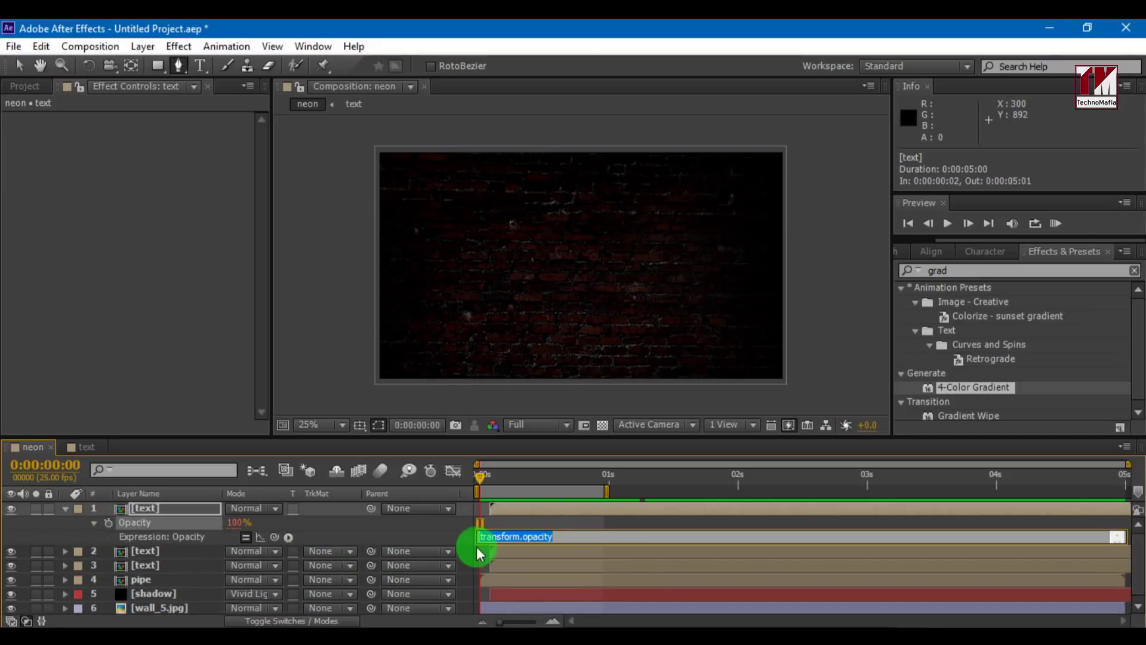
type("wiggle")
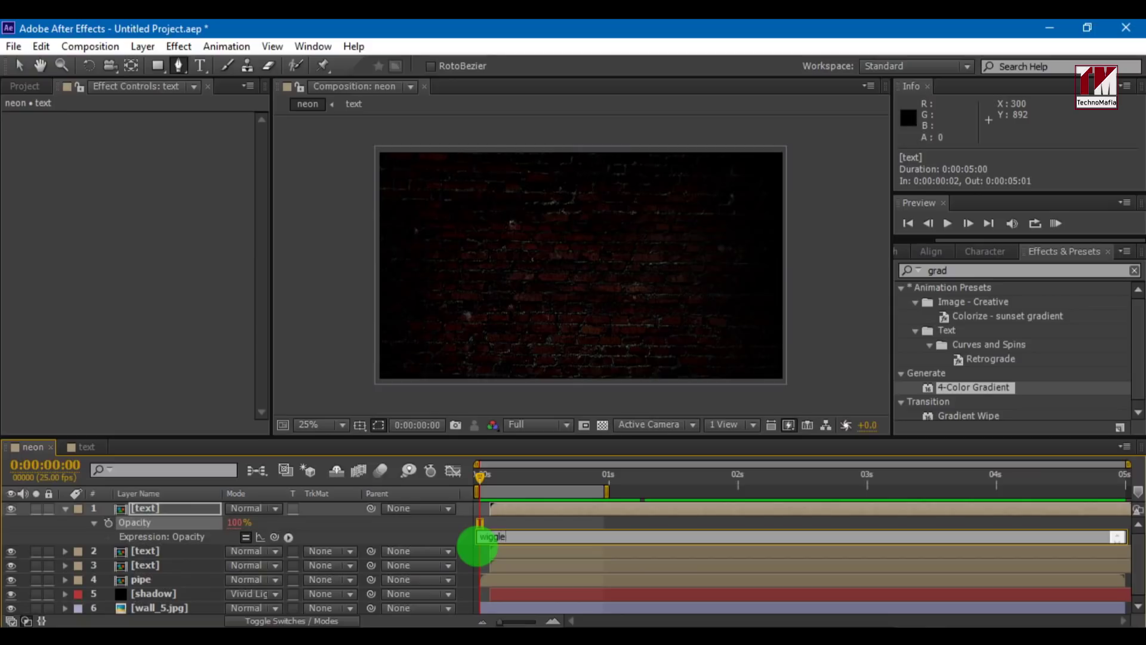
type("()60,20)")
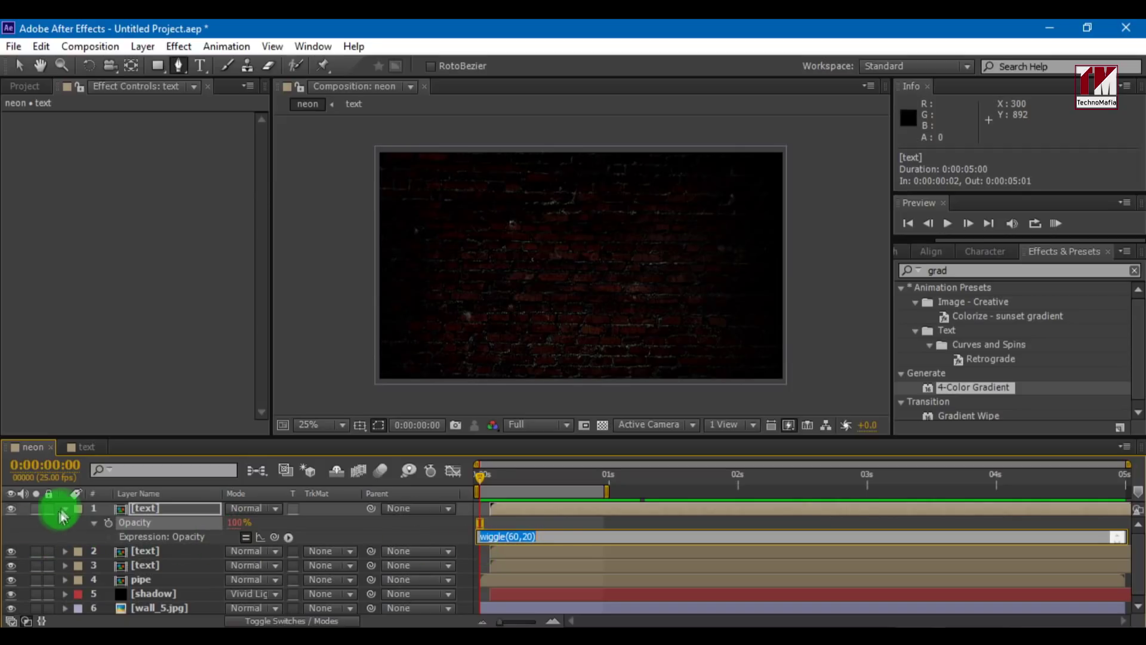
left_click(138, 552)
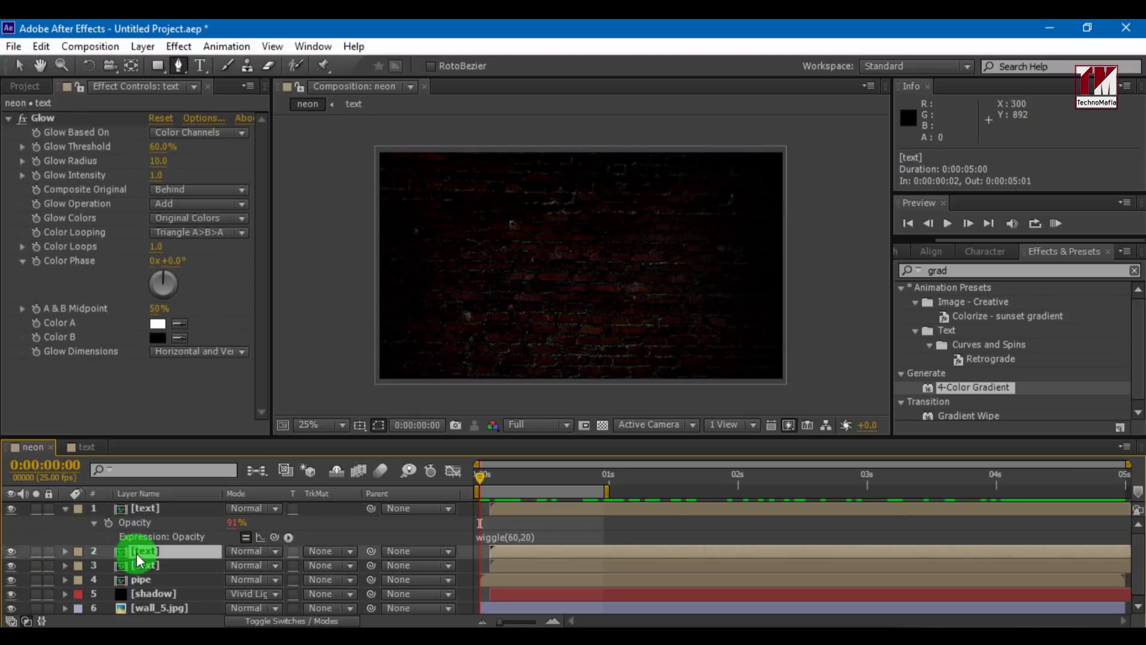
Step: Paste the wiggle(60,20) Opacity expression onto the second and third [text] layers
key("t")
left_click(108, 564, "alt")
type("wiggle(60,20)")
left_click(145, 594)
key("t")
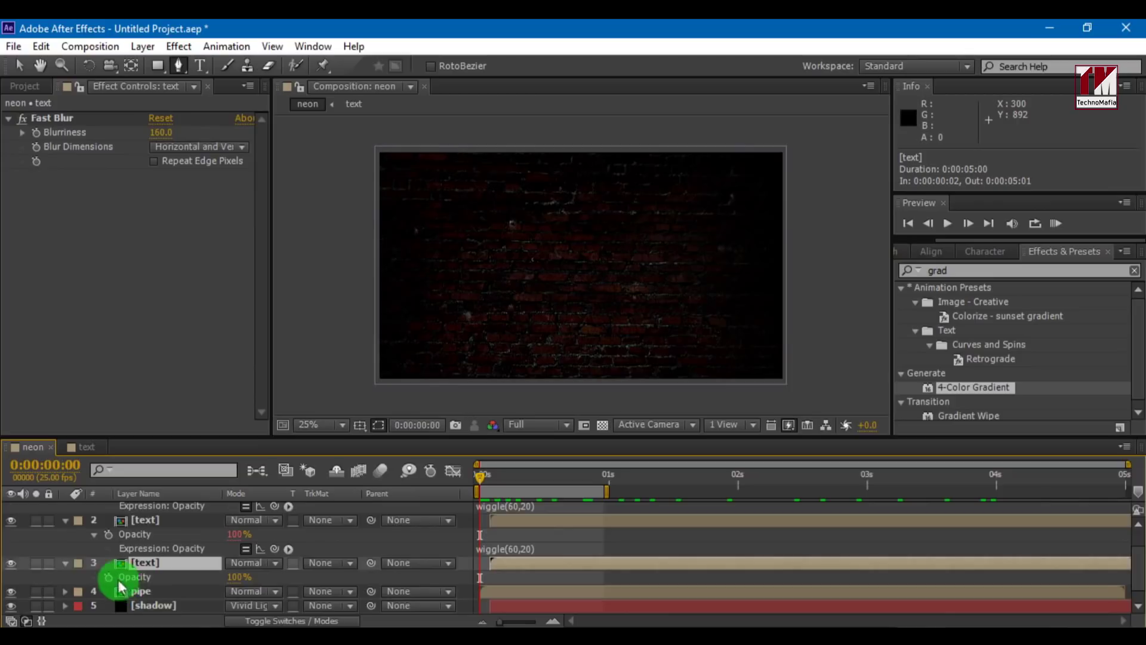
left_click(108, 577, "alt")
type("wiggle(60,20)")
left_click(482, 478)
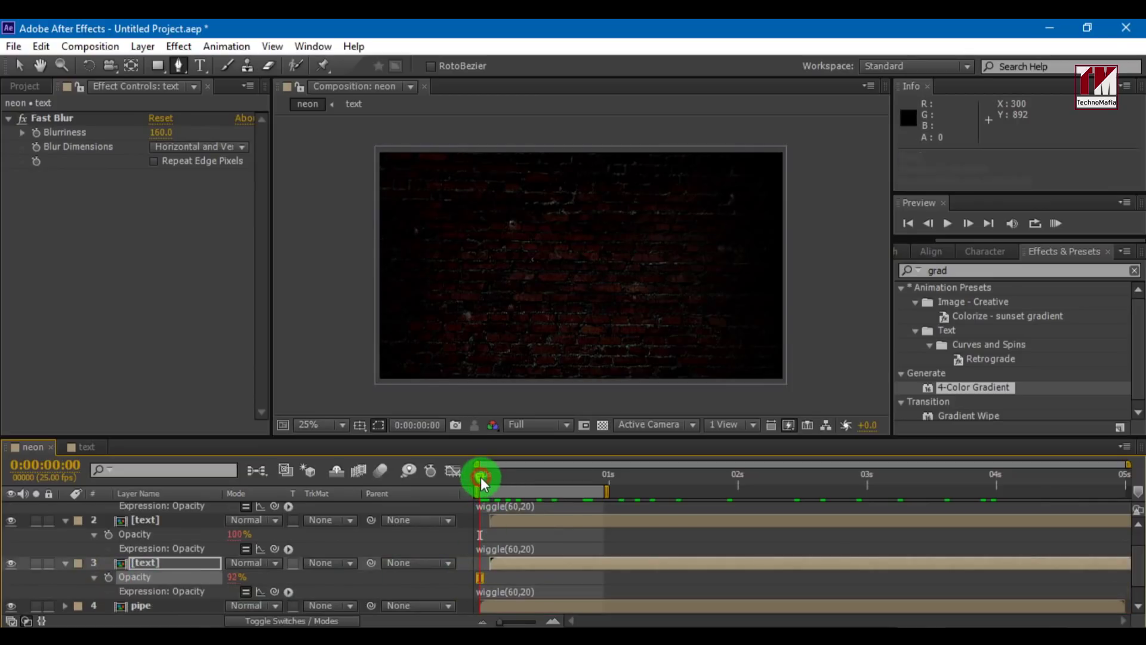
Step: Collapse all three [text] layers and preview the flickering neon sign
left_click(65, 521)
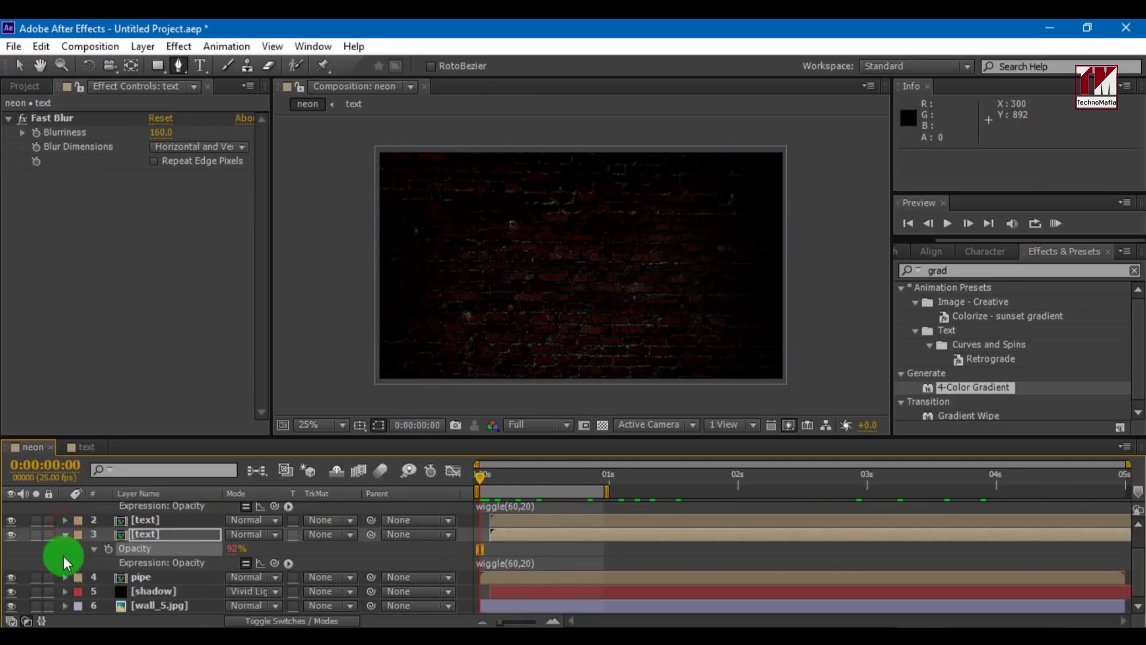
left_click(65, 535)
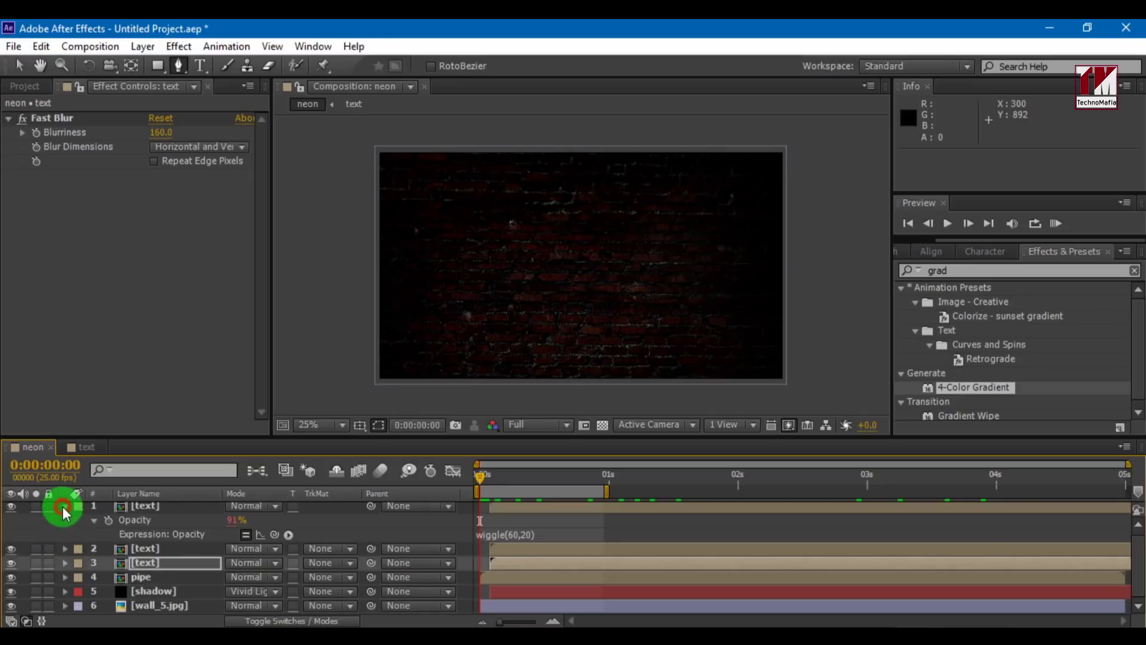
left_click(65, 506)
key("space")
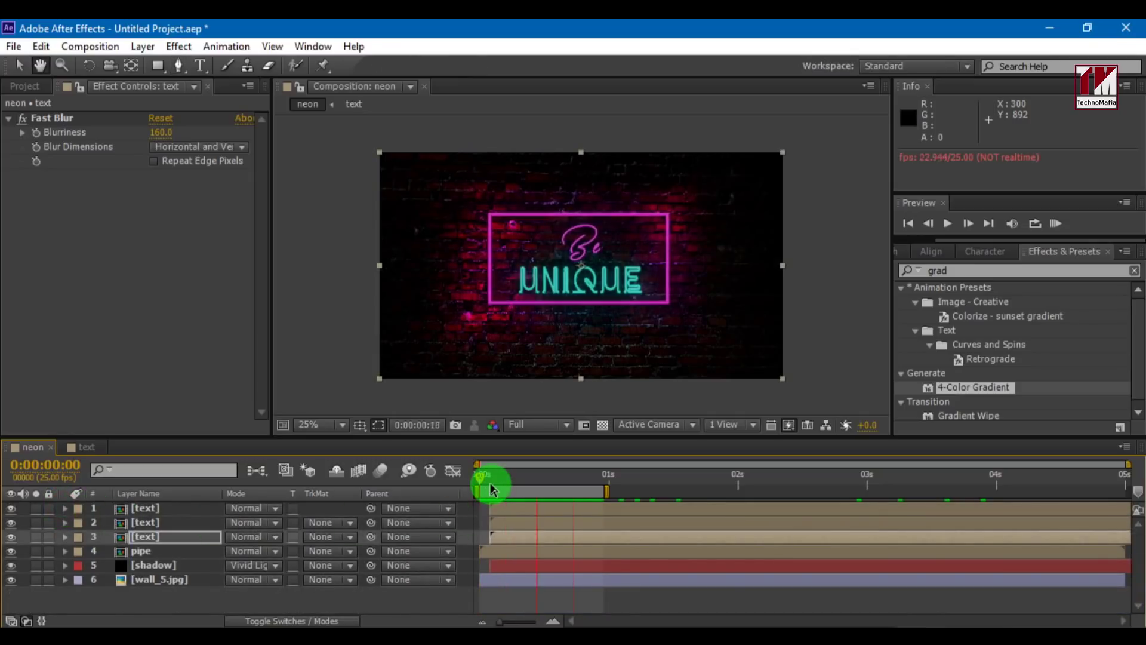